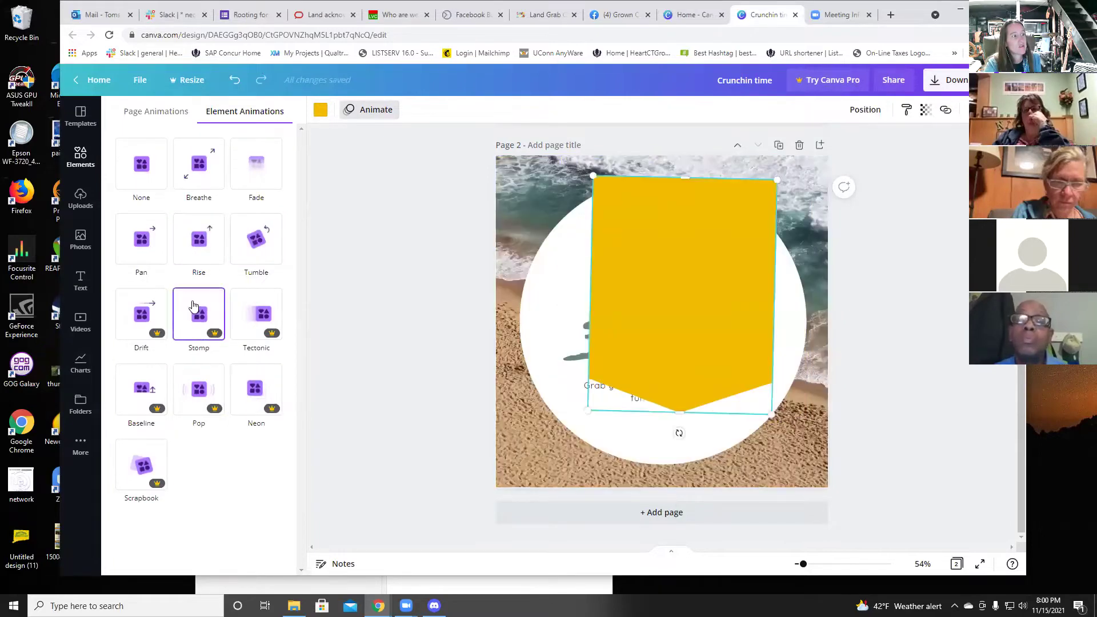
Step: Align the yellow banner to the page's middle, top, left, center and right in turn, ending at the bottom right corner
click(137, 234)
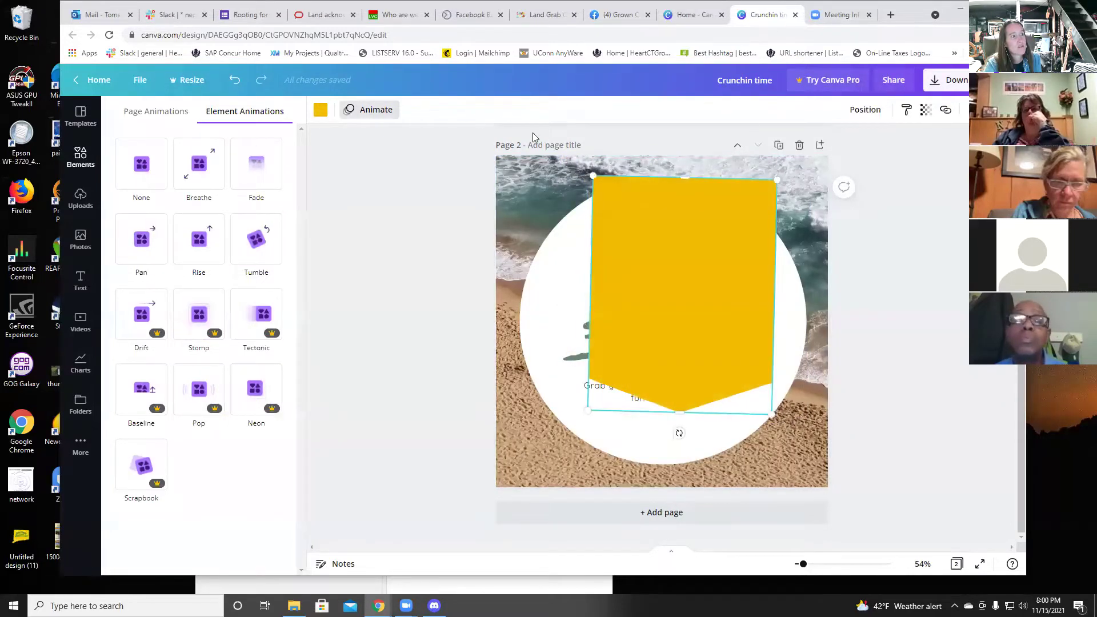
click(877, 116)
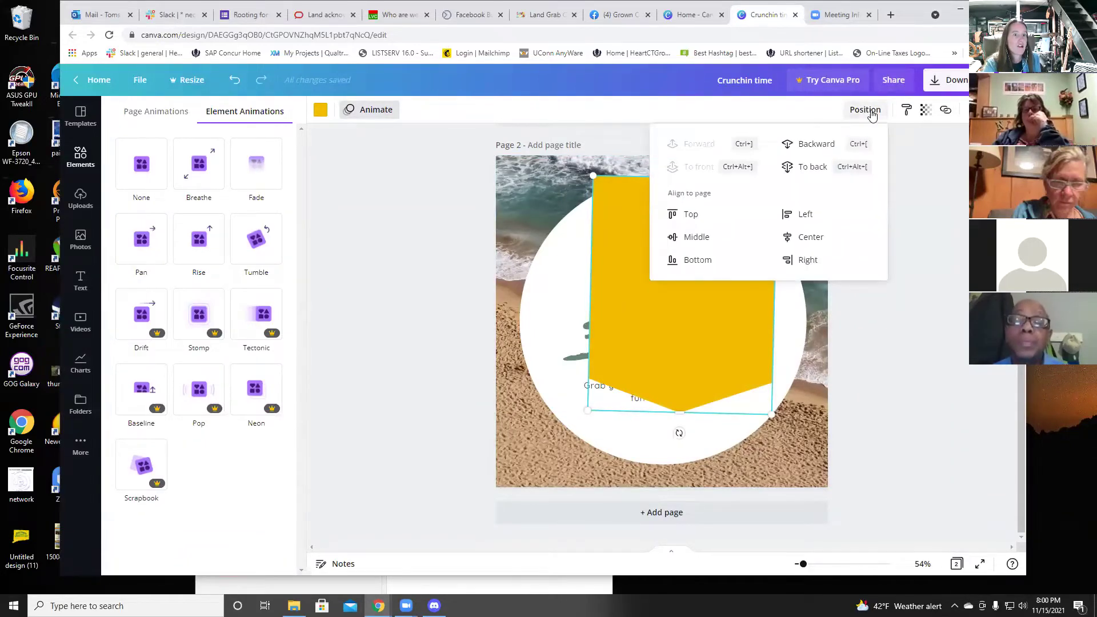
click(692, 236)
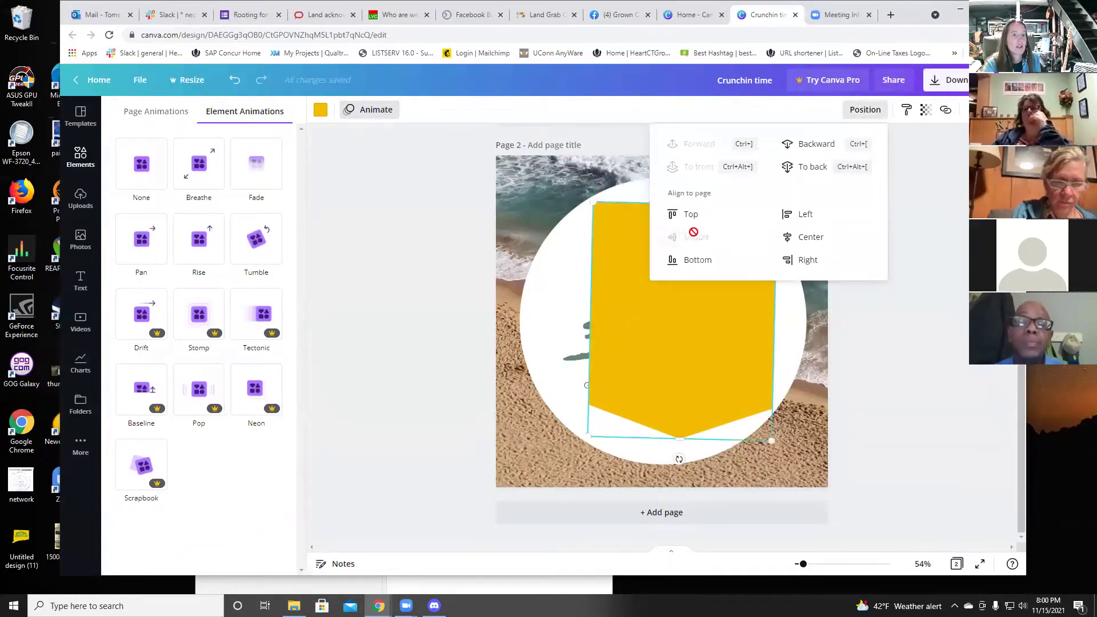
click(691, 218)
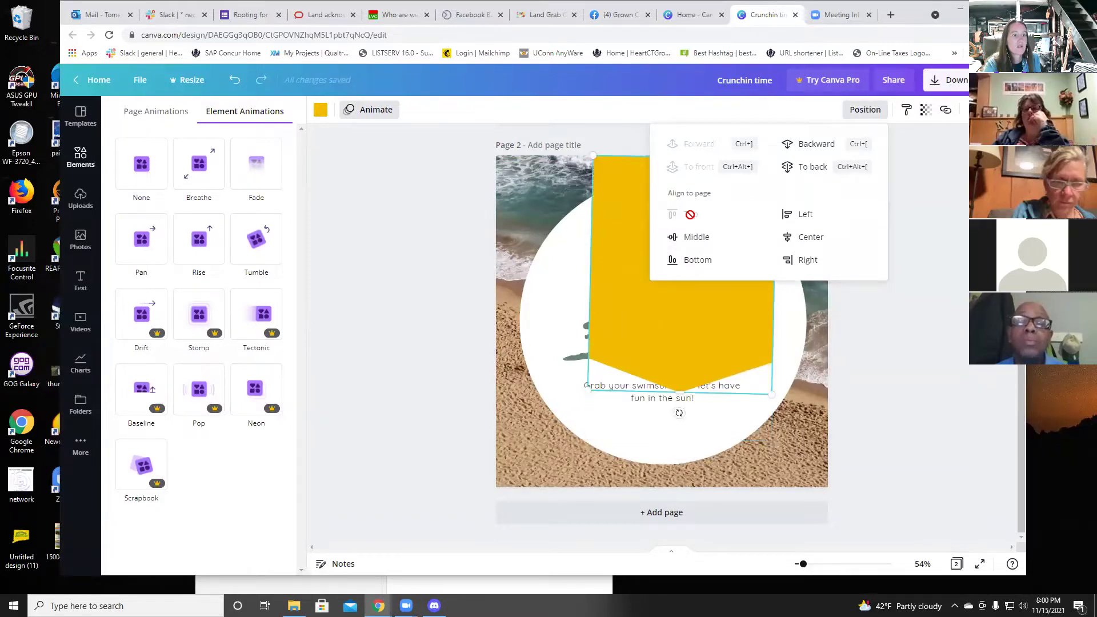
click(806, 218)
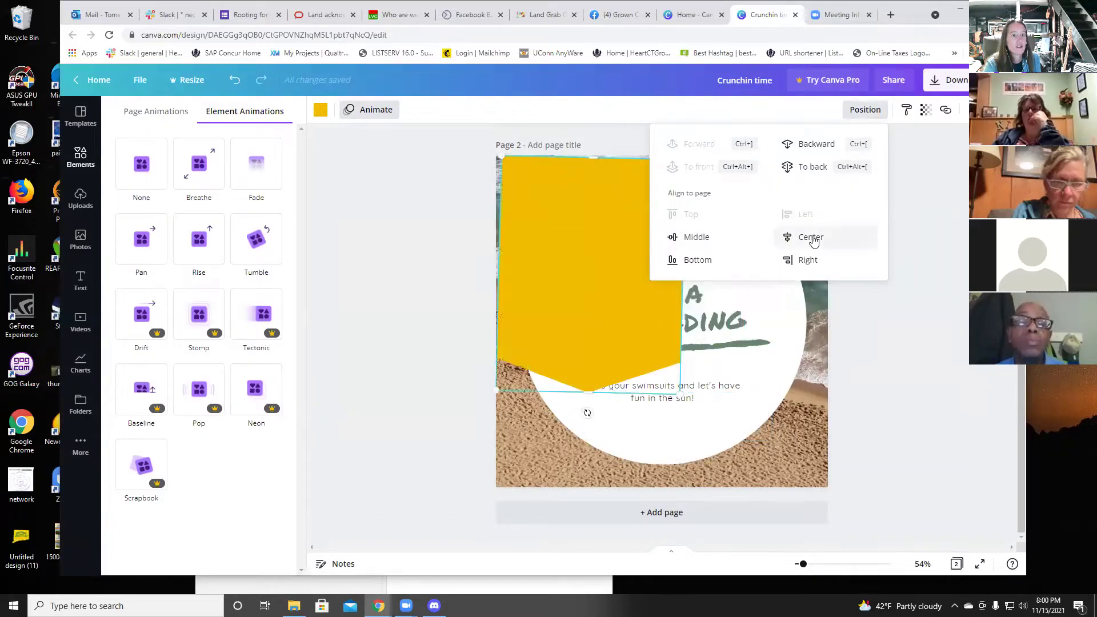
click(814, 238)
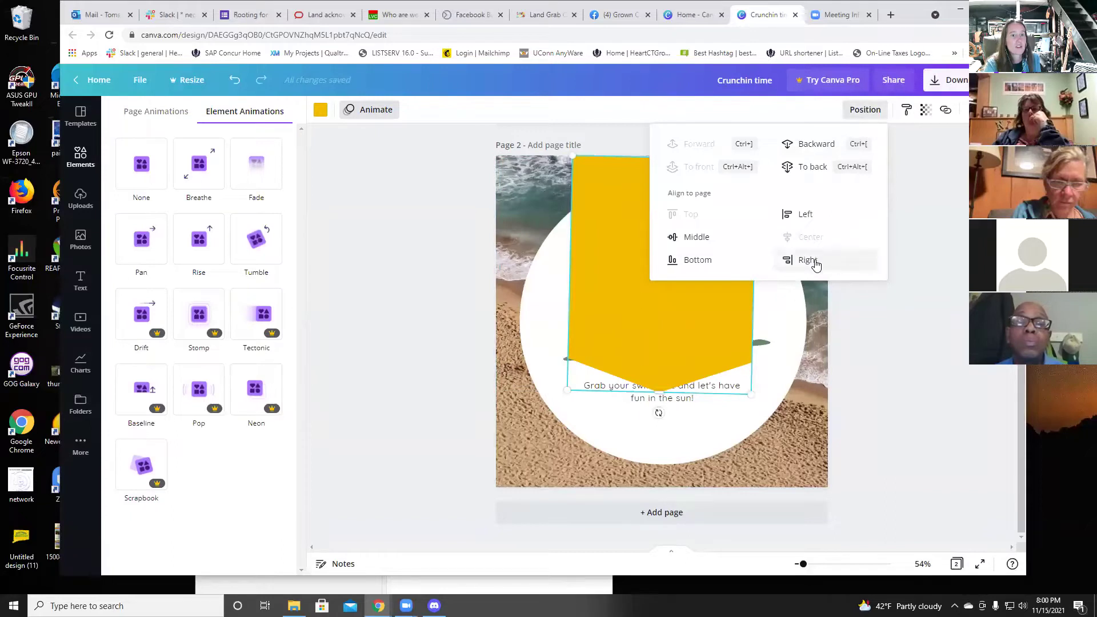
click(813, 260)
click(691, 261)
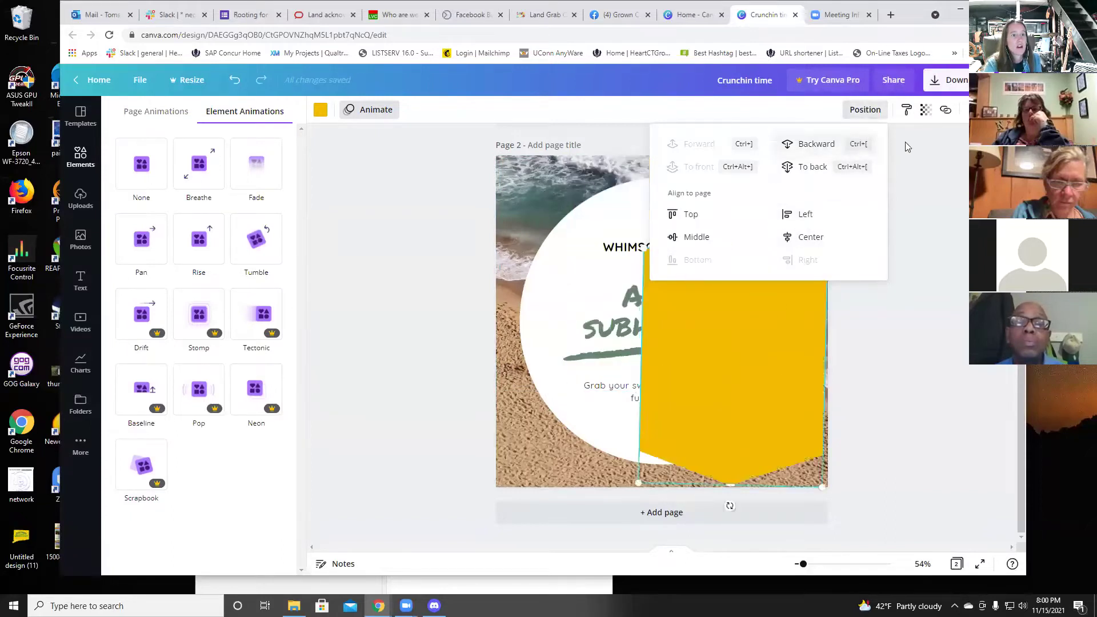
Step: Send the yellow banner behind all other elements and bring it back to the front, repeating the layer change twice
click(809, 145)
click(804, 177)
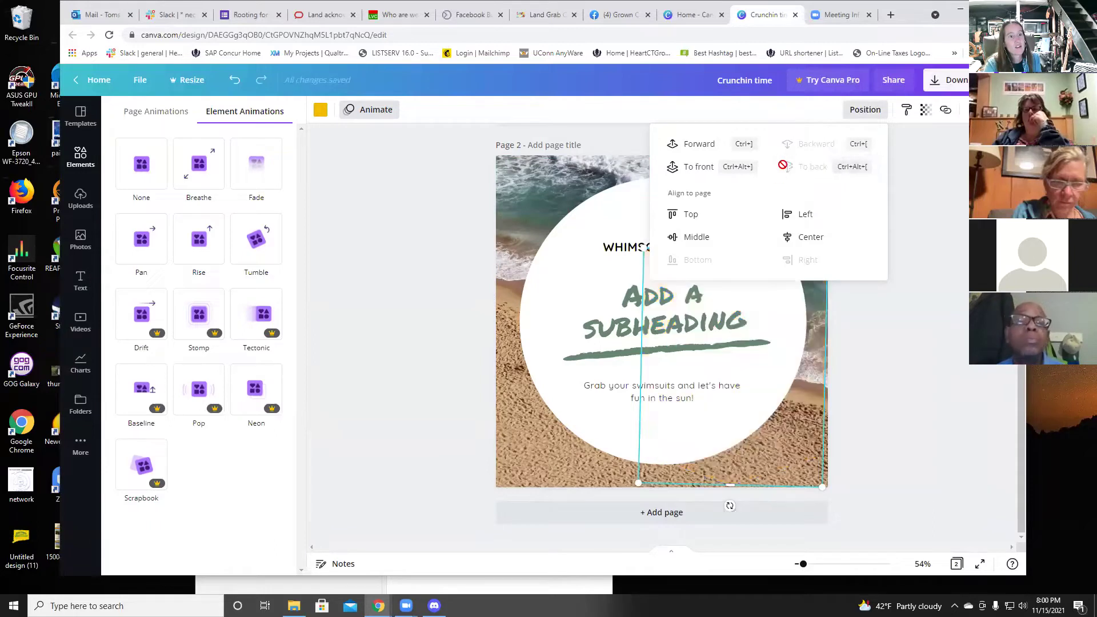
click(698, 167)
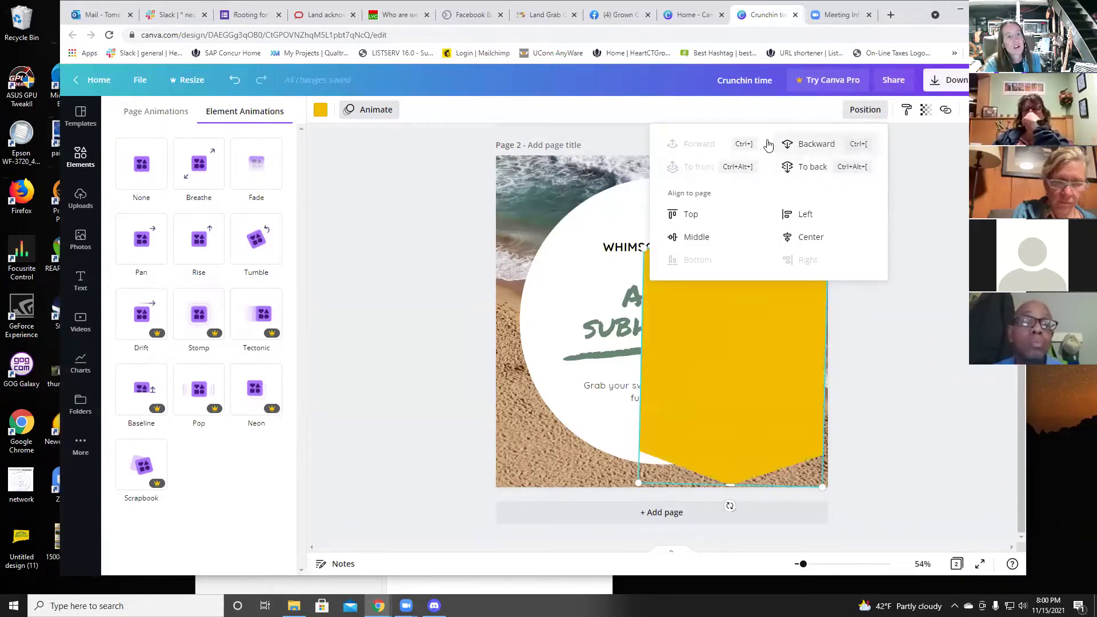
click(800, 171)
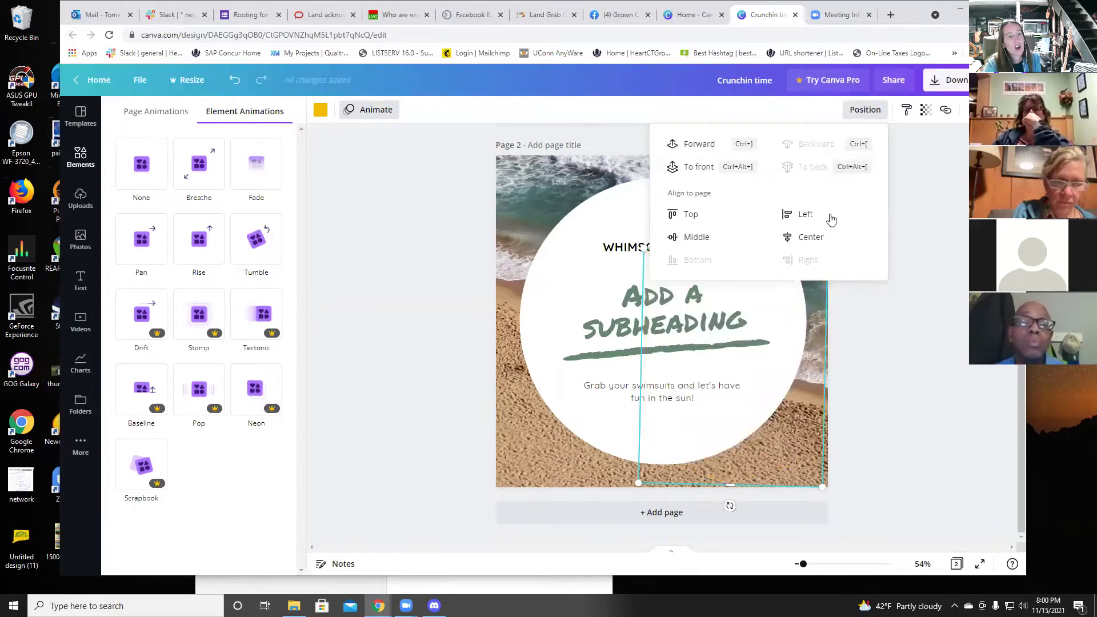
click(699, 166)
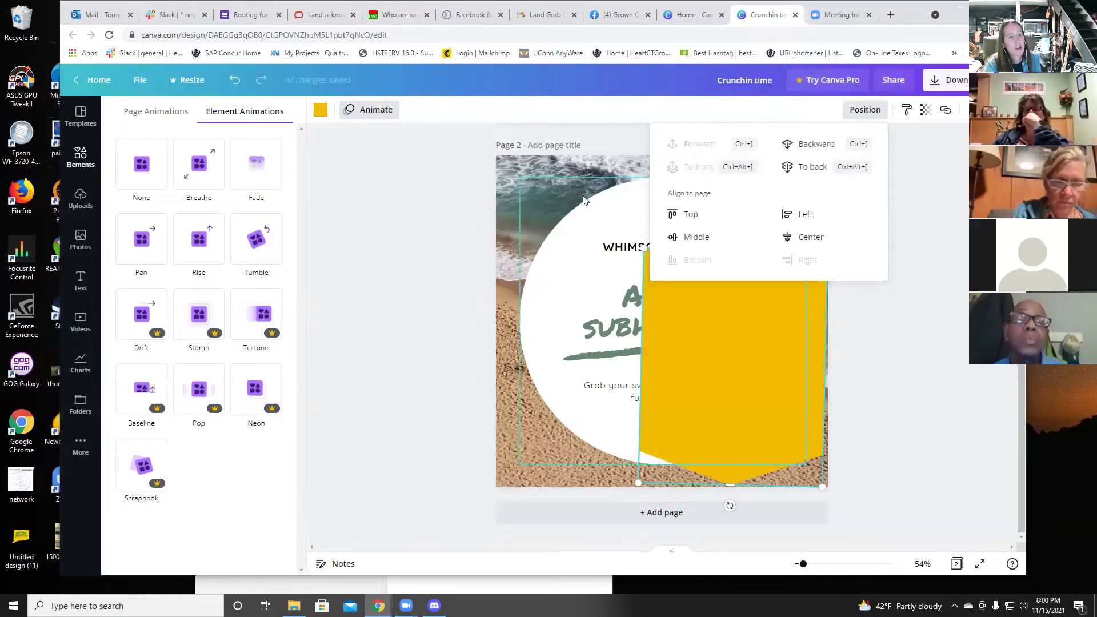
click(750, 401)
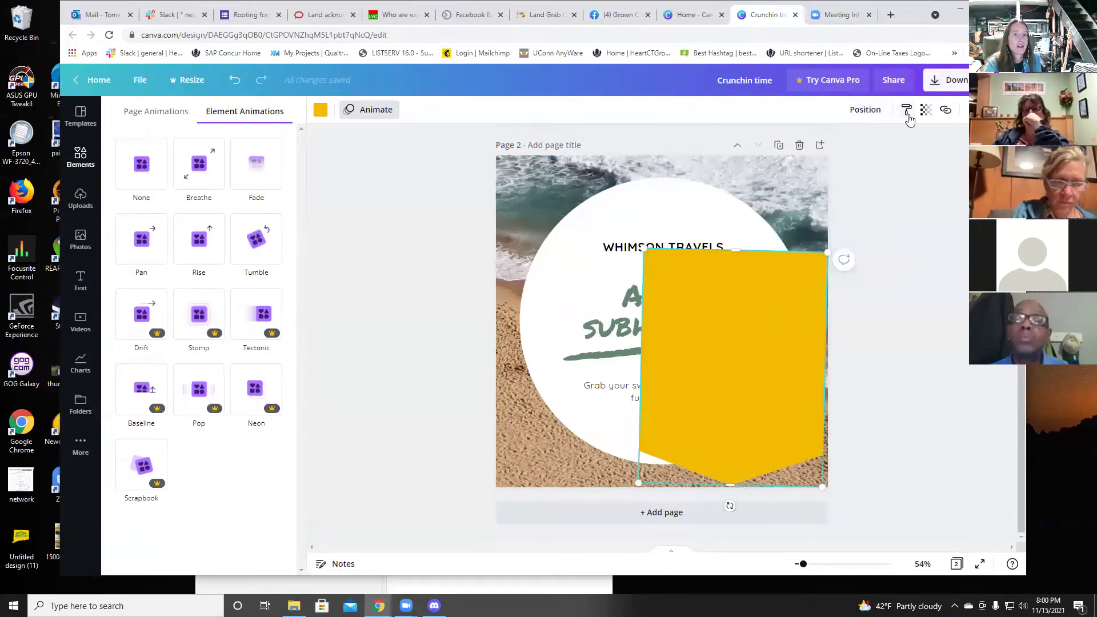
Step: Set the yellow banner's transparency to 52, and delete the banner from the page
click(925, 110)
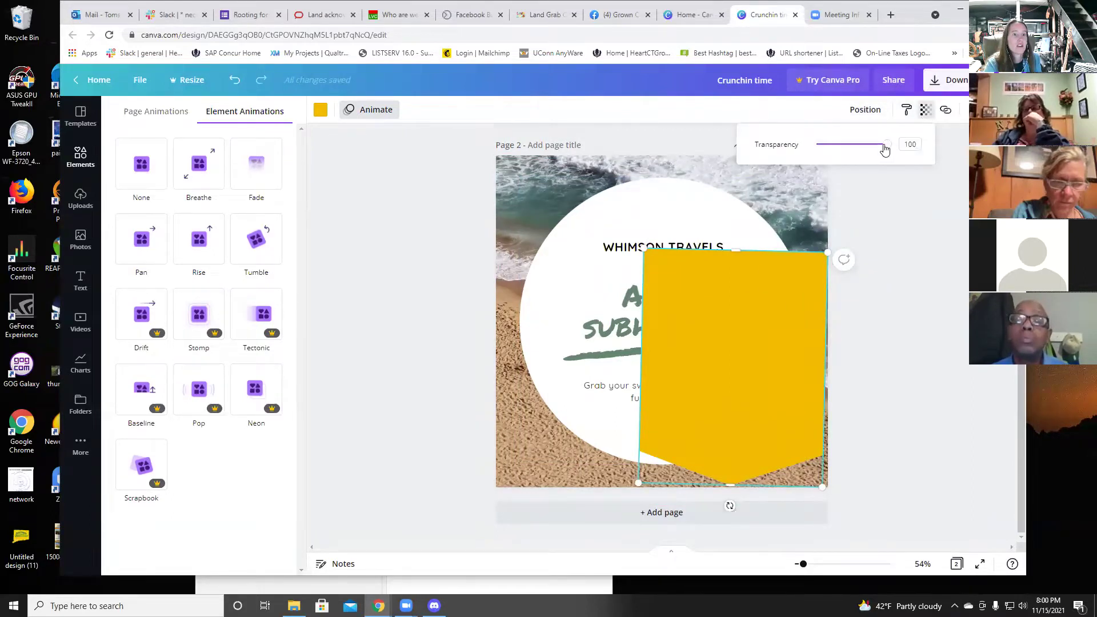
drag(884, 149, 854, 158)
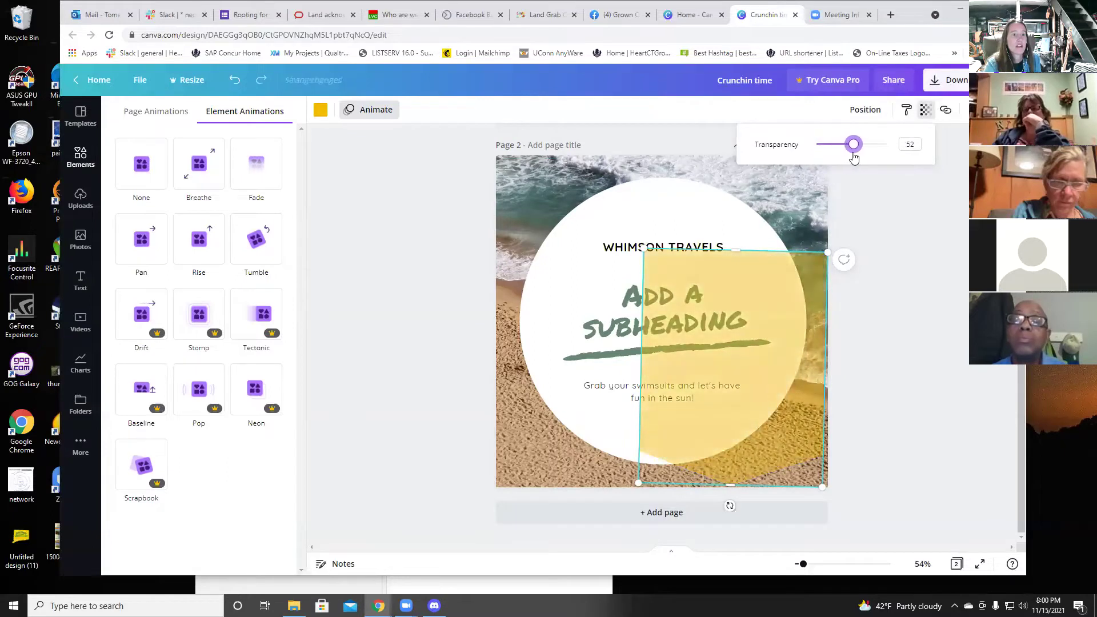
click(733, 295)
key(Delete)
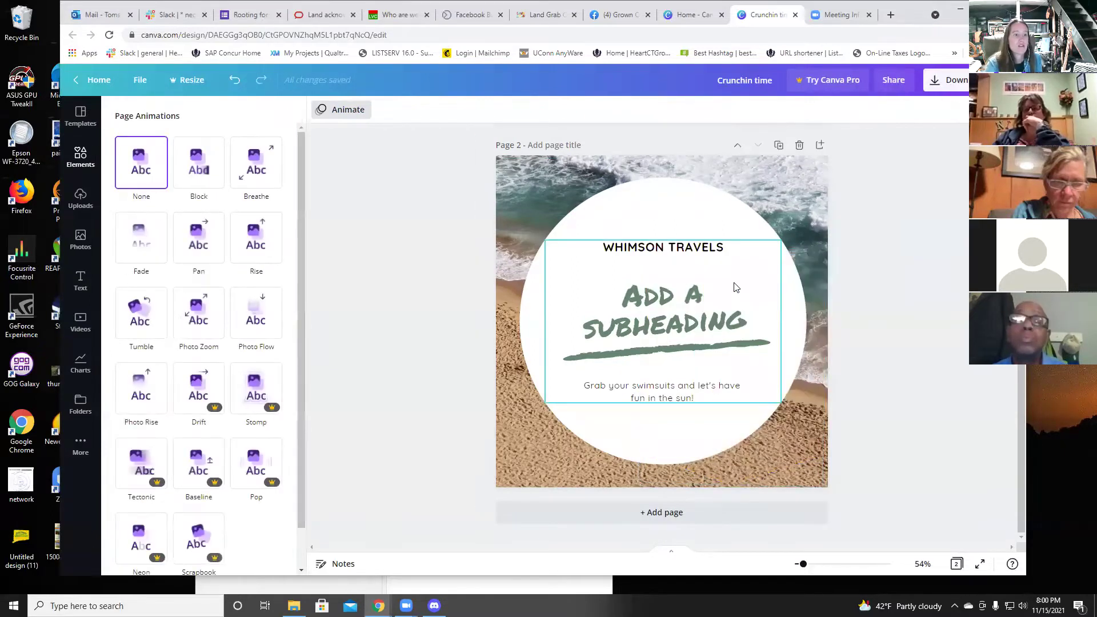
Step: Set the transparency of the white circle behind the text to 70
click(675, 216)
click(926, 110)
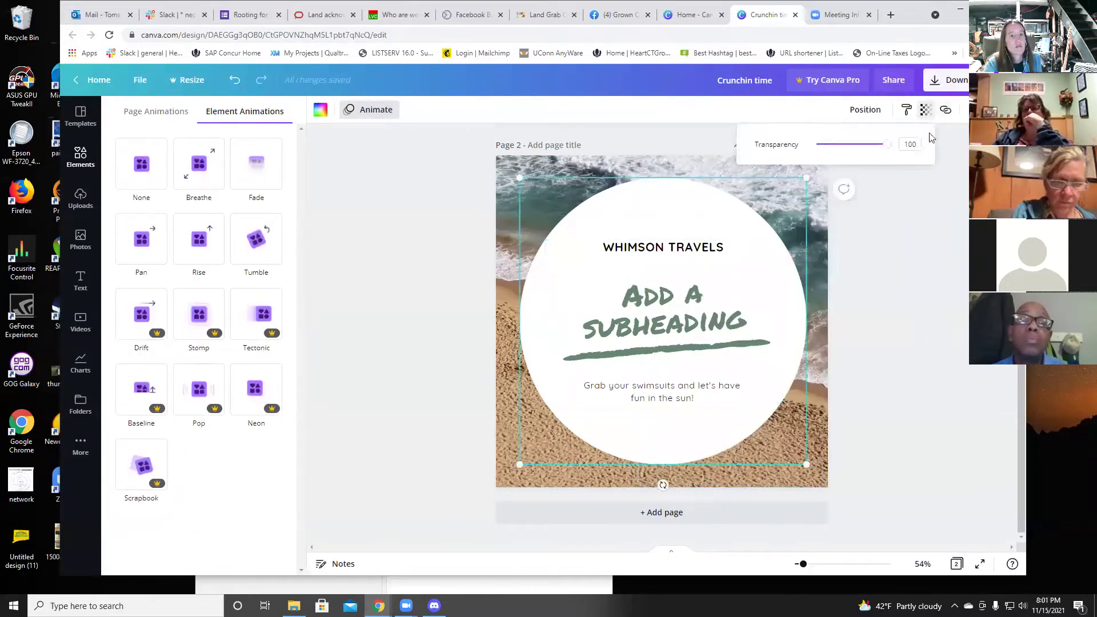
drag(887, 150, 862, 154)
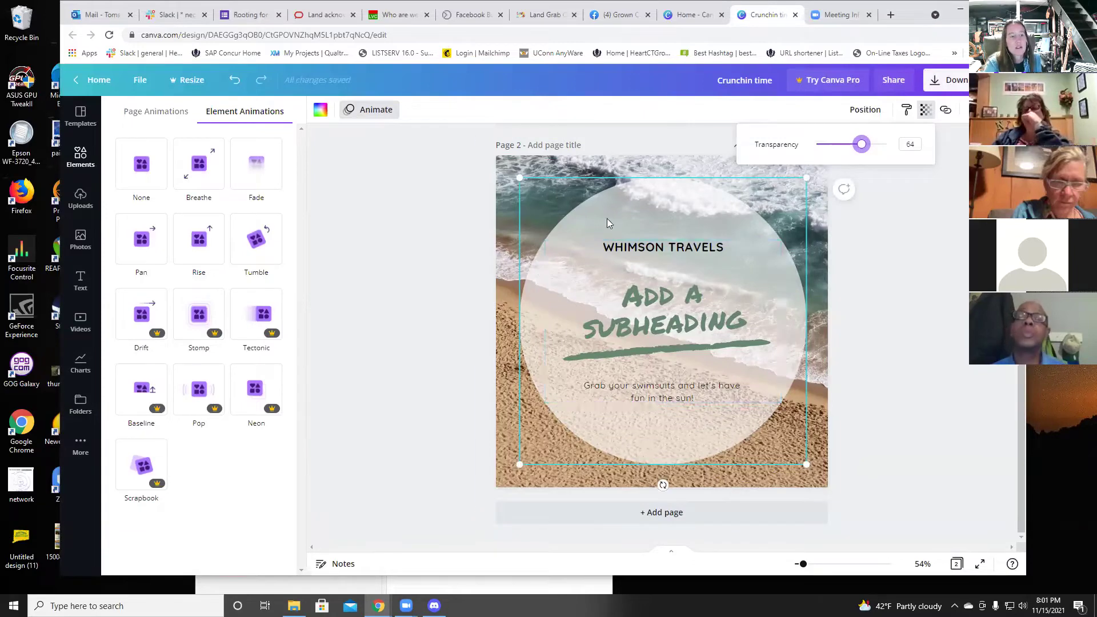
drag(859, 146, 866, 149)
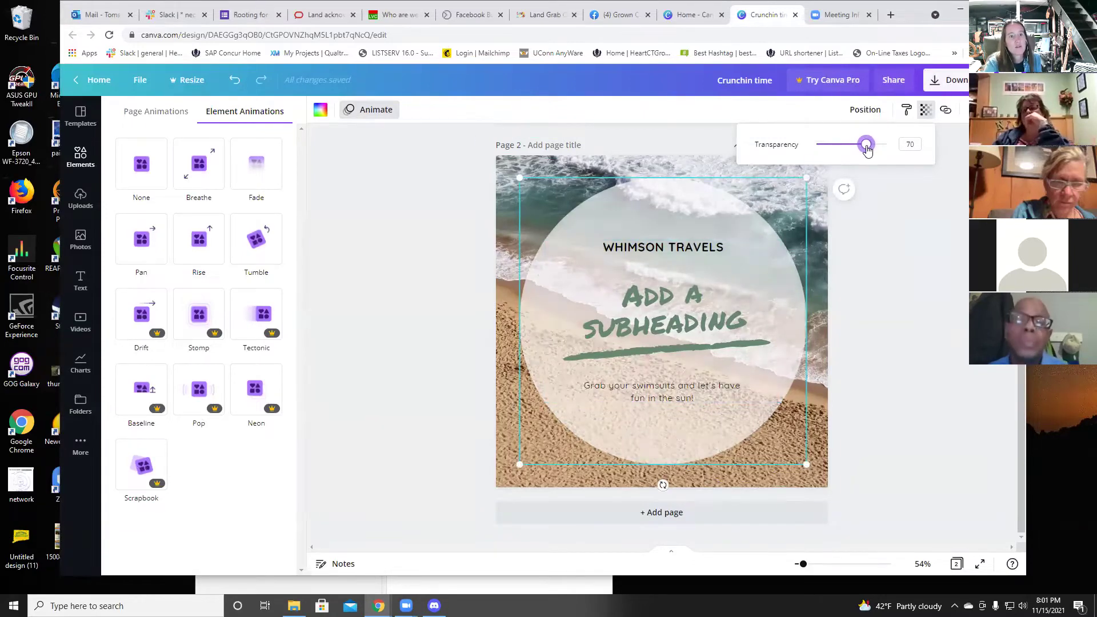
Step: Copy the white circle's style onto the beach photo, and reposition the photo over the page and the circle around the text
click(907, 111)
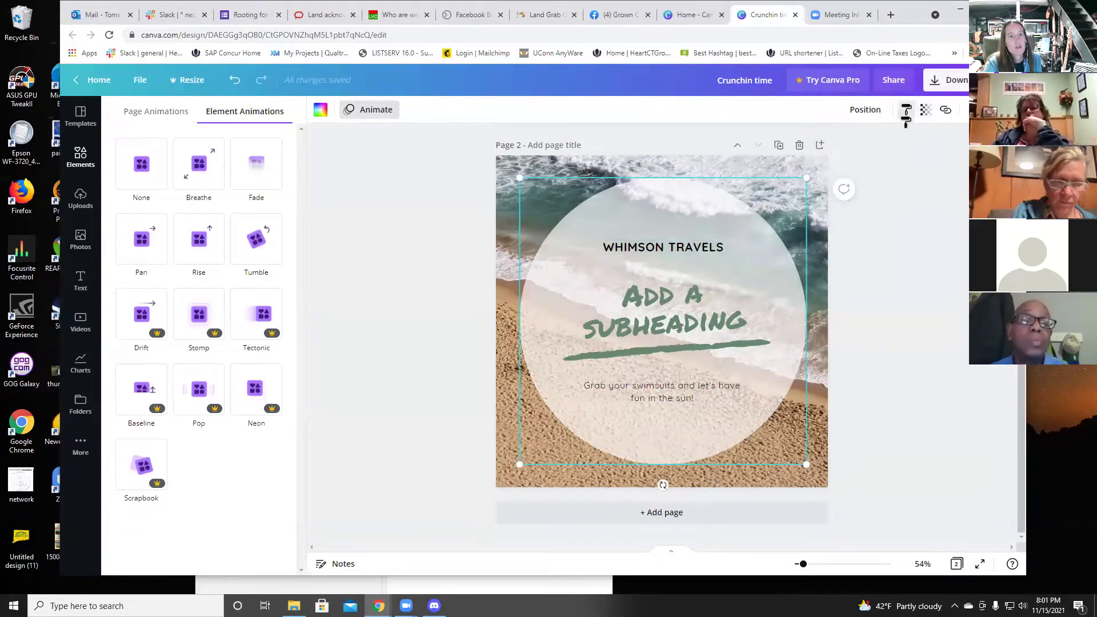
drag(740, 184, 726, 223)
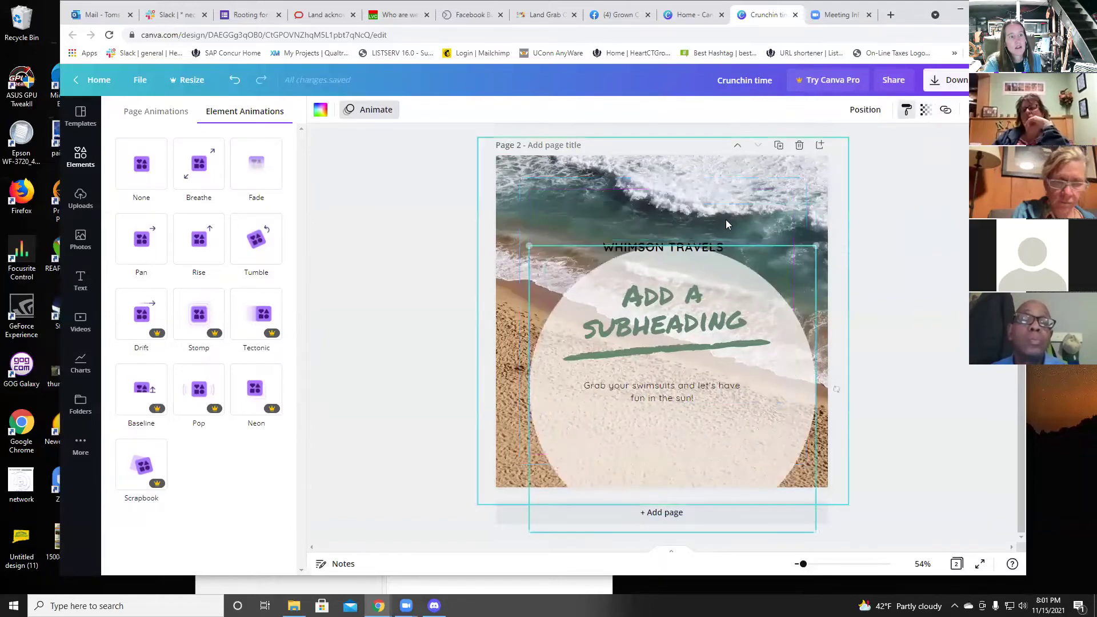
click(612, 201)
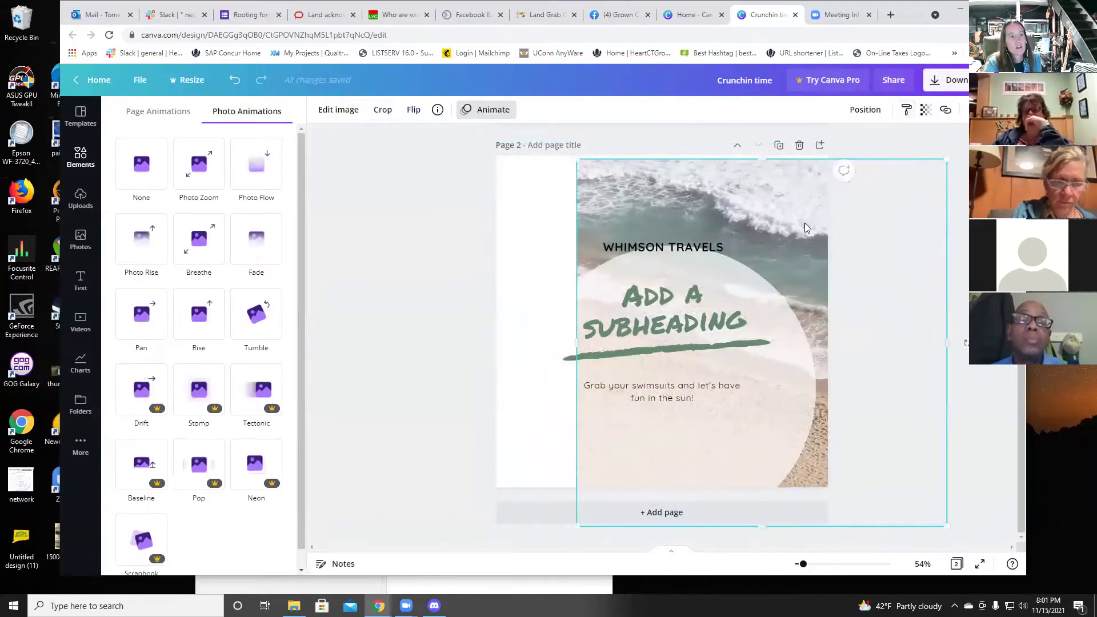
drag(773, 209, 693, 206)
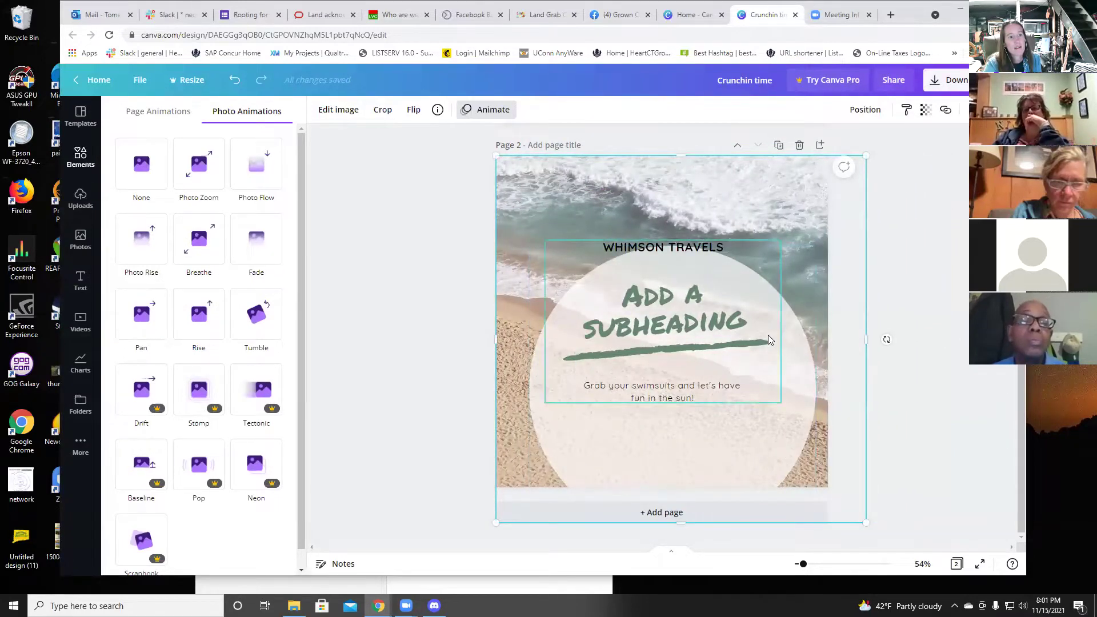
drag(791, 342, 777, 272)
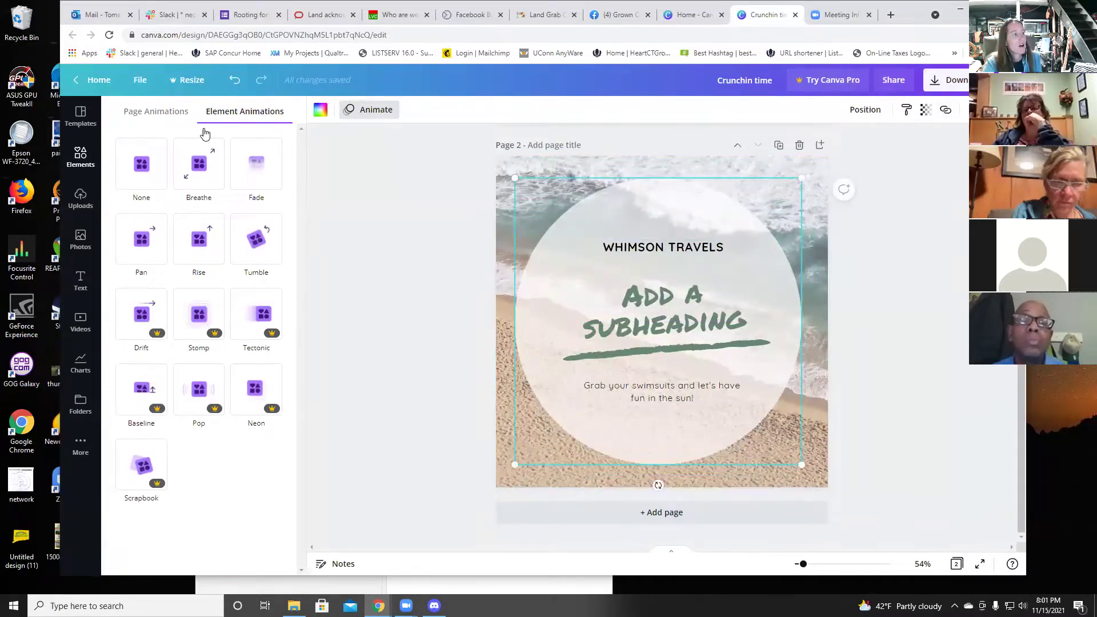
Step: Browse the full graphics collection and the trending photos in the elements library
click(163, 112)
click(72, 163)
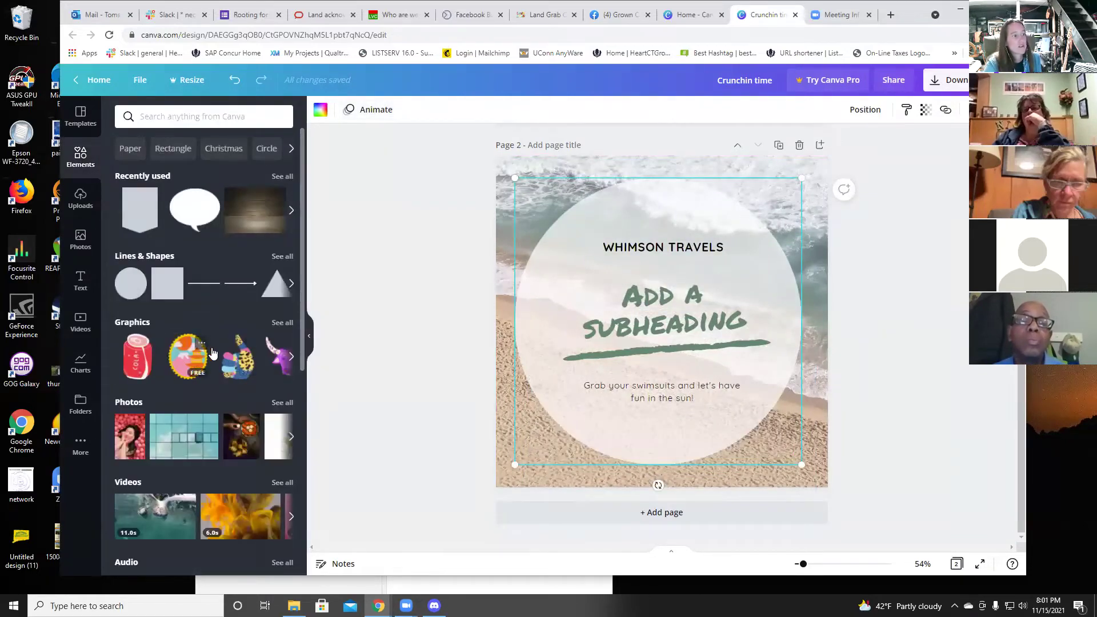
click(282, 323)
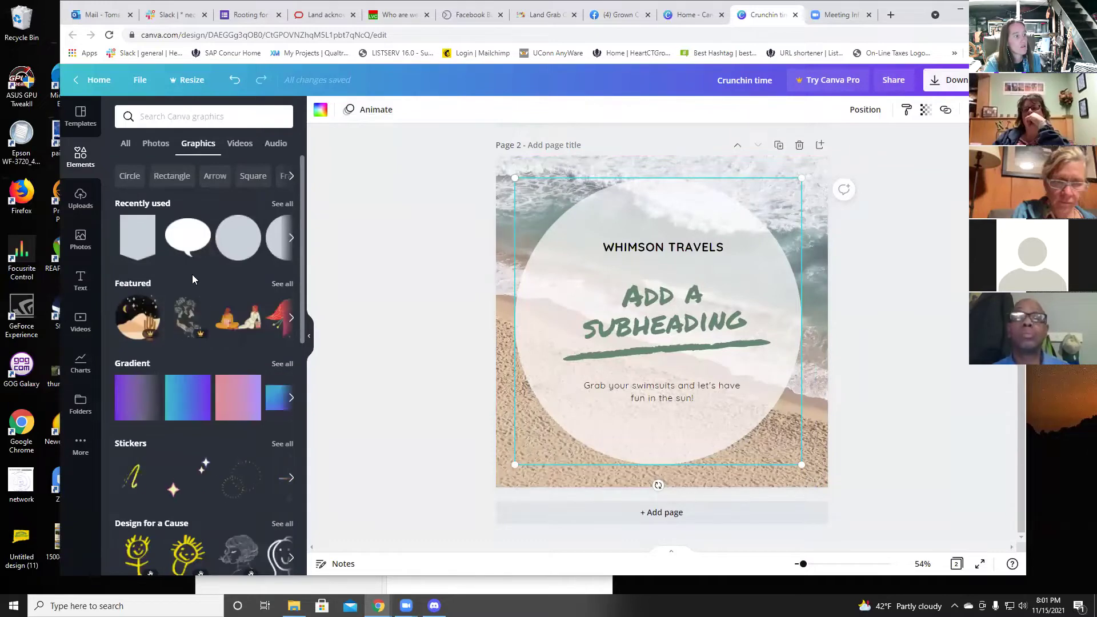
scroll(192, 268, down, 3)
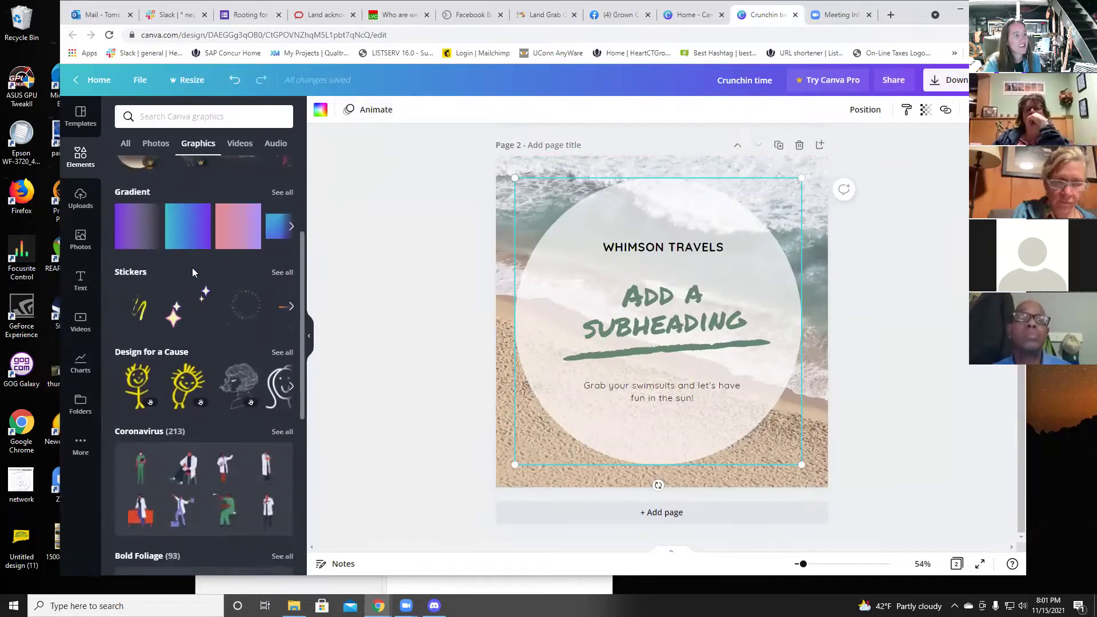
scroll(192, 267, up, 3)
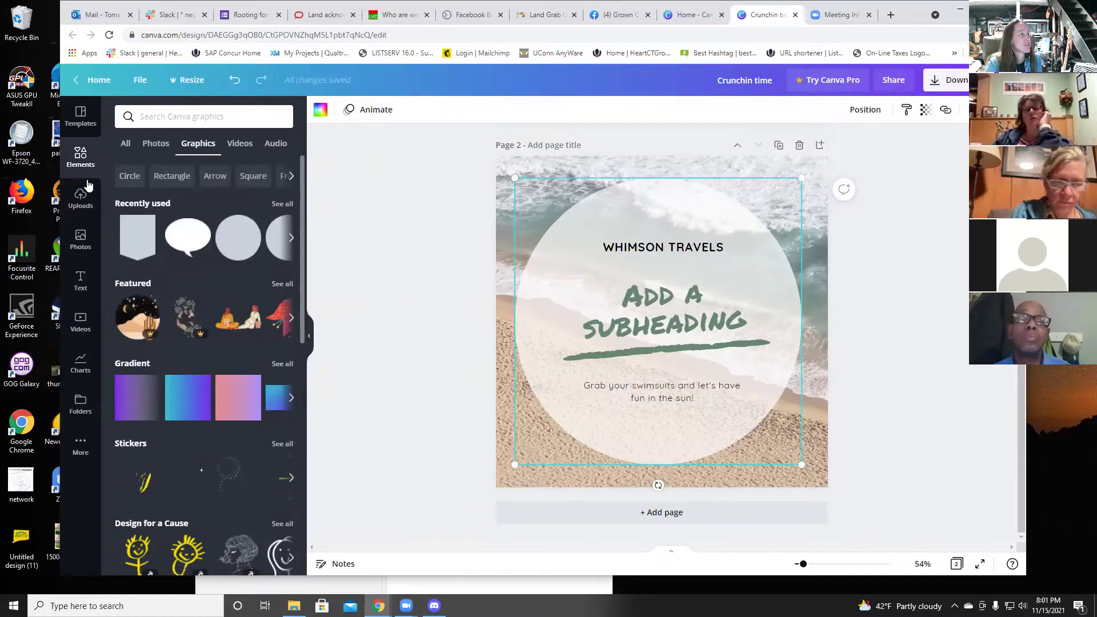
click(126, 145)
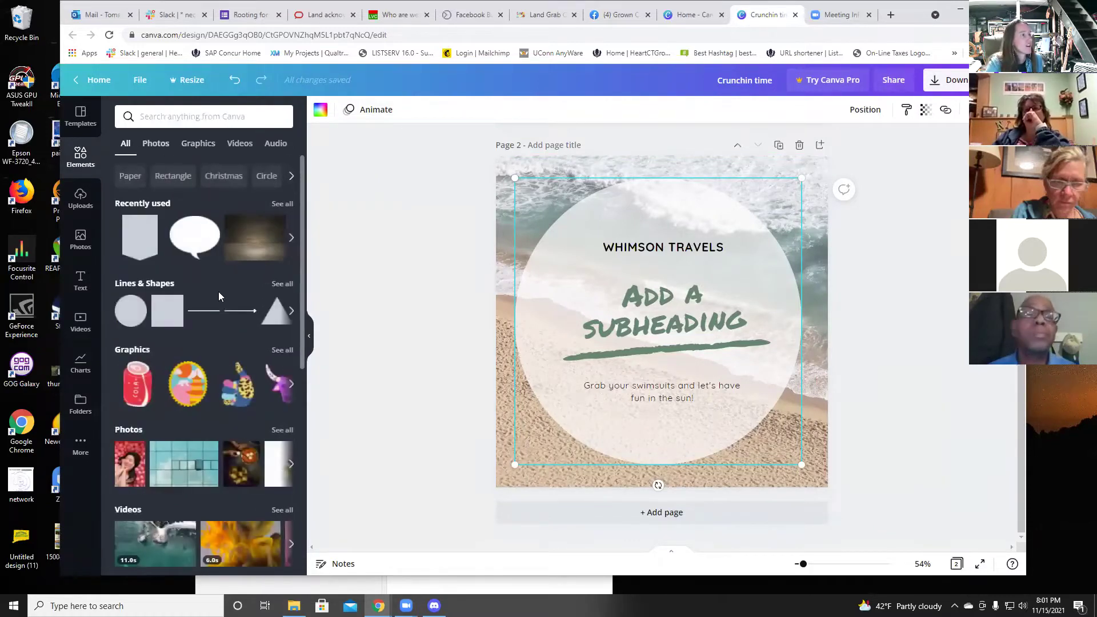
scroll(217, 331, down, 2)
click(275, 318)
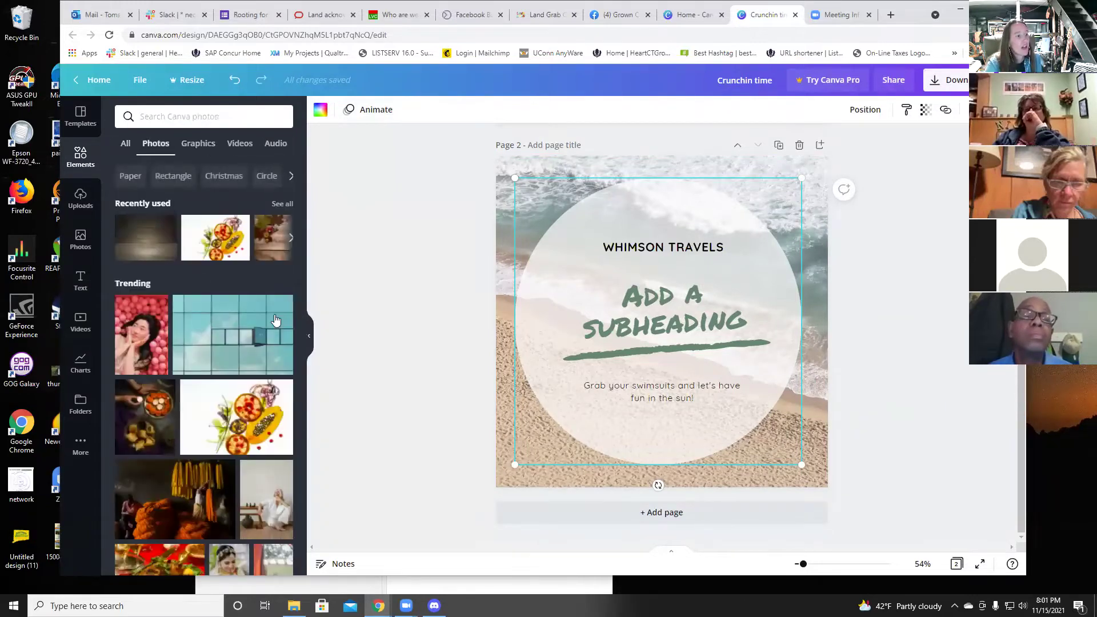
scroll(190, 343, down, 5)
scroll(190, 343, down, 8)
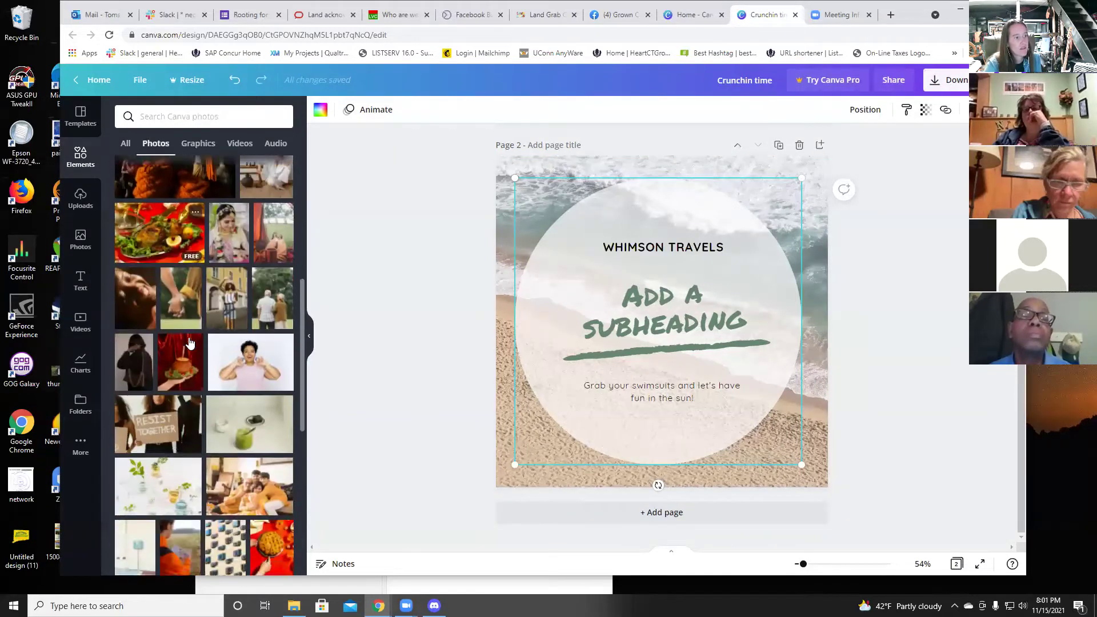
scroll(192, 343, up, 15)
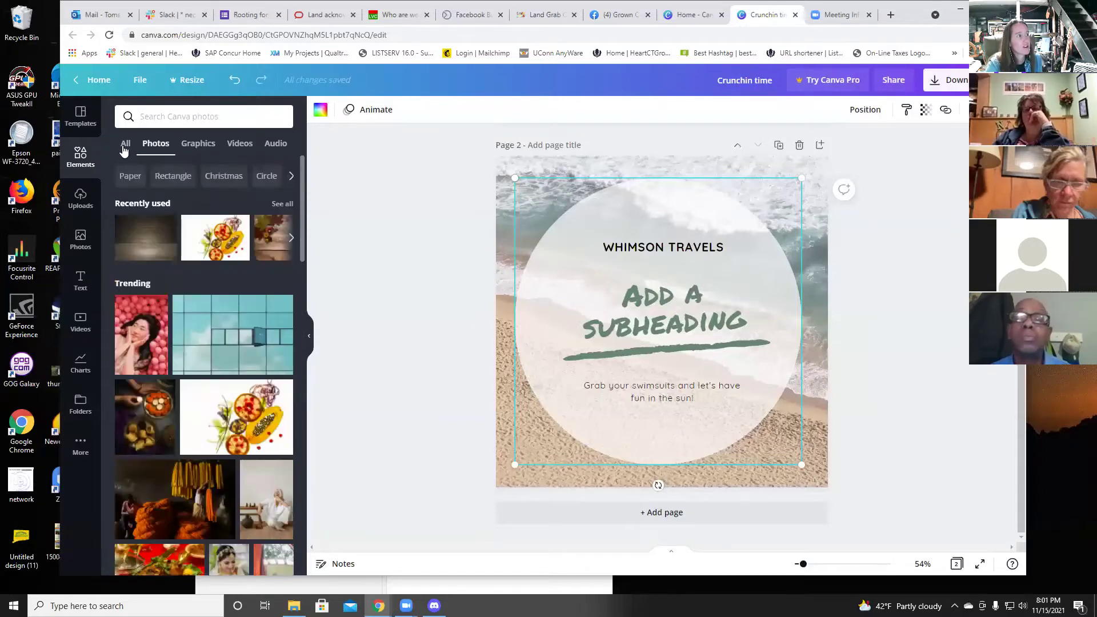
Step: Look through the video, audio and chart categories of all elements, and browse the full charts collection
click(123, 147)
scroll(169, 240, down, 3)
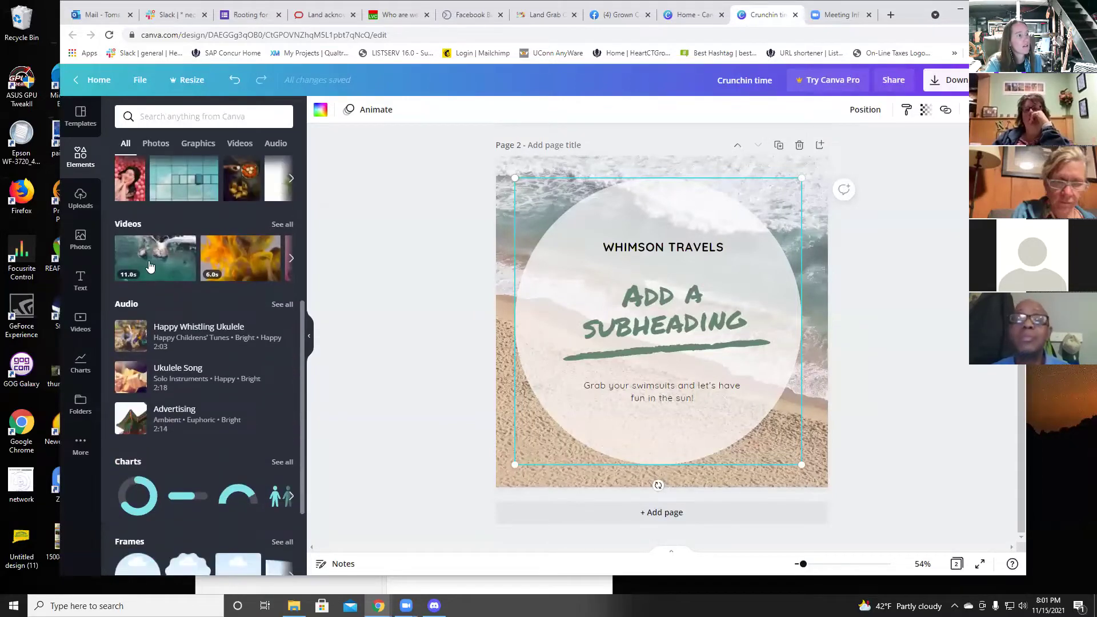
scroll(208, 274, down, 1)
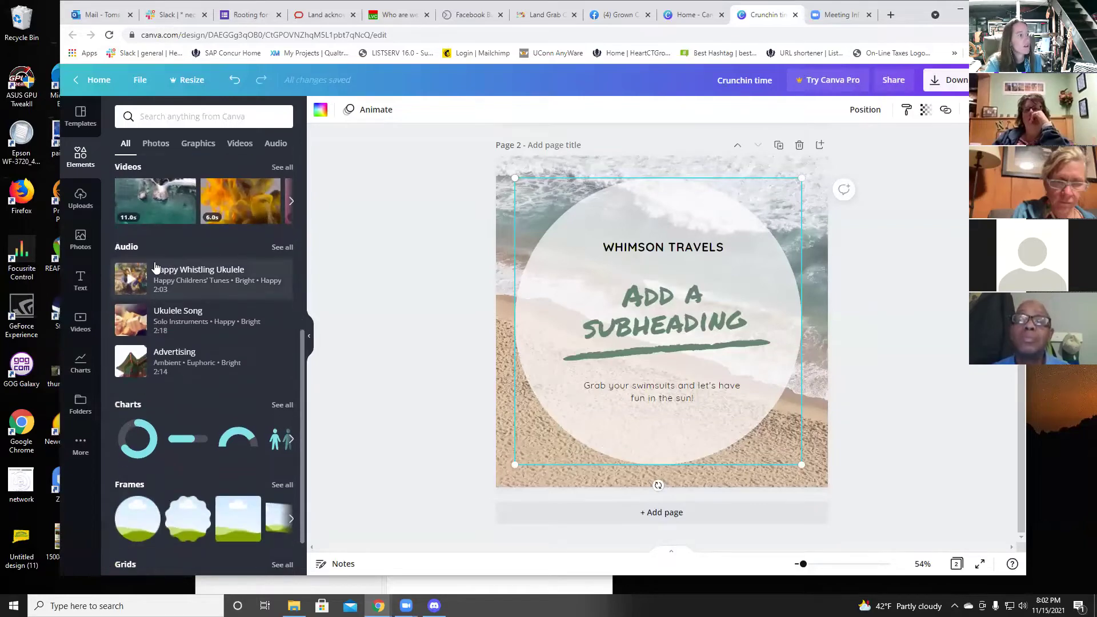
click(282, 405)
scroll(246, 377, down, 3)
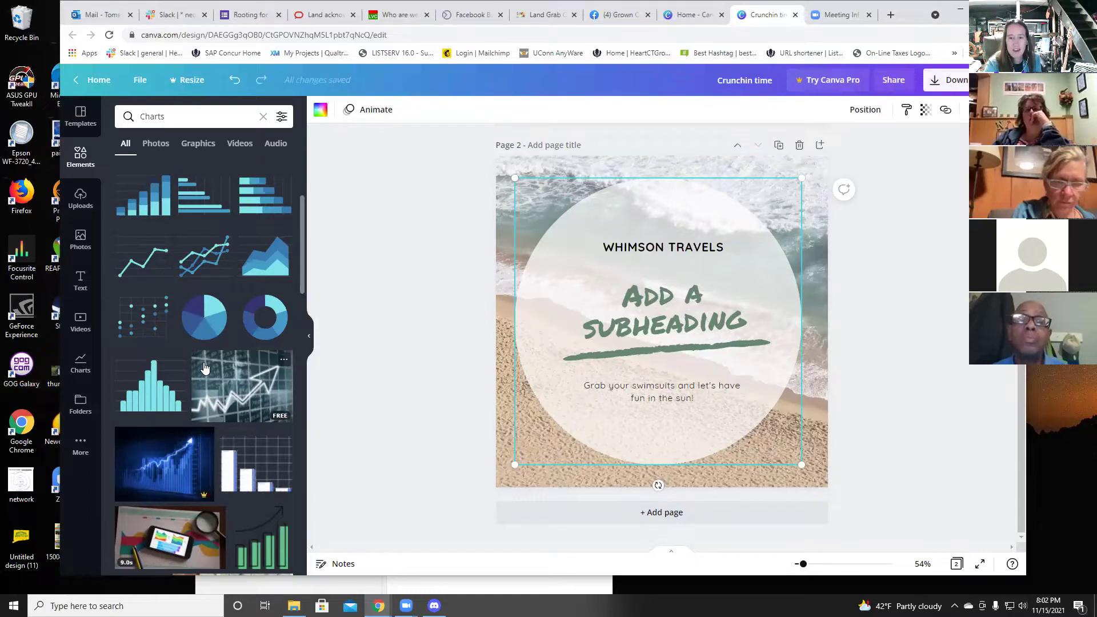
scroll(203, 362, down, 5)
scroll(201, 357, up, 5)
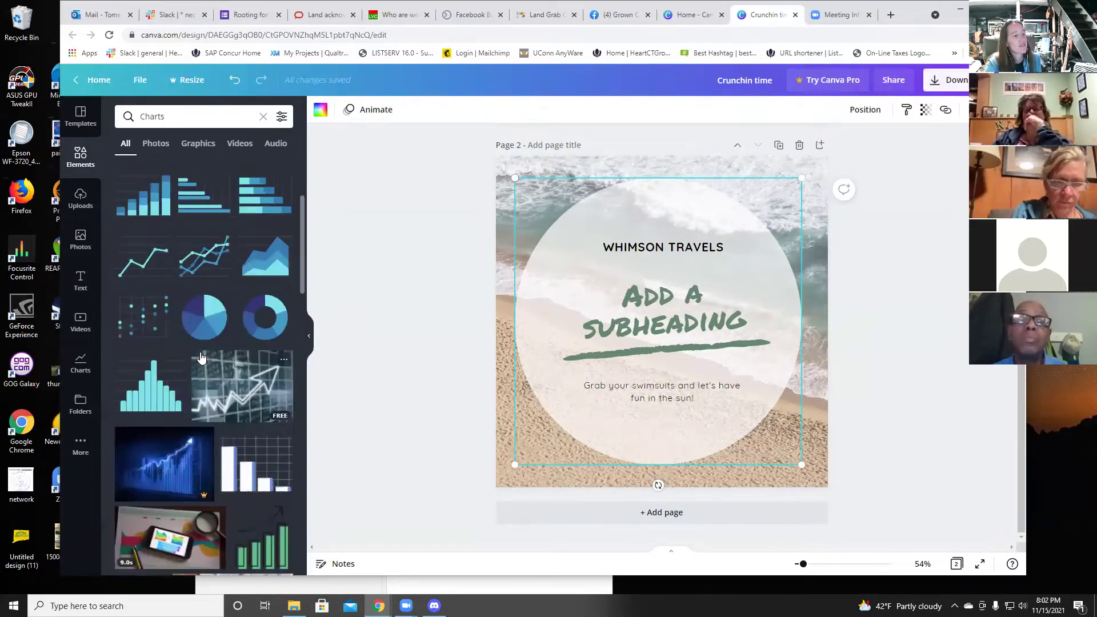
Step: Insert a stacked bar chart, and set Item 1 in Series 1 to 6 and Item 3 in Series 2 to 15
click(171, 374)
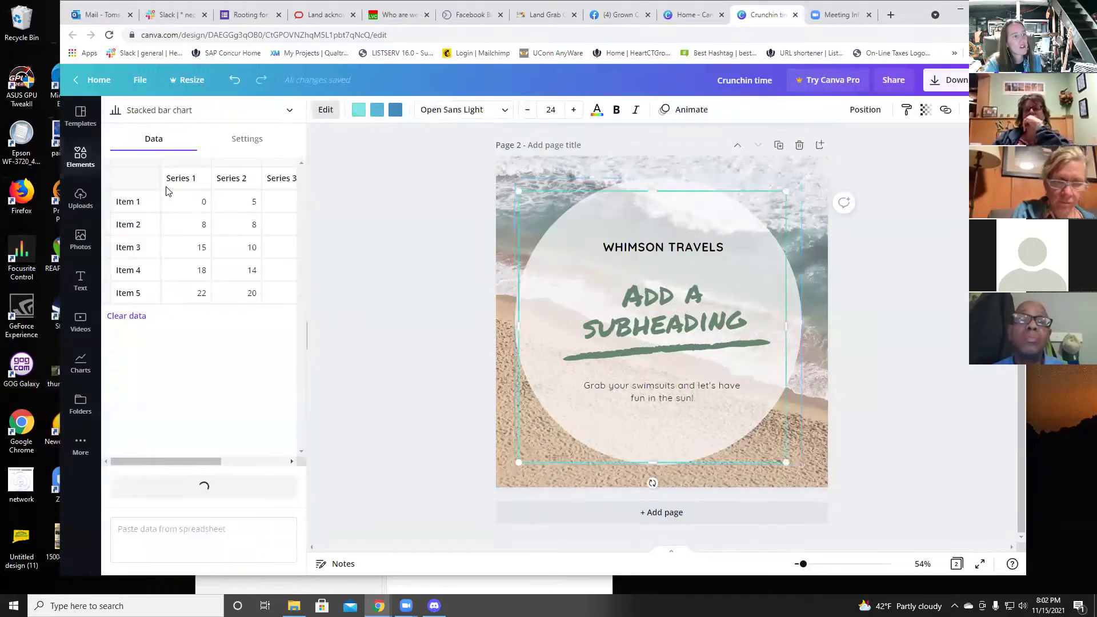
click(198, 210)
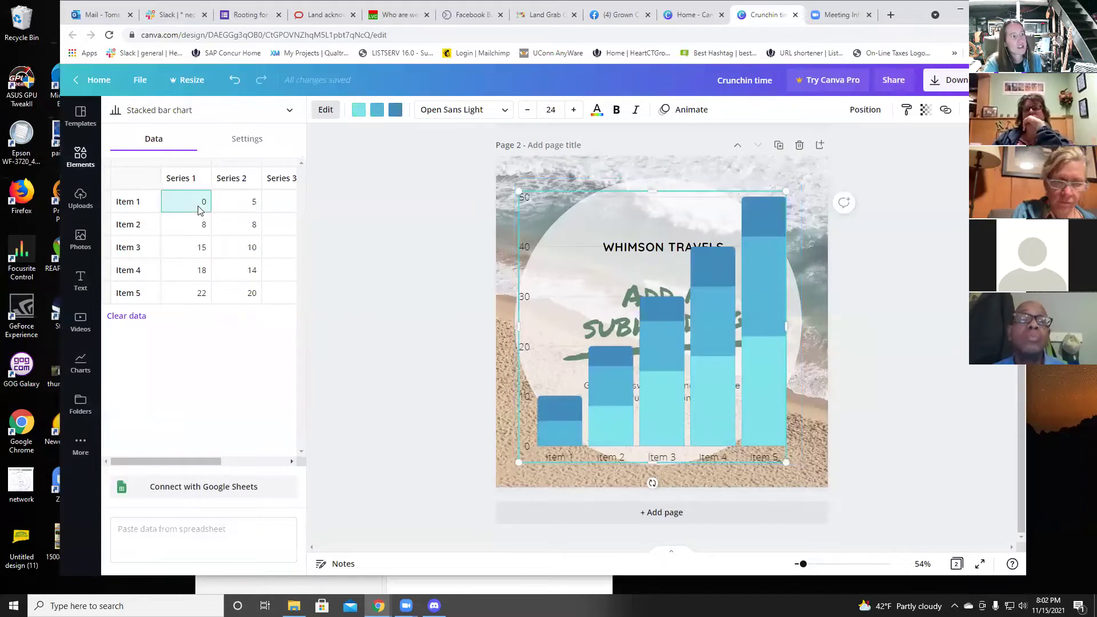
key(Return)
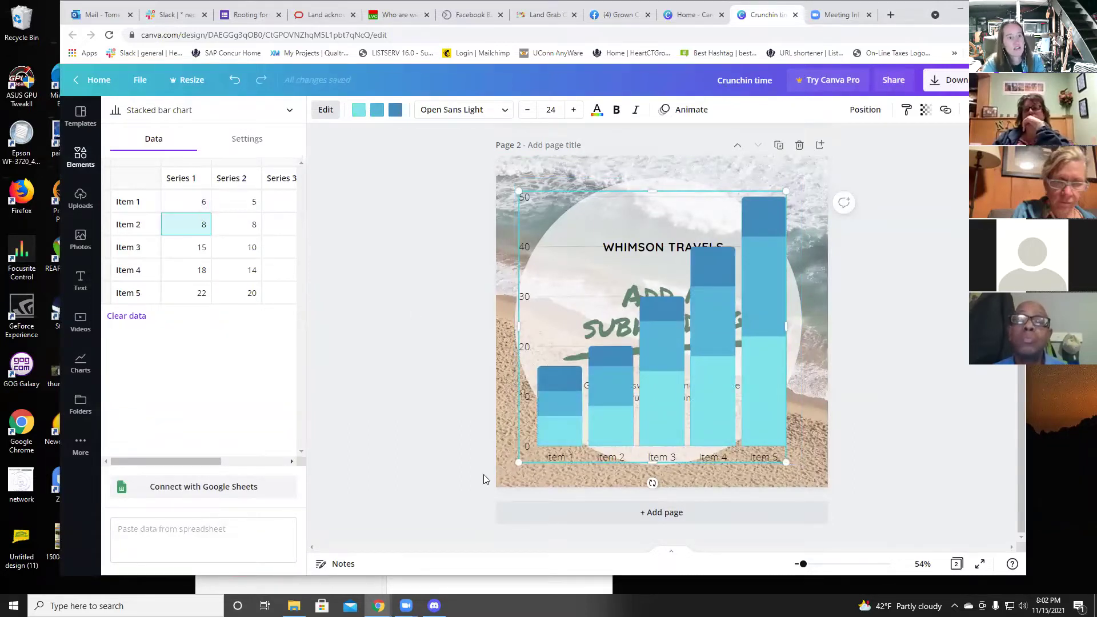
text(8)
click(238, 255)
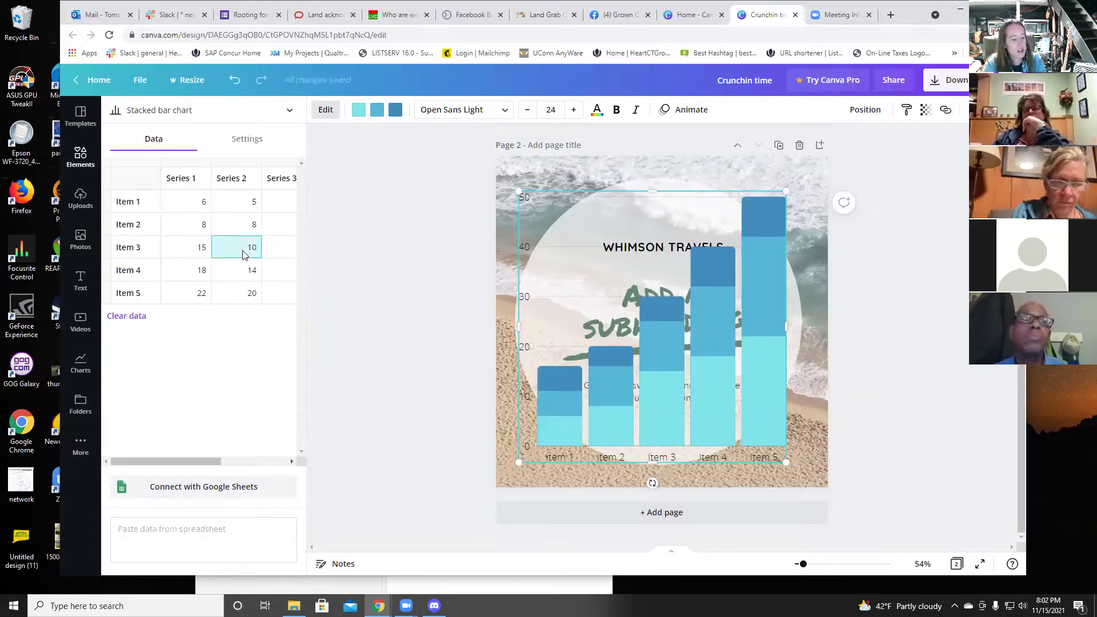
key(Return)
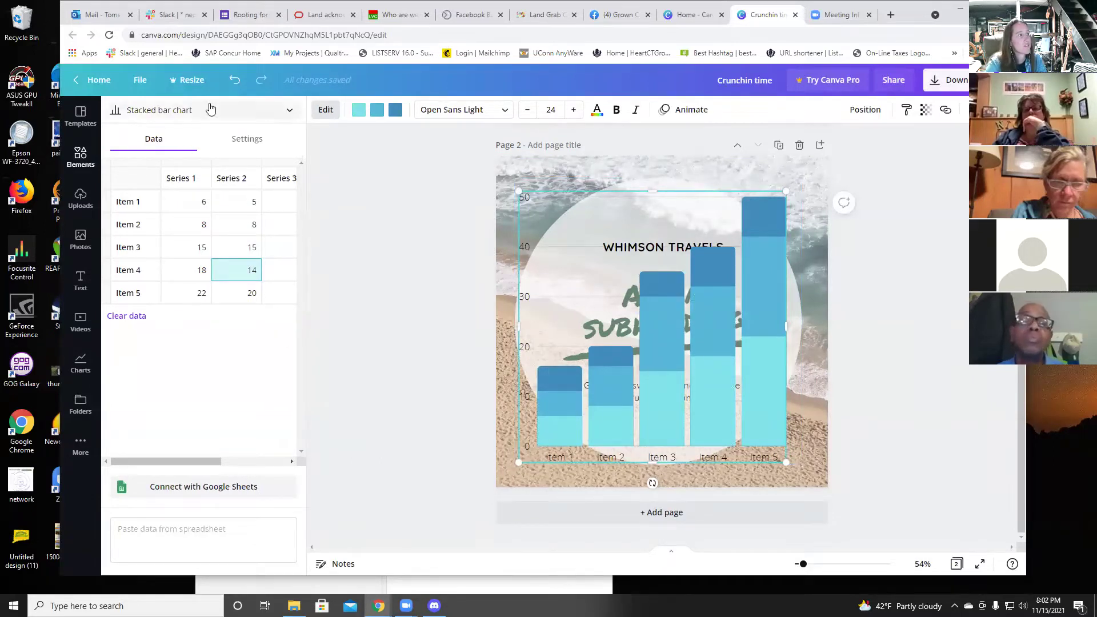
Step: Insert a circular frame from the elements library and move it to the upper left of the page
click(80, 155)
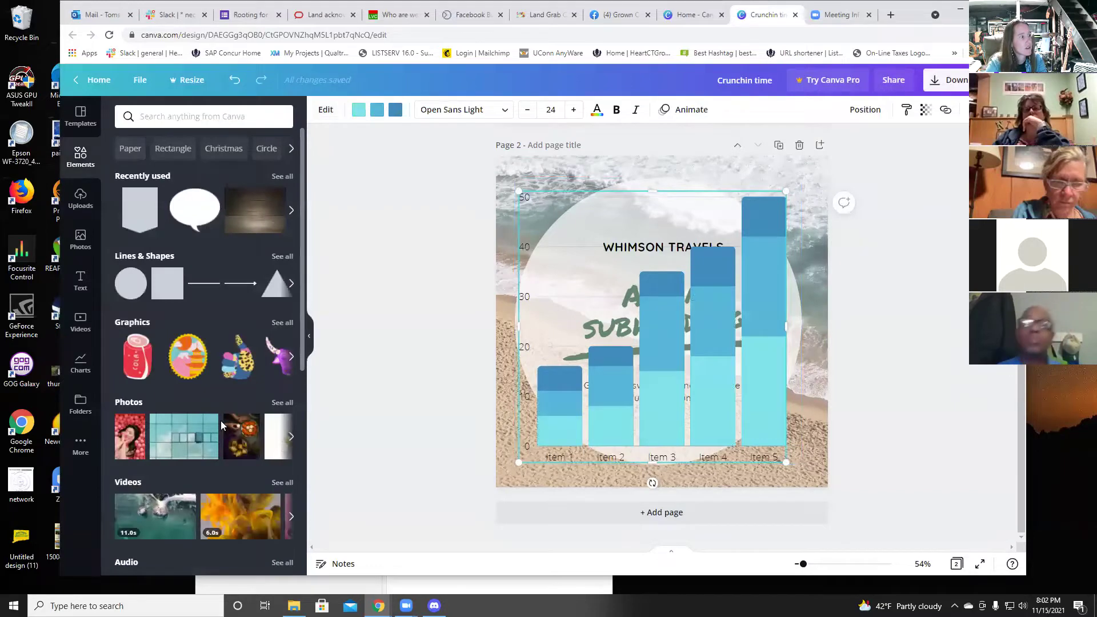
scroll(220, 420, down, 3)
scroll(221, 420, down, 3)
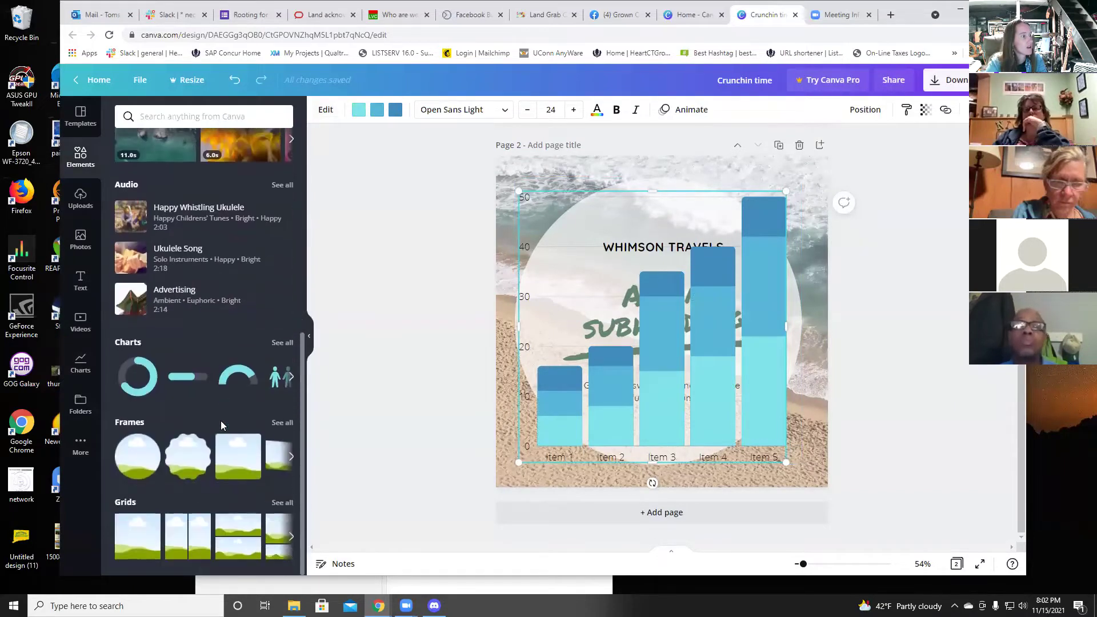
click(137, 454)
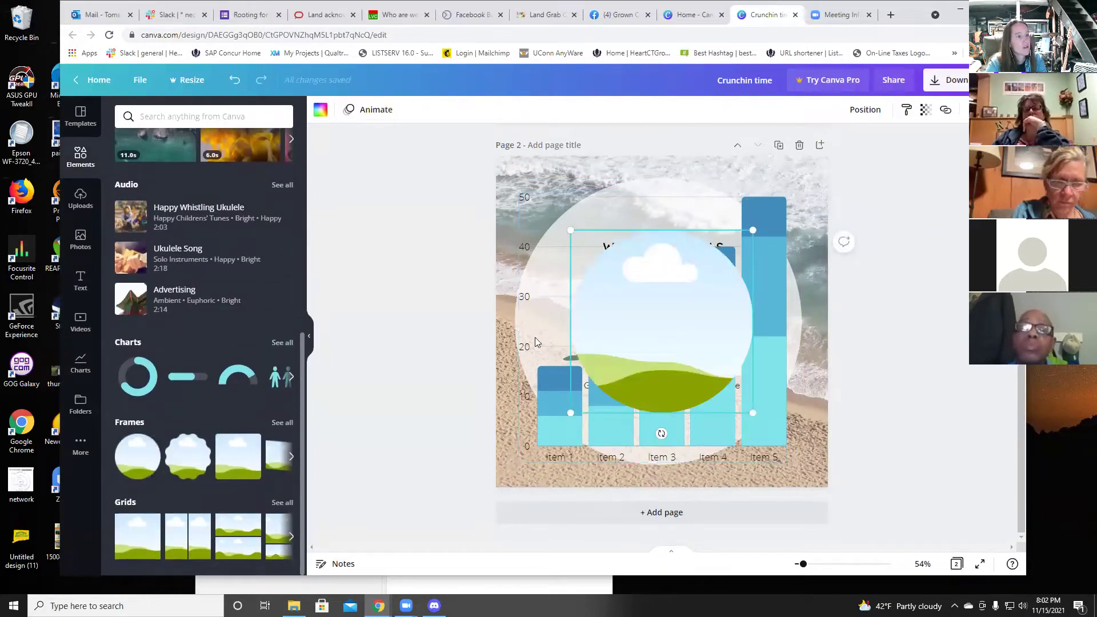
drag(640, 307, 598, 232)
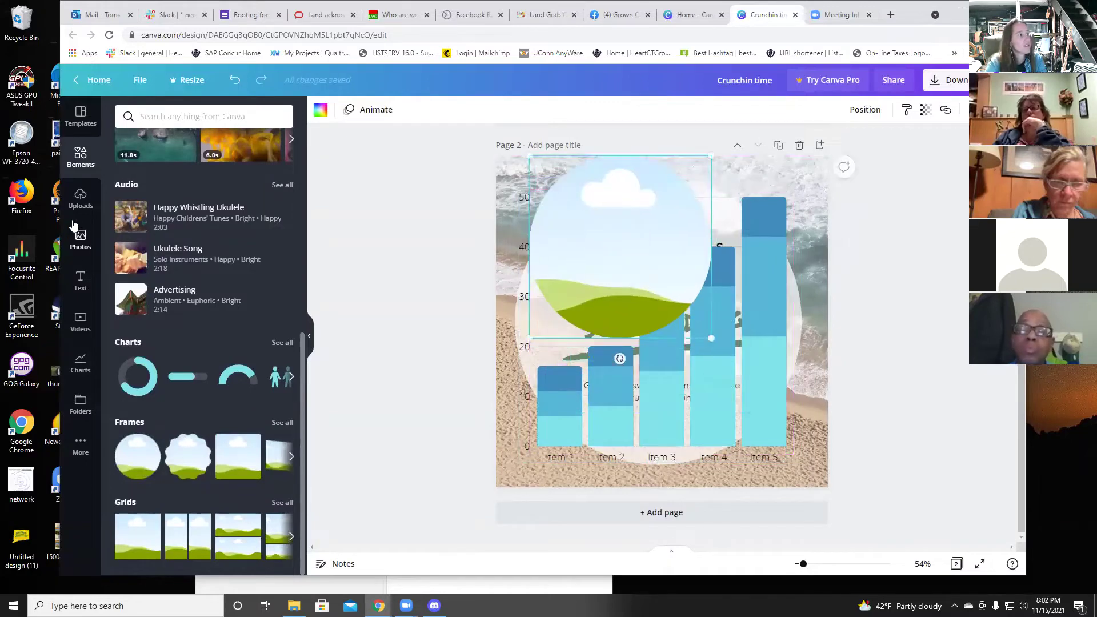
Step: Fill the circular frame with the photo of the woman sitting on a wooden stool
click(80, 239)
click(141, 331)
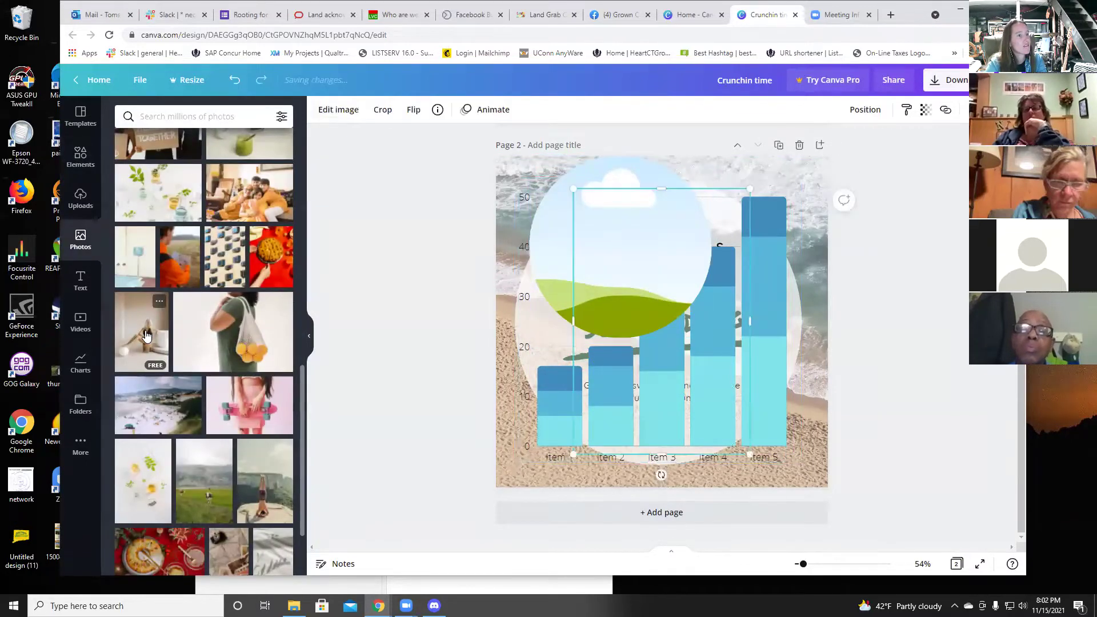
drag(618, 308, 595, 281)
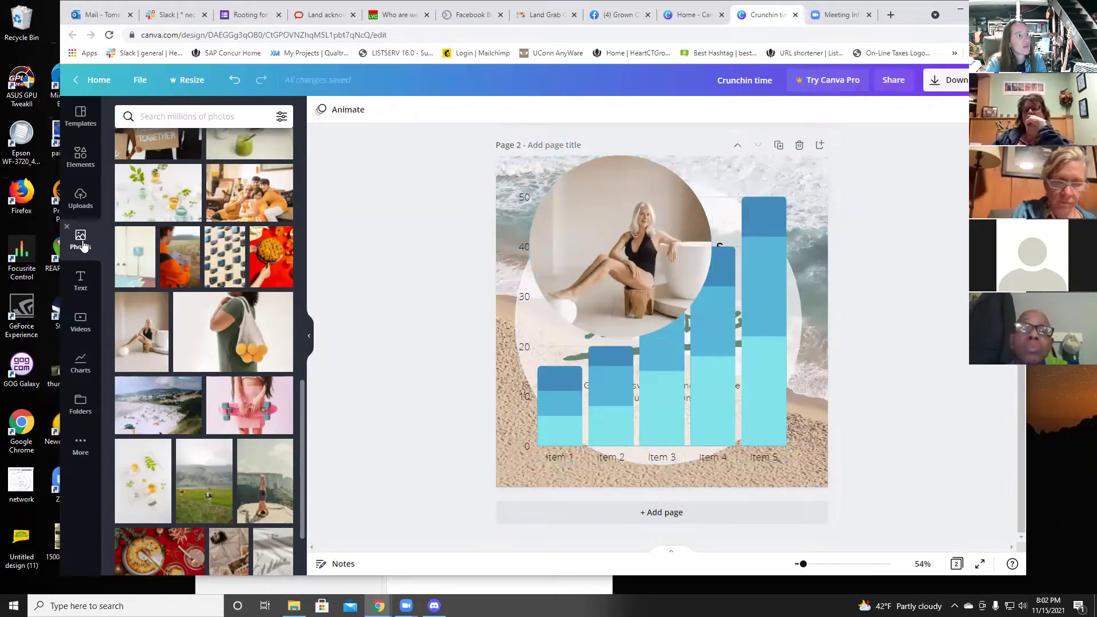
Step: Browse the full frames collection and insert the frame with torn paper edges
click(80, 160)
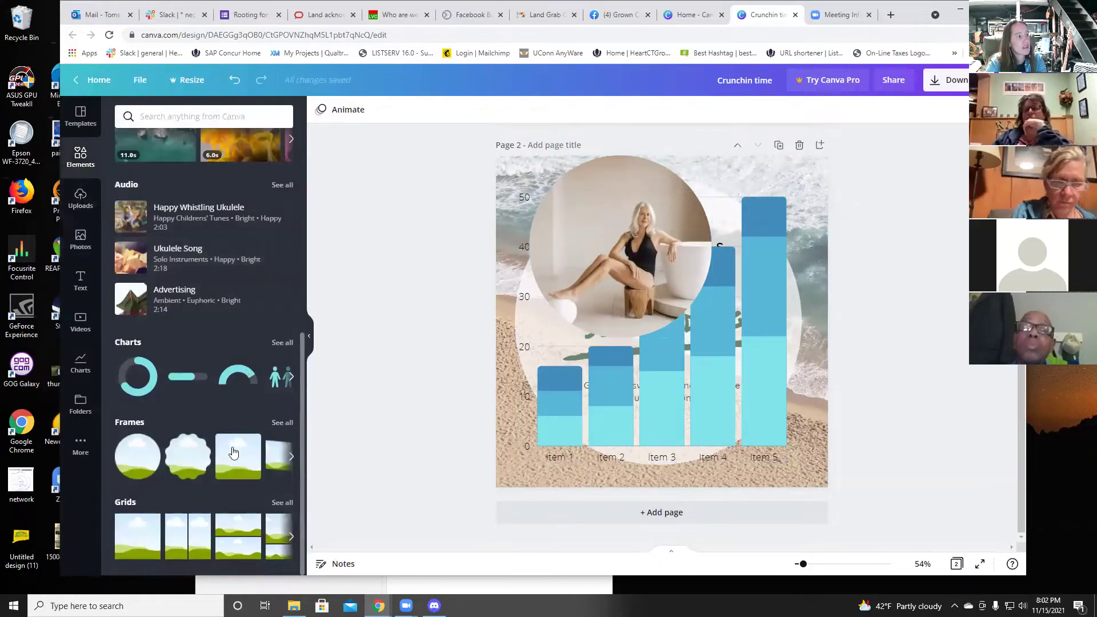
click(285, 422)
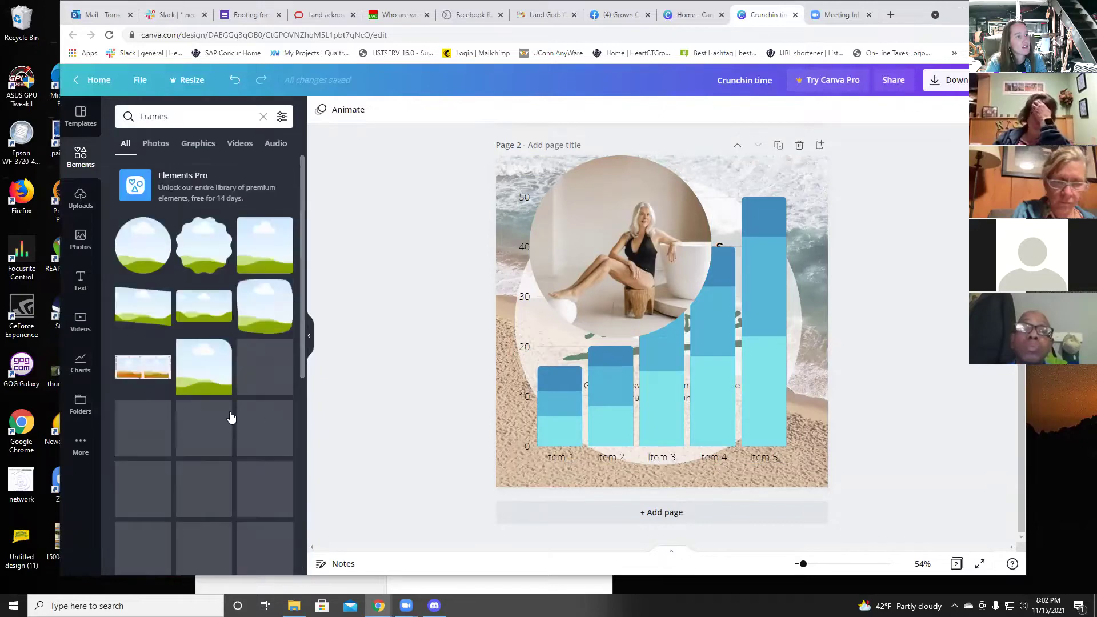
scroll(195, 453, down, 3)
scroll(195, 453, down, 4)
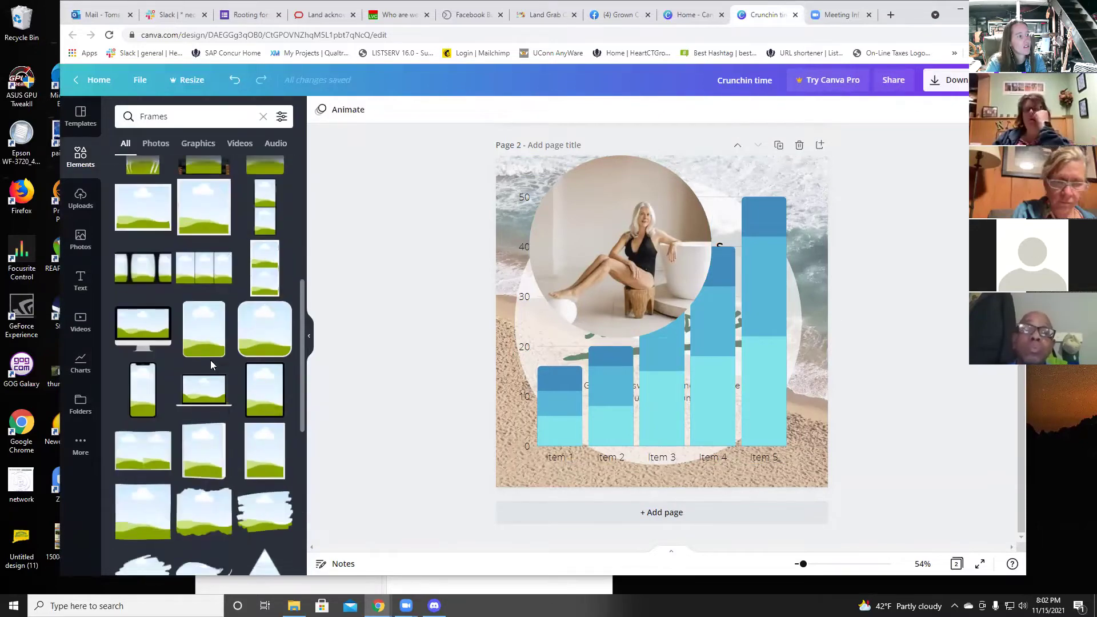
click(231, 491)
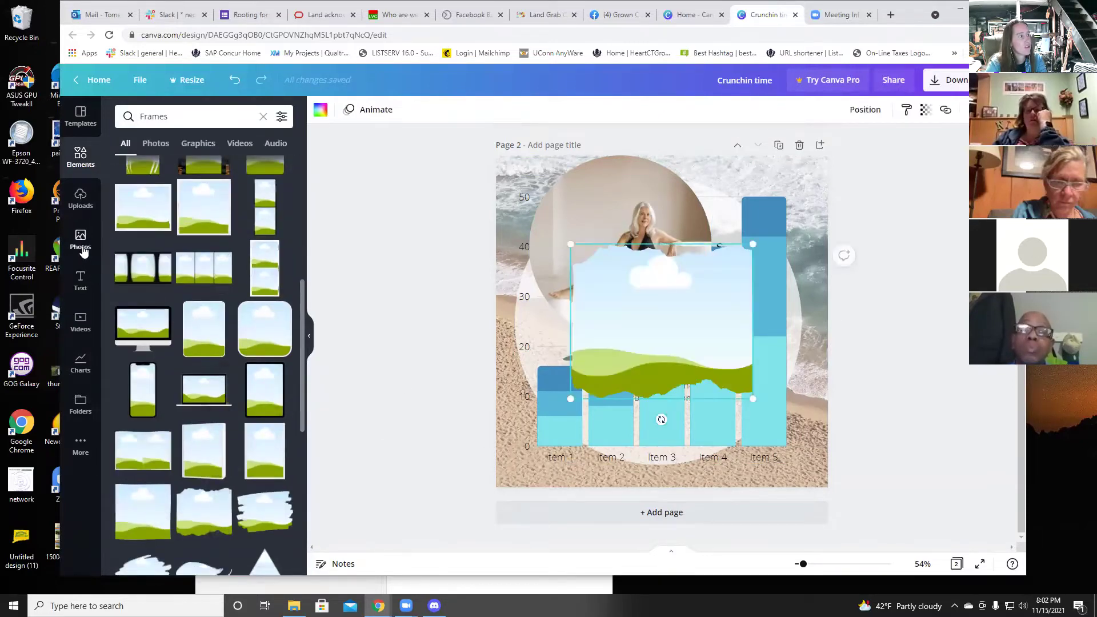
Step: Fill the torn-edge frame with the photo of the person carrying oranges, and move it to the upper right of the page
click(83, 251)
click(211, 345)
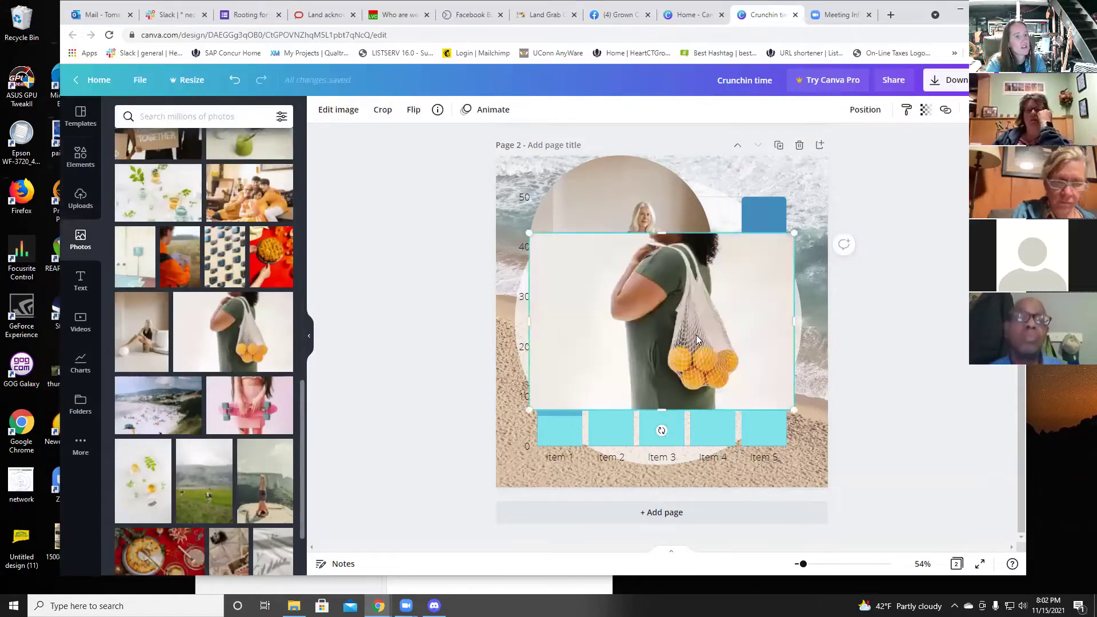
drag(696, 337, 756, 257)
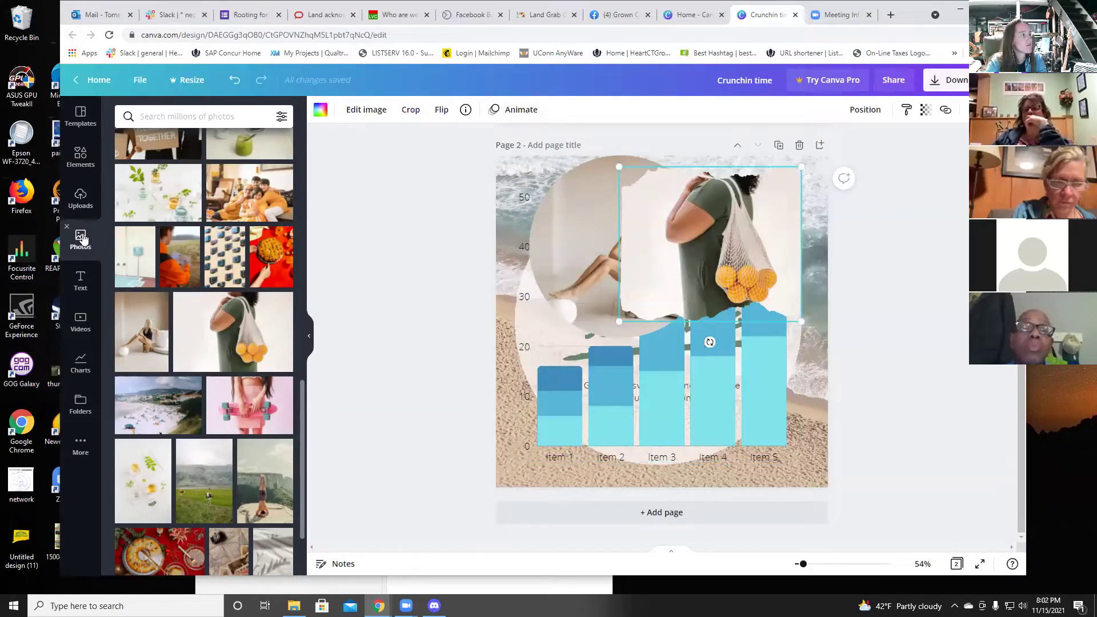
Step: Browse the full grids collection and add the grid with four vertical columns to the page
click(74, 164)
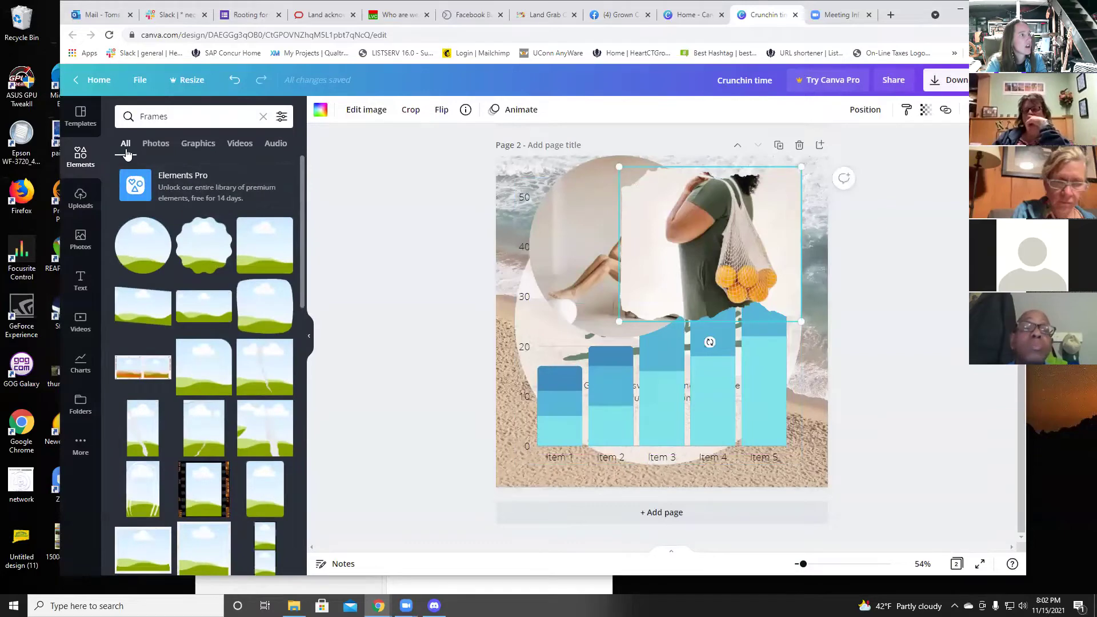
click(83, 152)
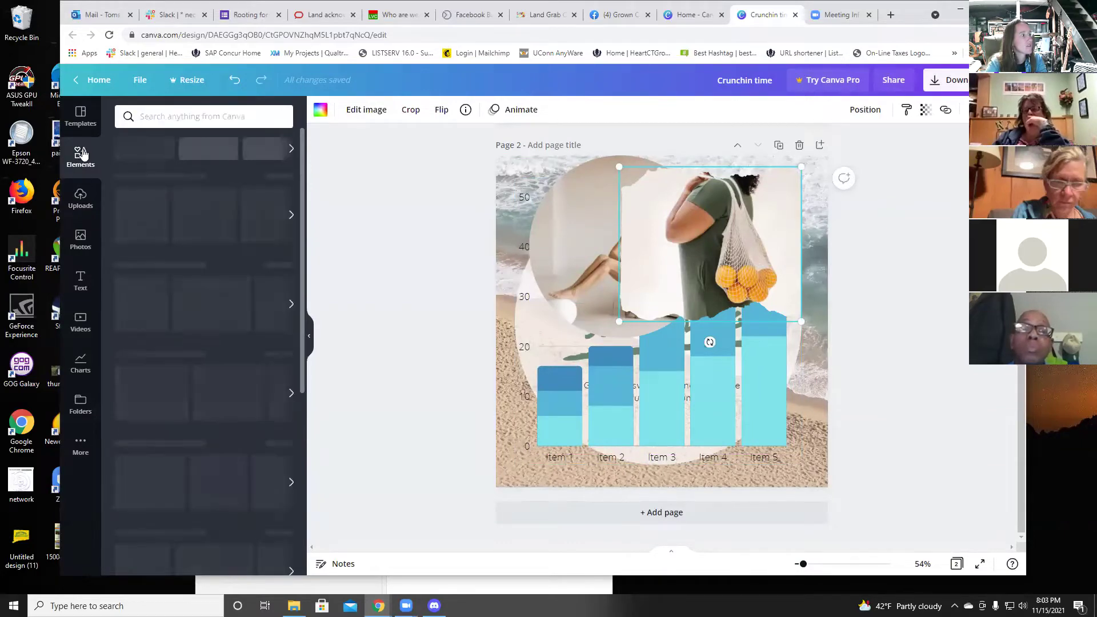
scroll(226, 342, down, 6)
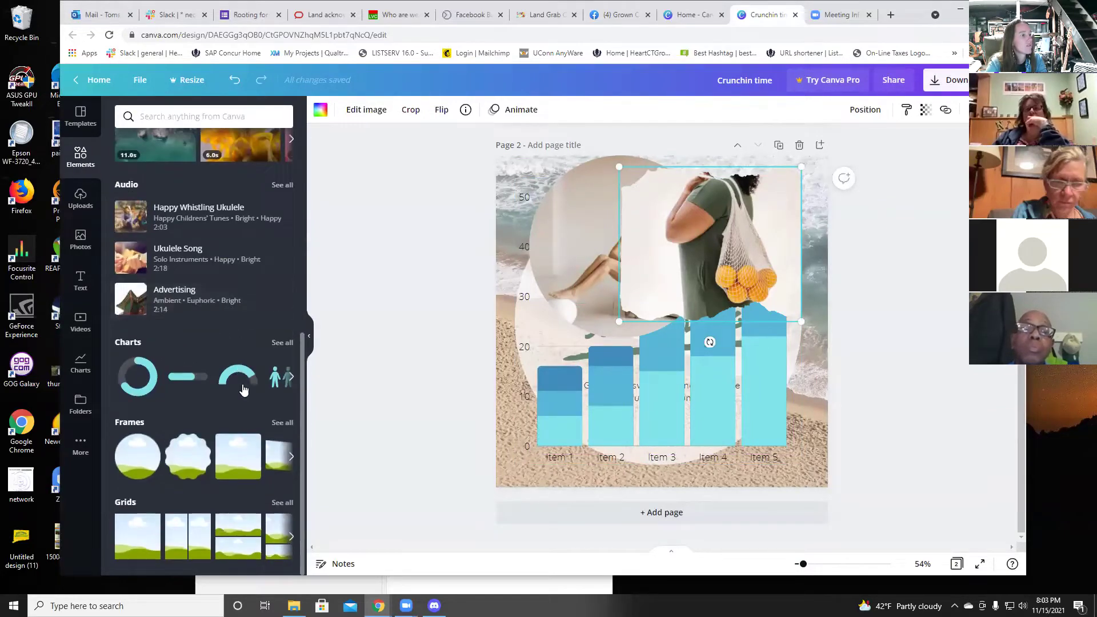
click(282, 503)
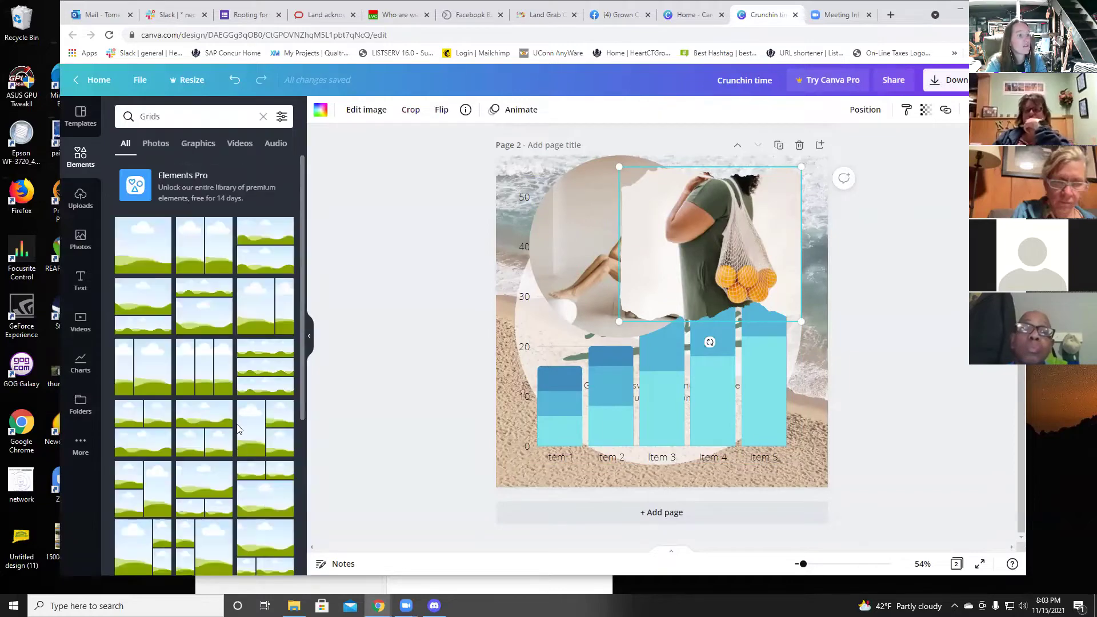
scroll(239, 428, down, 5)
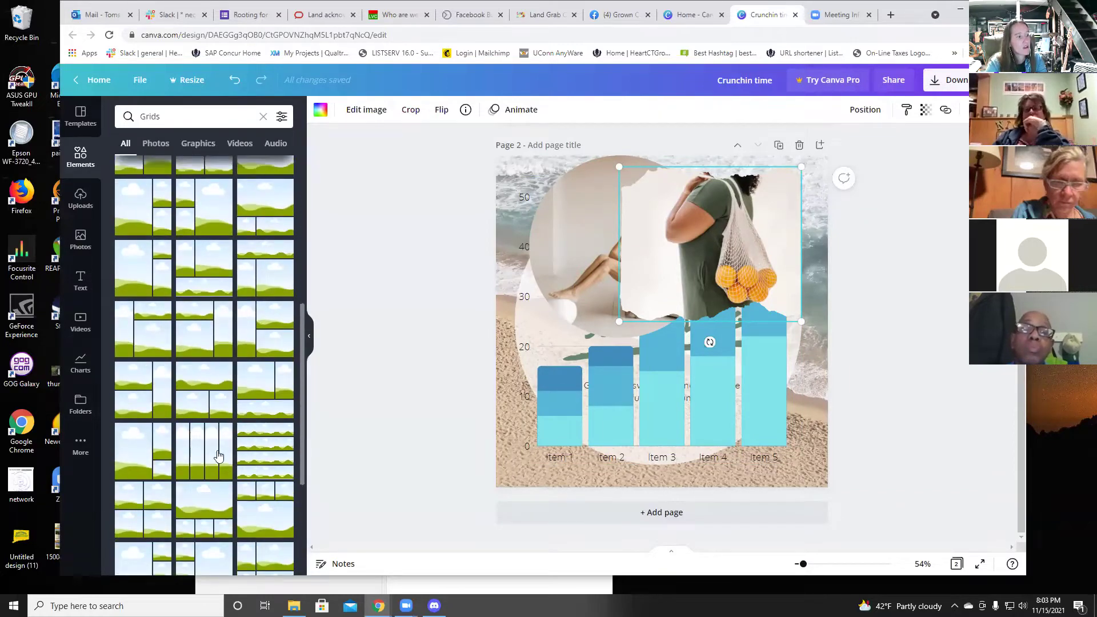
click(218, 456)
Step: Remove the photos from both frames, and delete the bar chart and the torn-edge frame
drag(599, 236, 497, 279)
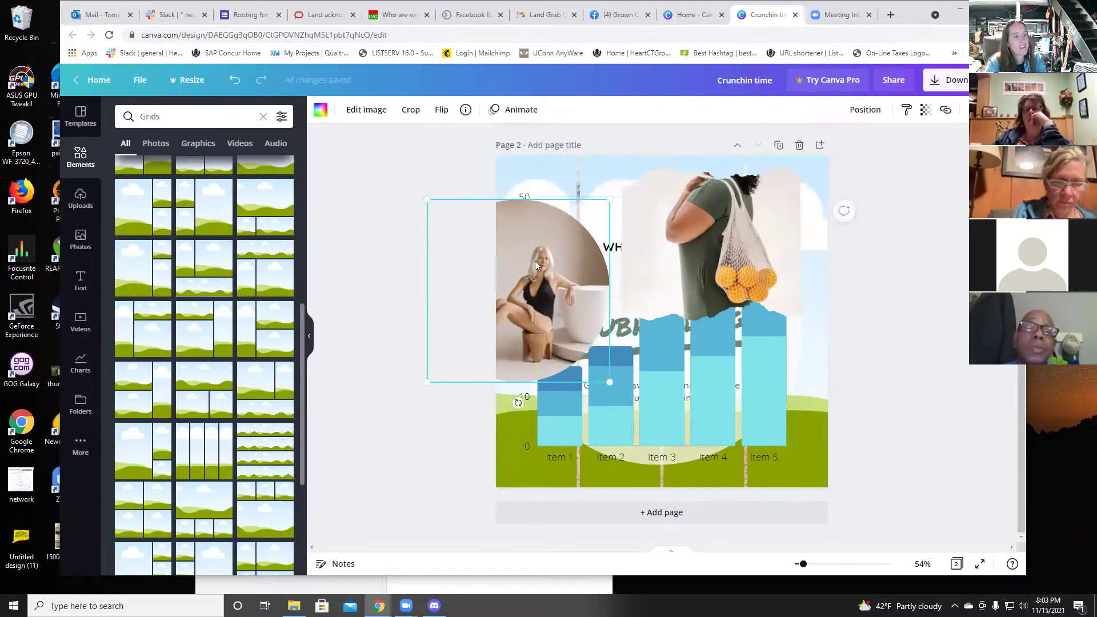
key(Delete)
click(685, 251)
key(Delete)
click(678, 363)
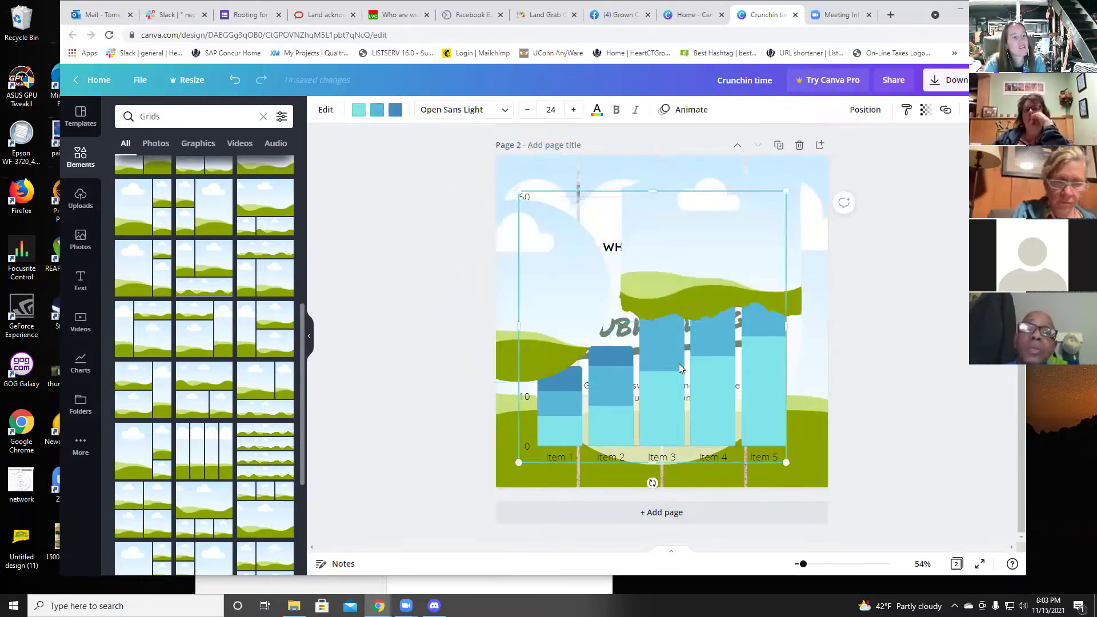
key(Delete)
click(667, 261)
key(Delete)
Step: Delete the "Add a subheading" text, the "WHIMSON TRAVELS" heading and the circular frame
click(676, 289)
key(Delete)
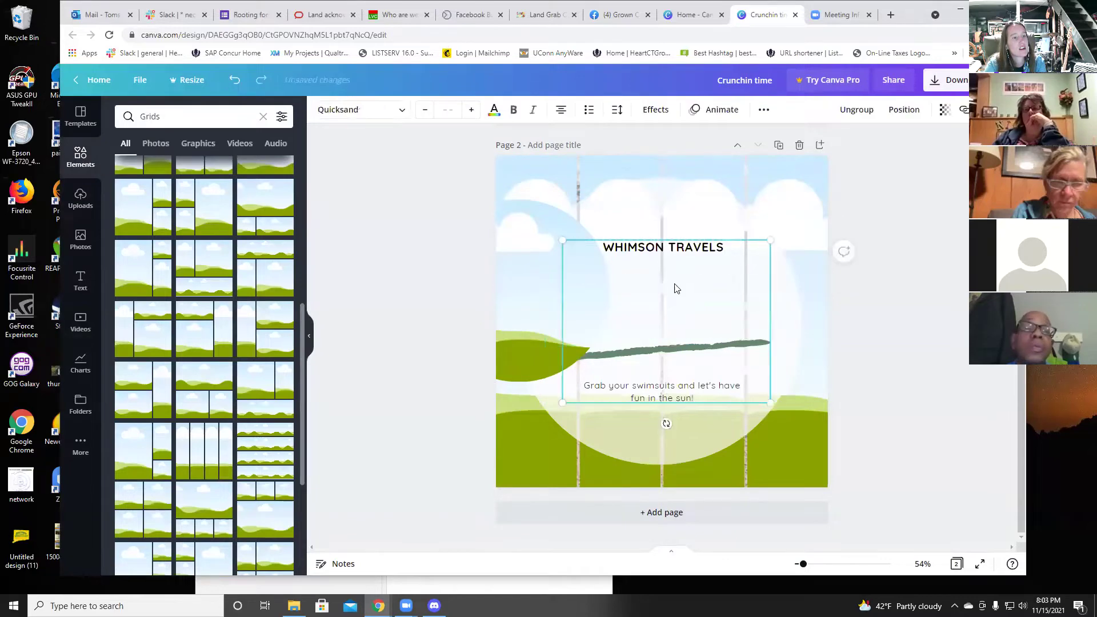
click(656, 253)
key(Delete)
click(538, 272)
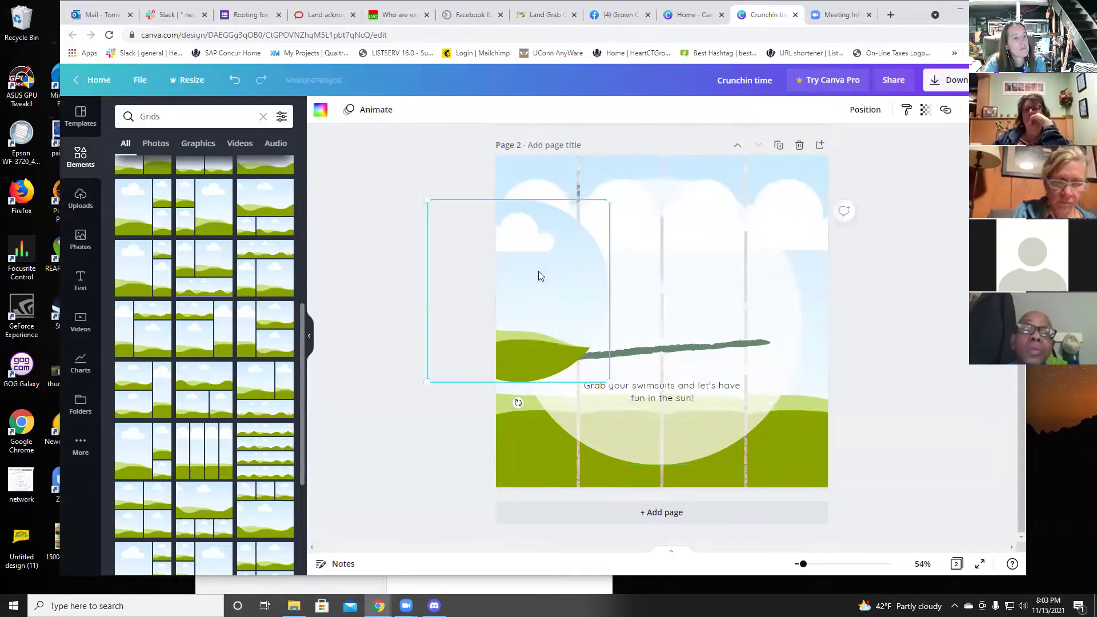
key(Delete)
Step: Fill the grid's first column with the orange-jacket map photo and its fourth column with the building facade photo
click(81, 239)
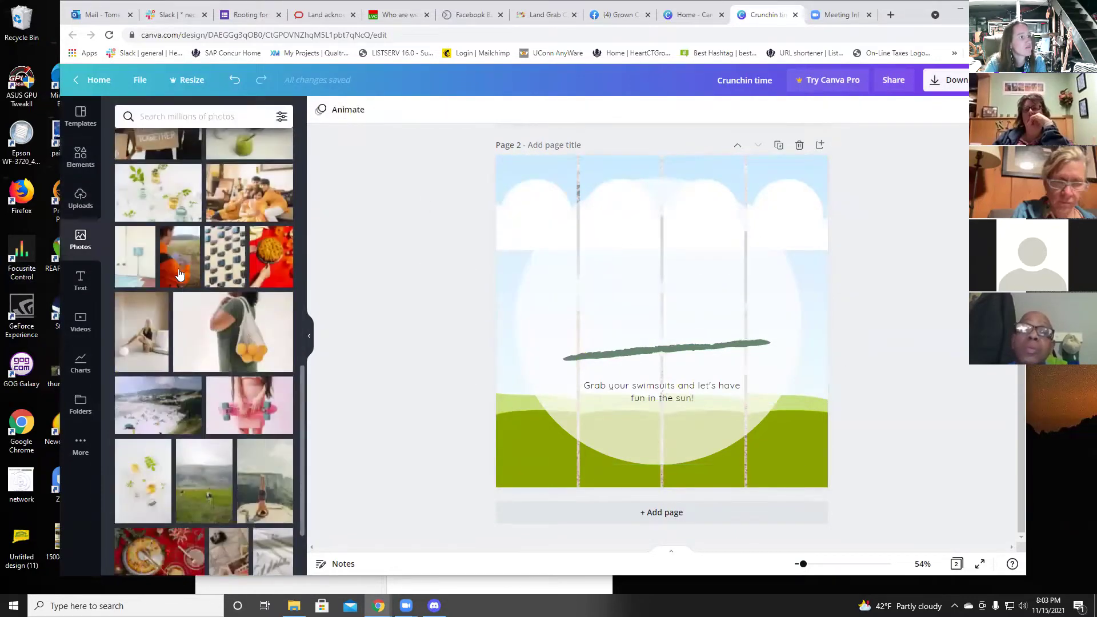
drag(180, 257, 514, 274)
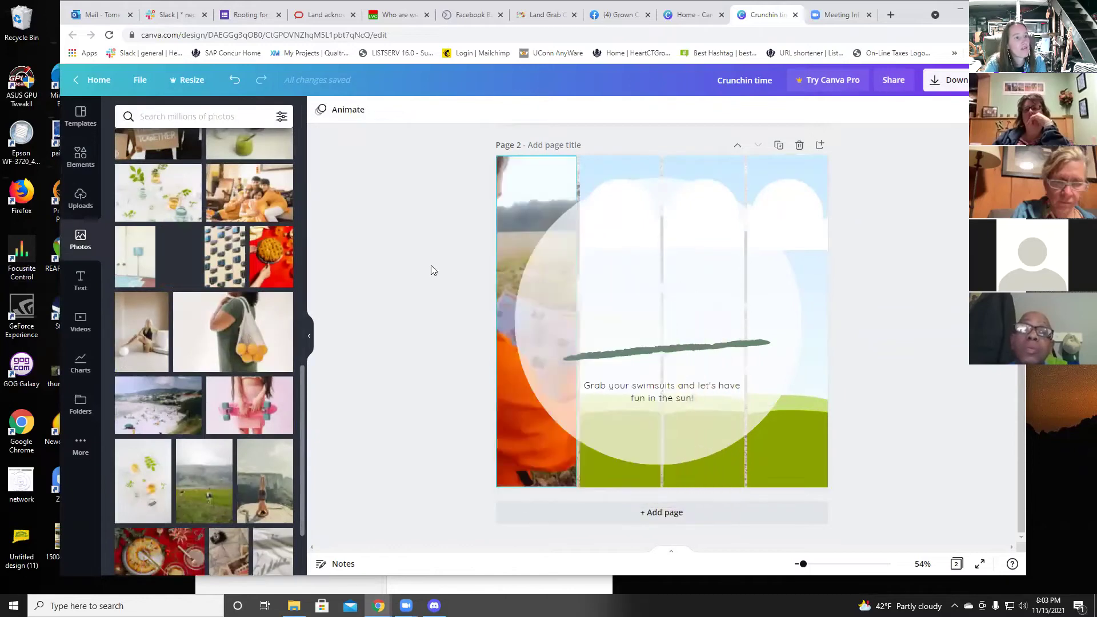
drag(212, 267, 794, 229)
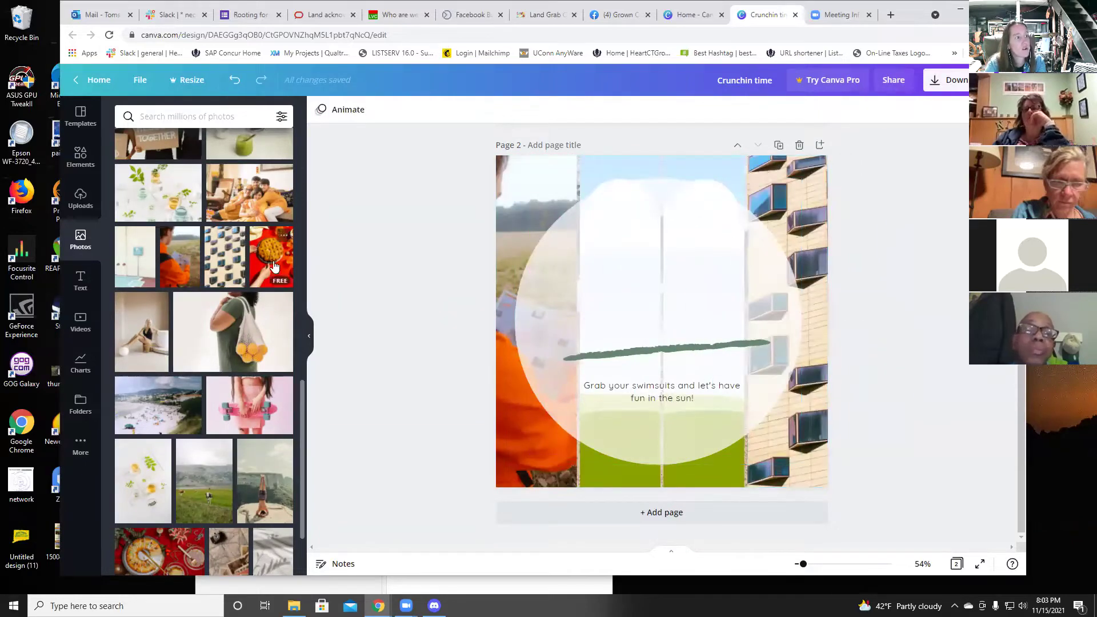
drag(271, 254, 604, 304)
drag(629, 233, 699, 281)
key(Delete)
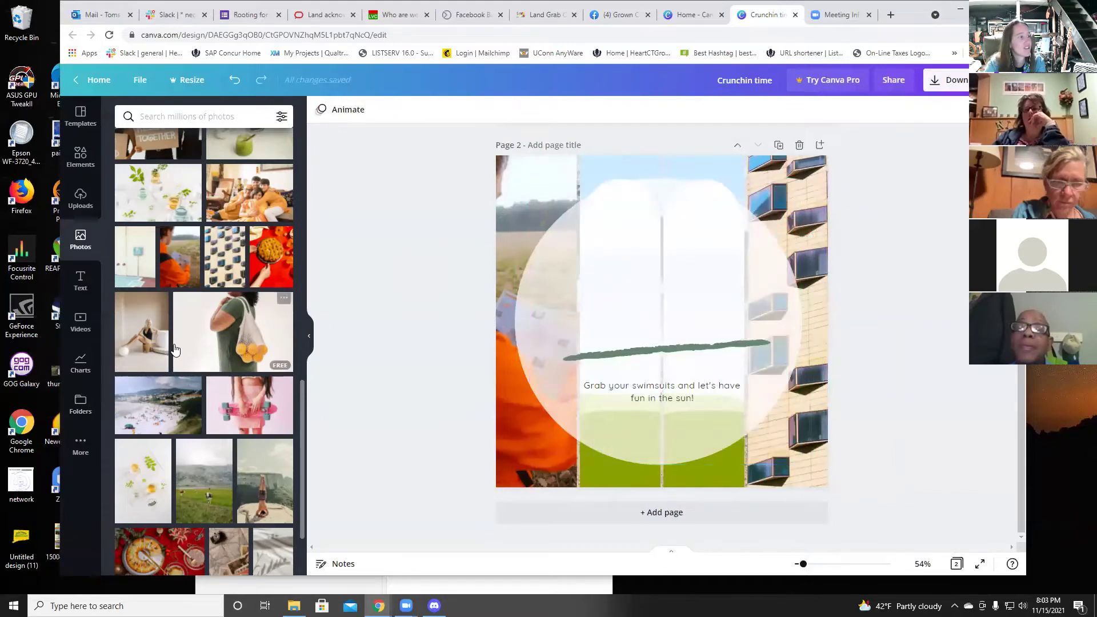
drag(266, 489, 59, 353)
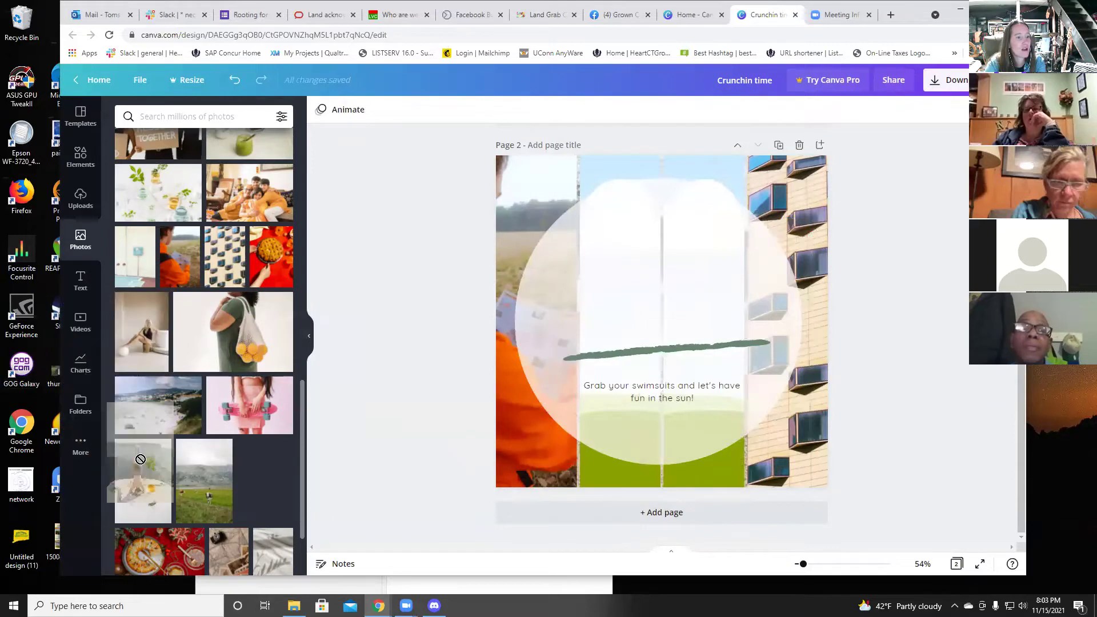
Step: Delete the white circle, the green brush stroke and the swimsuits tagline covering the grid
click(663, 294)
key(Delete)
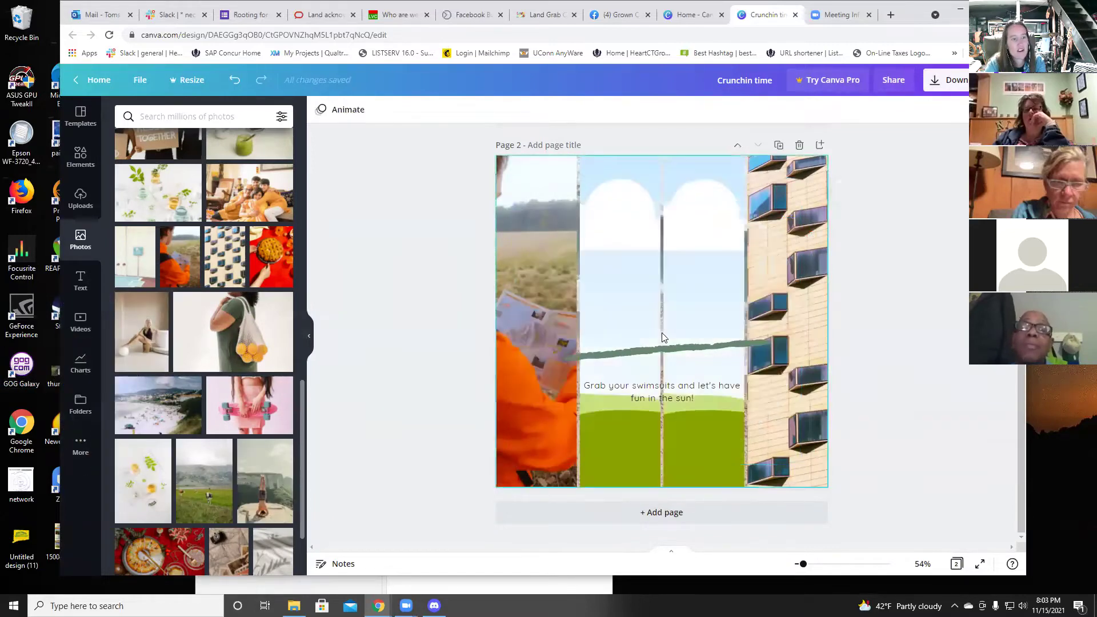
click(664, 349)
key(Delete)
click(667, 392)
key(Delete)
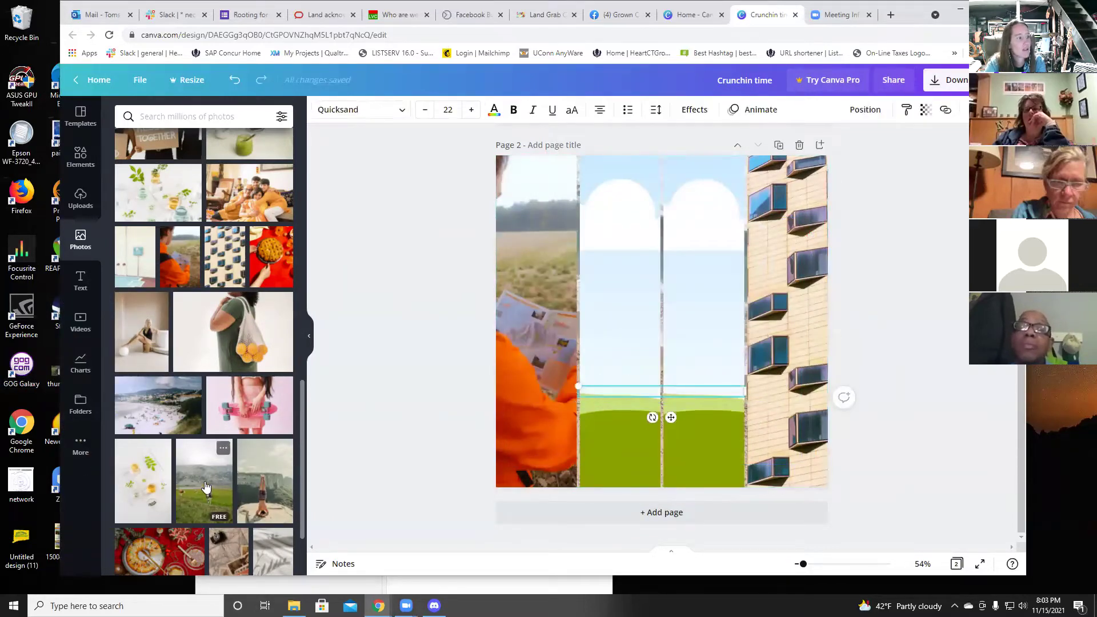
Step: Fill the grid's second column with the cow meadow photo and its third column with the headstand photo
drag(204, 480, 620, 320)
drag(246, 480, 697, 329)
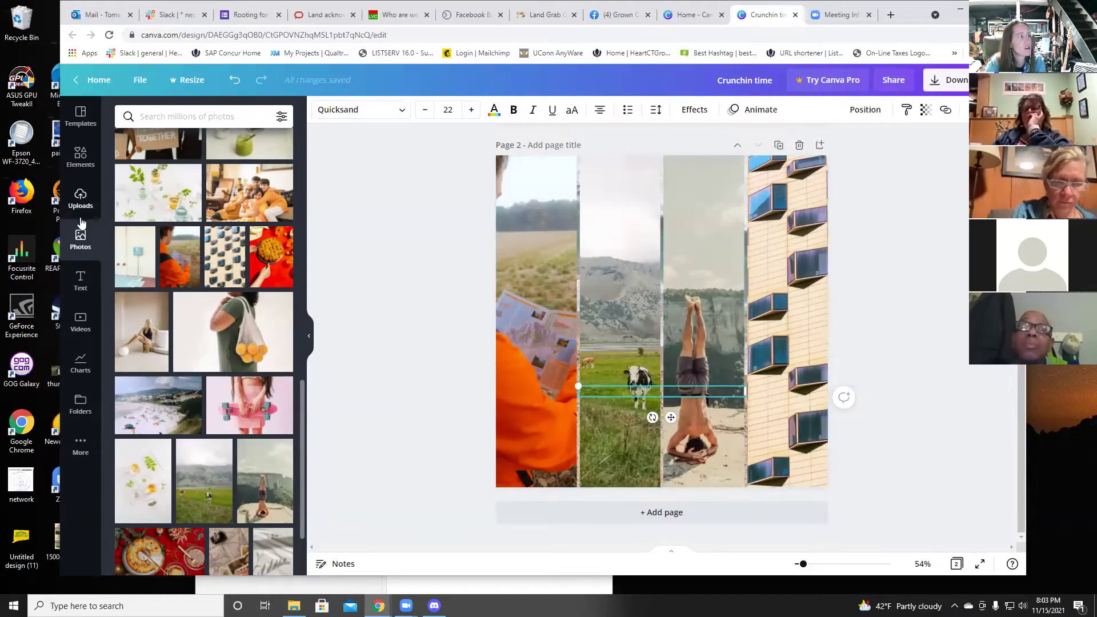
click(80, 155)
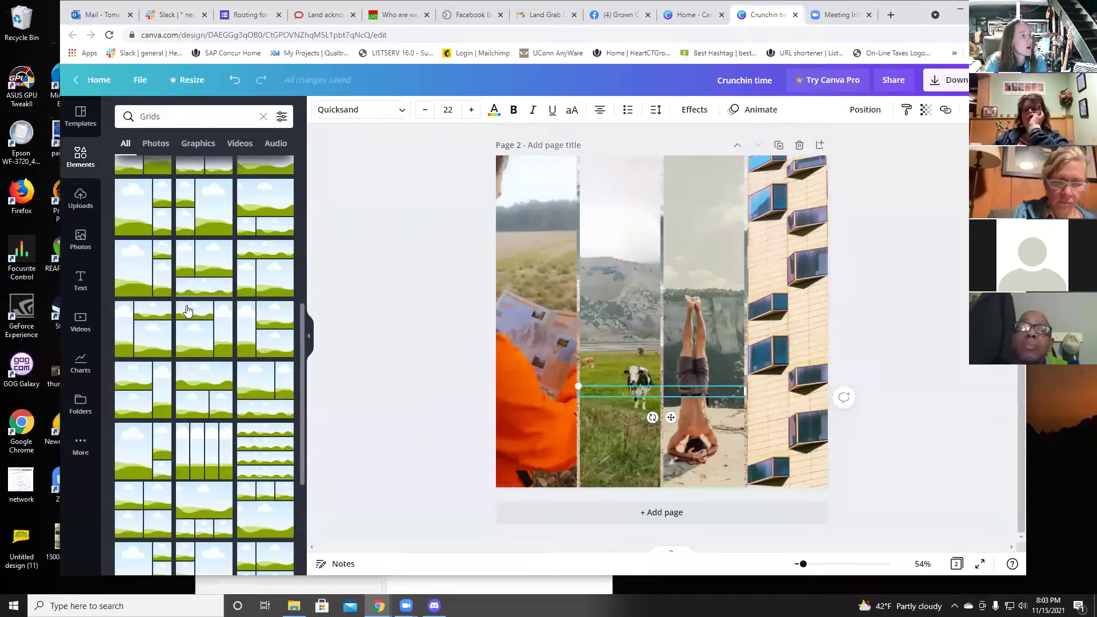
Step: Browse the element categories down to audio, charts, frames and grids, and look over the text font combinations
click(85, 160)
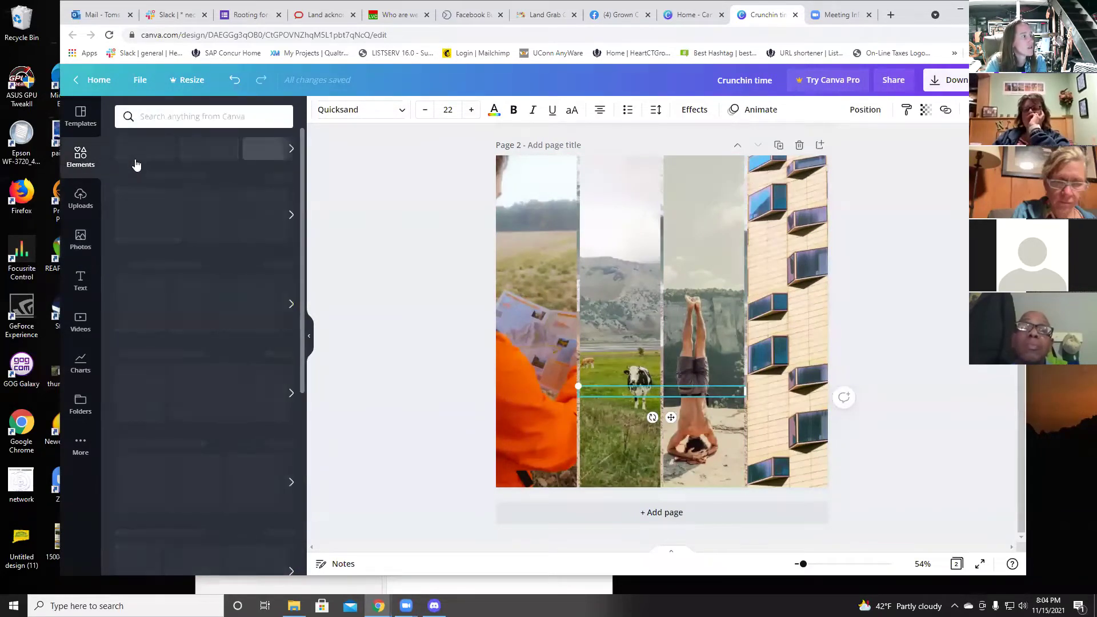
scroll(173, 254, down, 6)
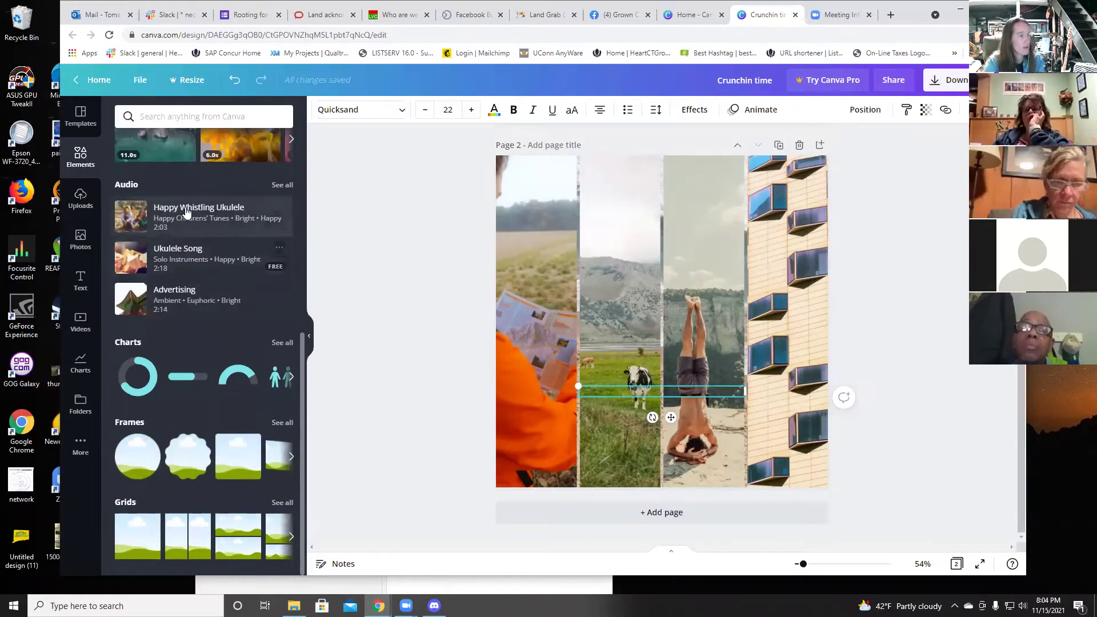
click(81, 280)
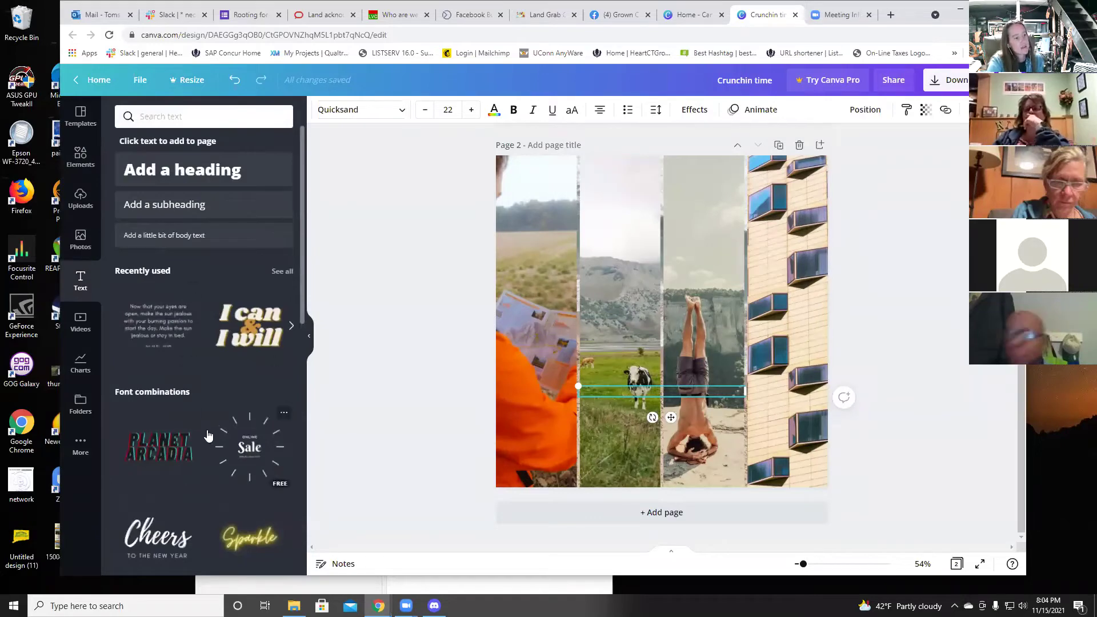
scroll(206, 430, down, 5)
scroll(204, 417, up, 5)
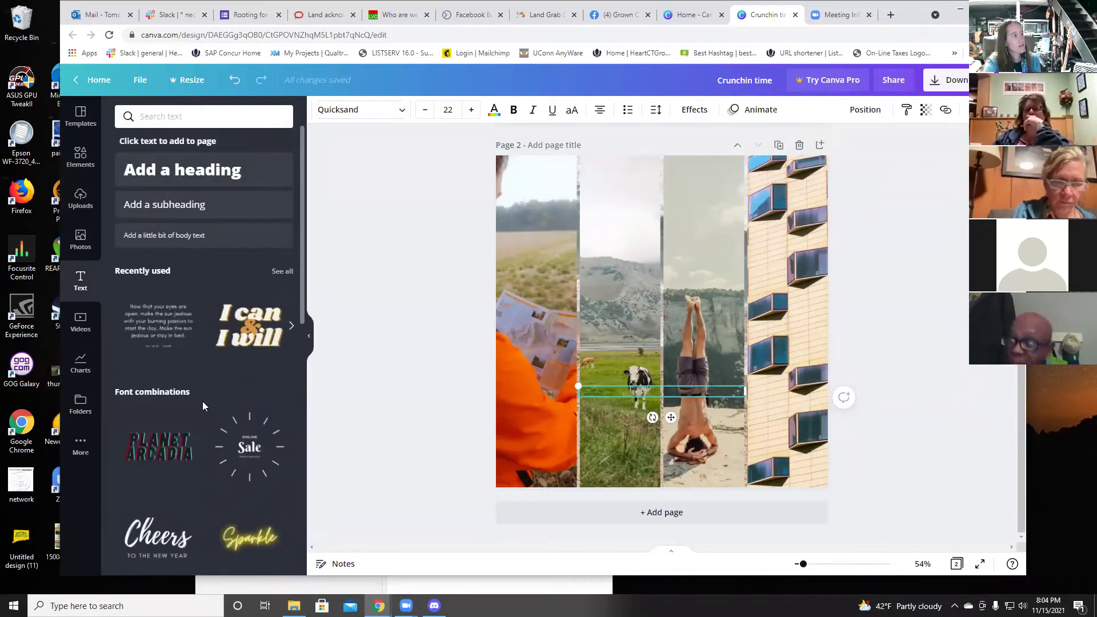
Step: Delete page 2 with the photo grid, reload the design and add a new blank page
click(80, 117)
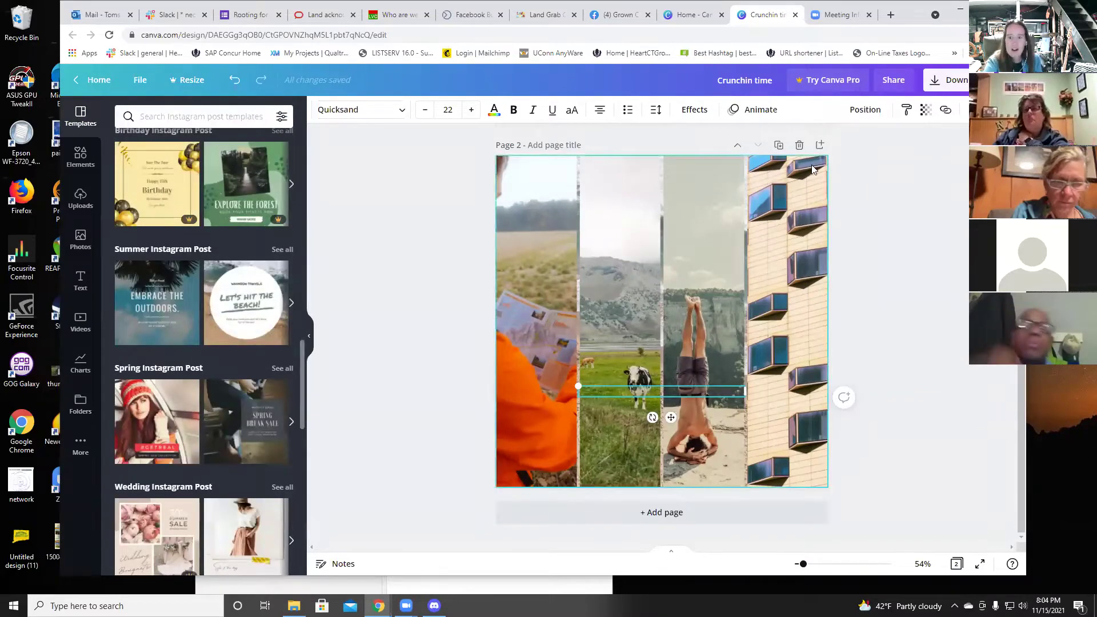
click(799, 145)
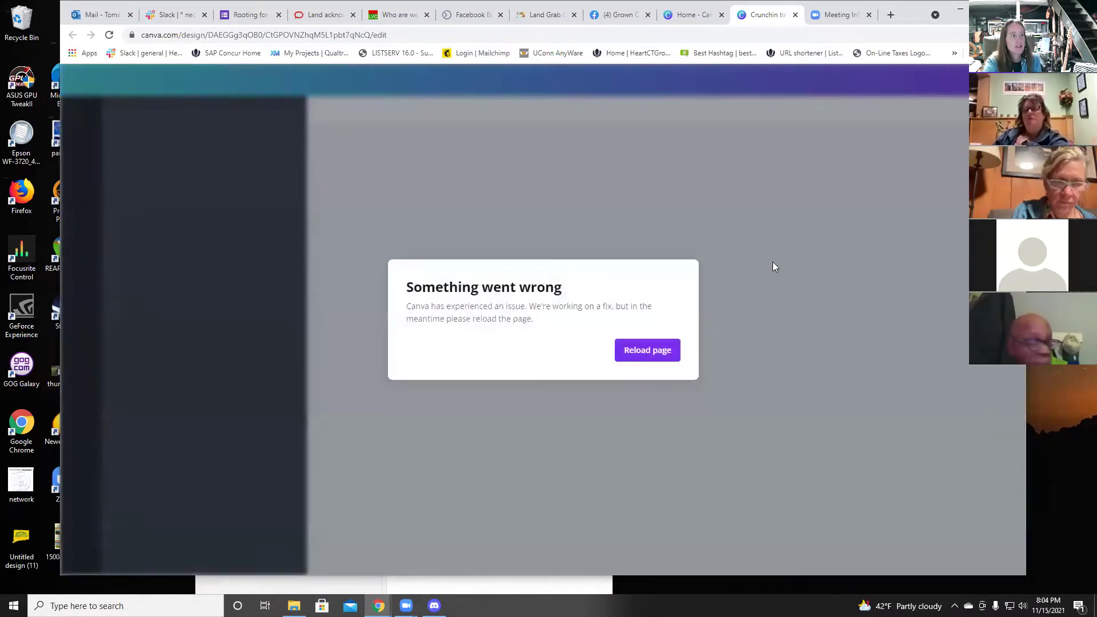
click(109, 35)
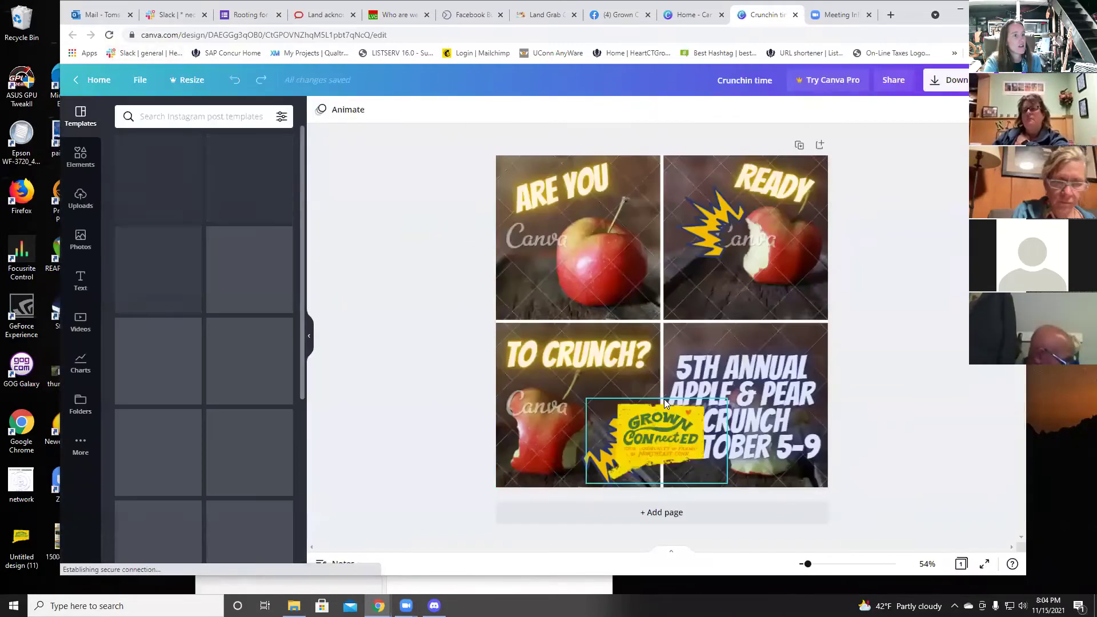
click(688, 517)
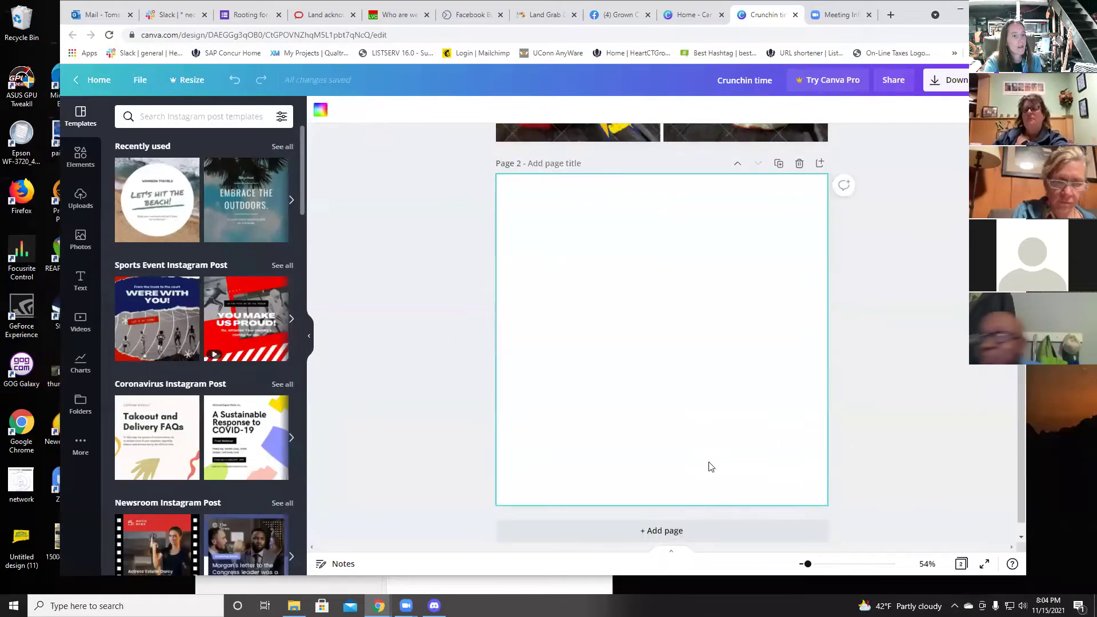
Step: Move the yellow Grown Connected logo from page 1 onto the upper part of blank page 2
scroll(569, 225, up, 3)
drag(667, 251, 714, 429)
scroll(714, 430, down, 3)
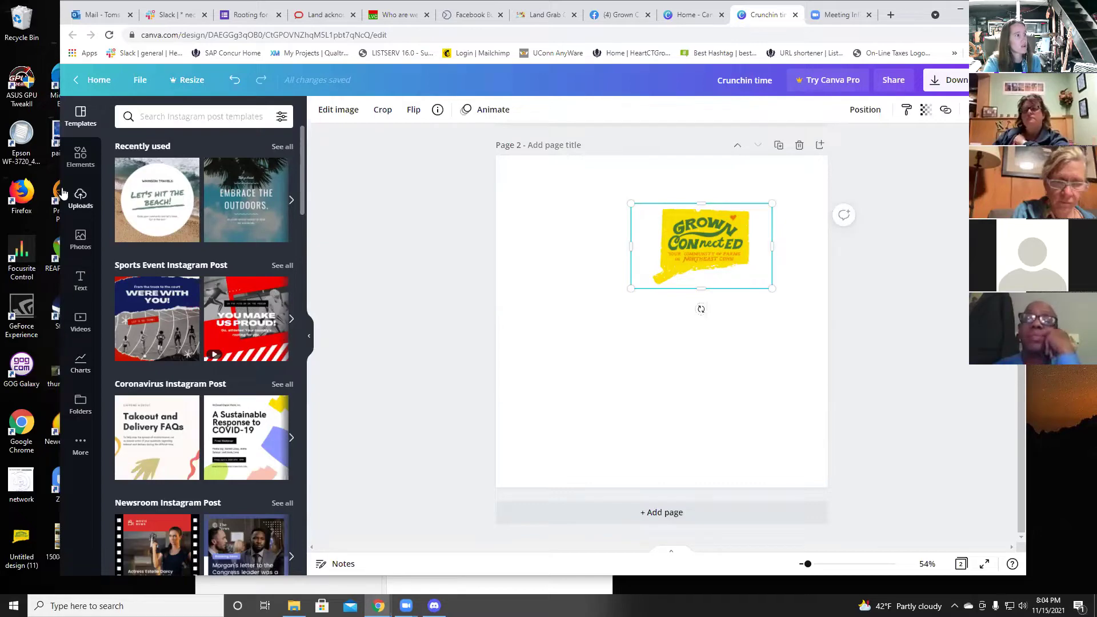
Step: Upload "website images (8)" from the Downloads folder, try it on page 2 and delete it from the page
click(80, 197)
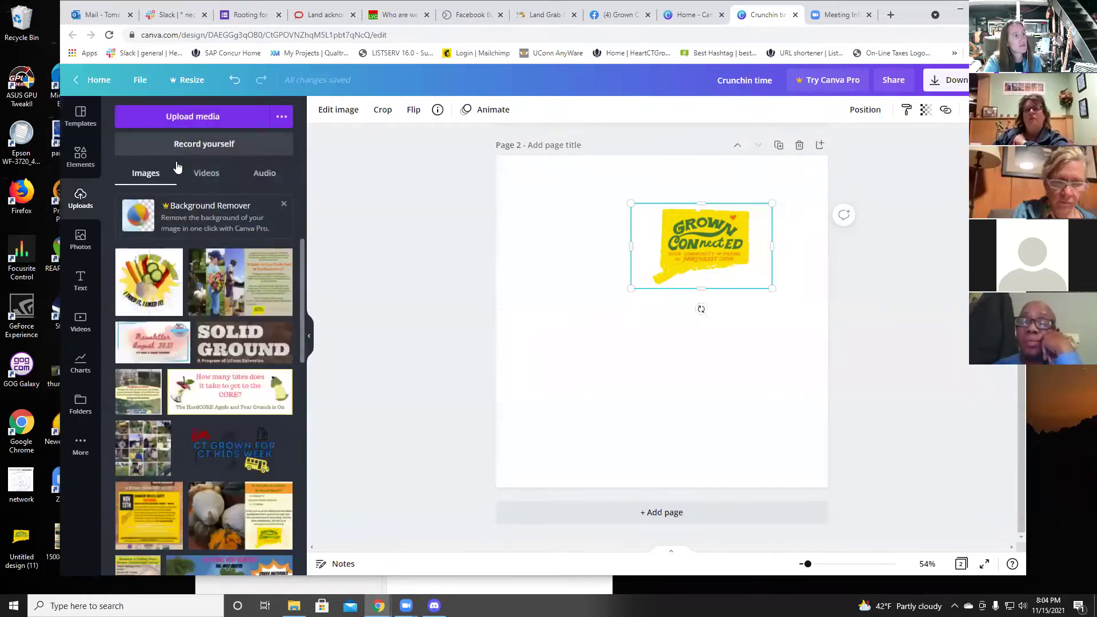
click(202, 120)
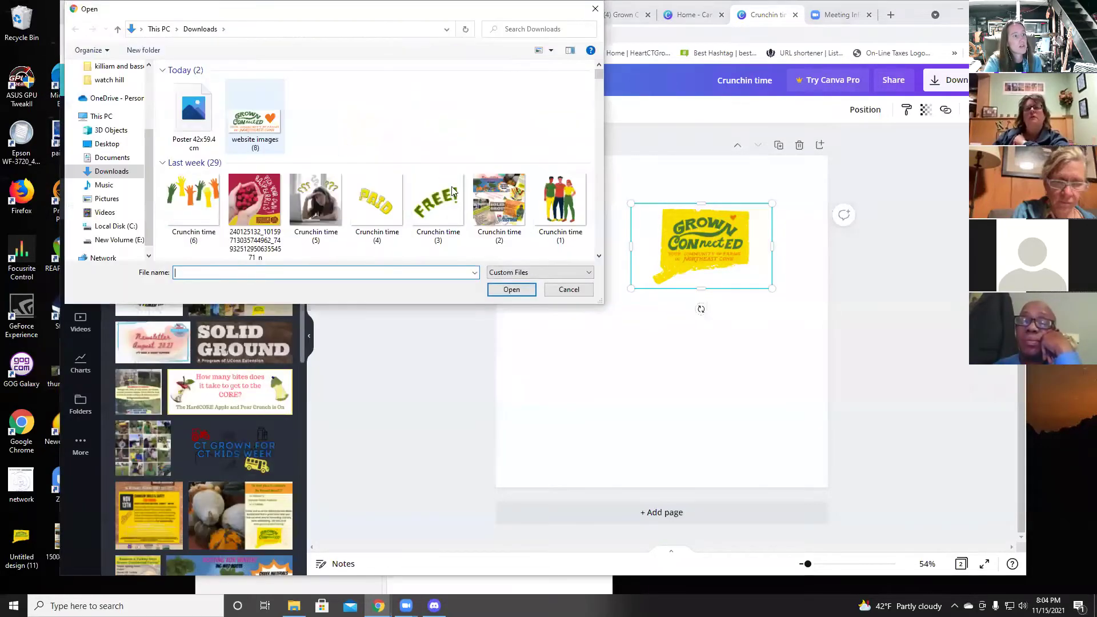
click(246, 132)
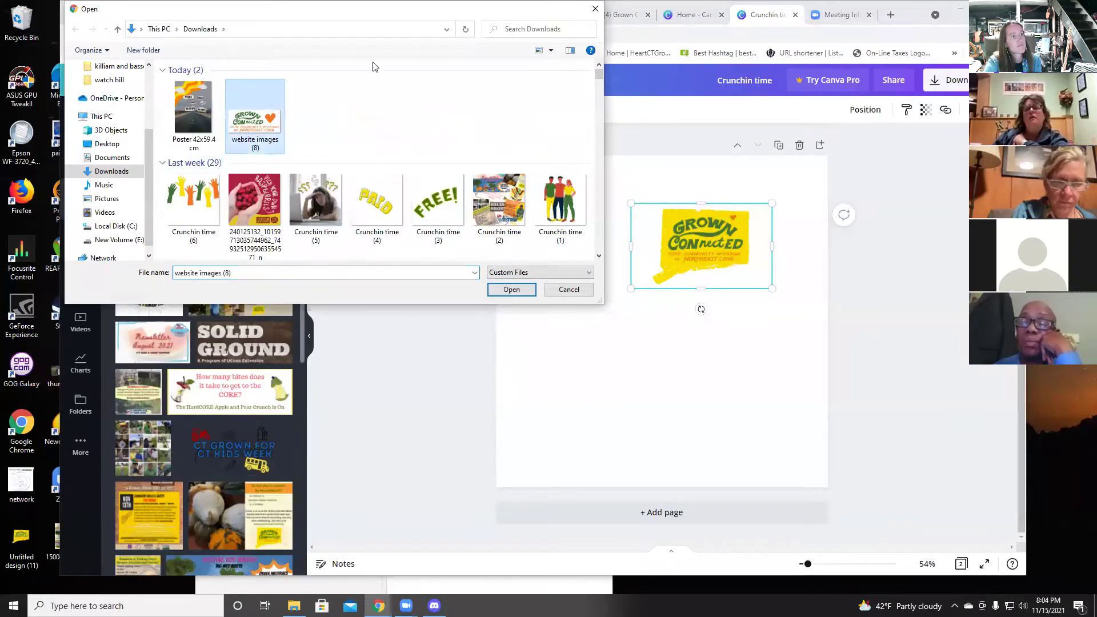
click(511, 290)
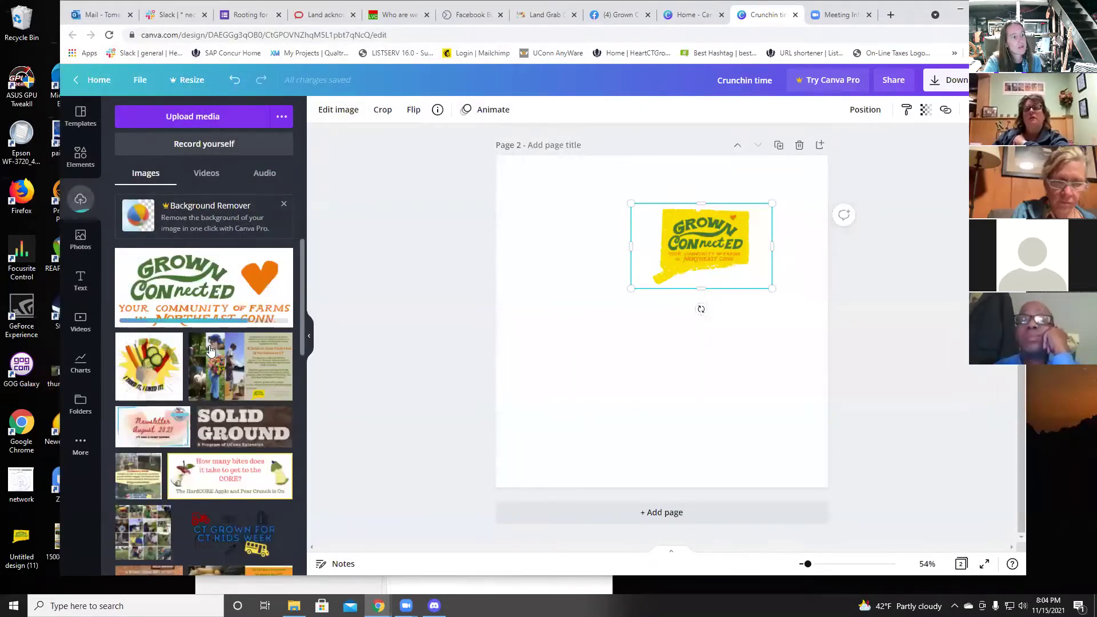
click(243, 283)
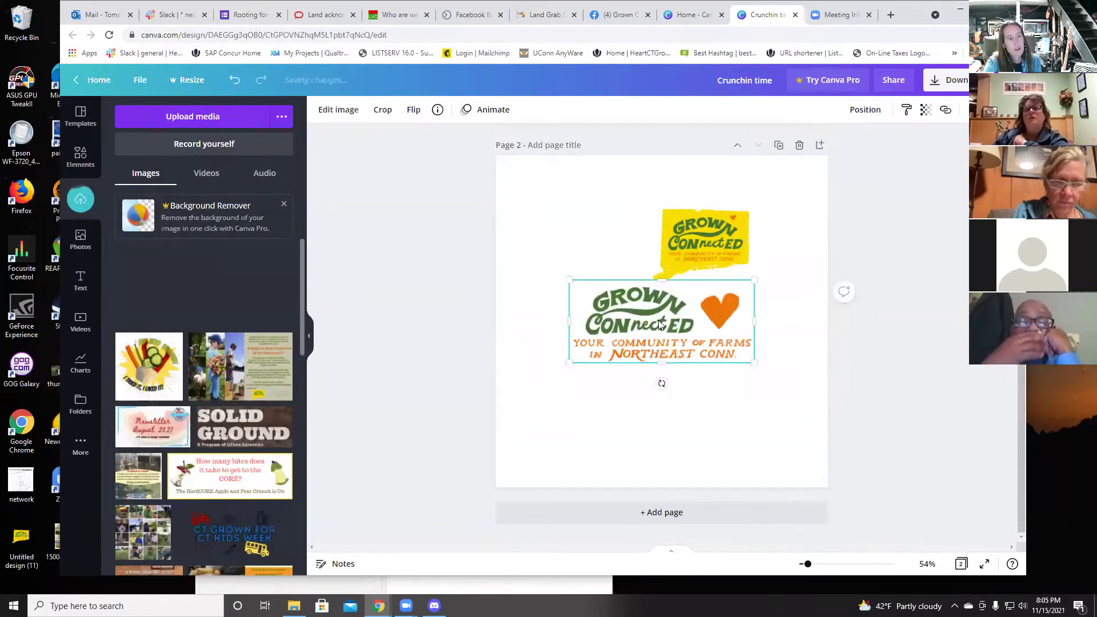
key(Delete)
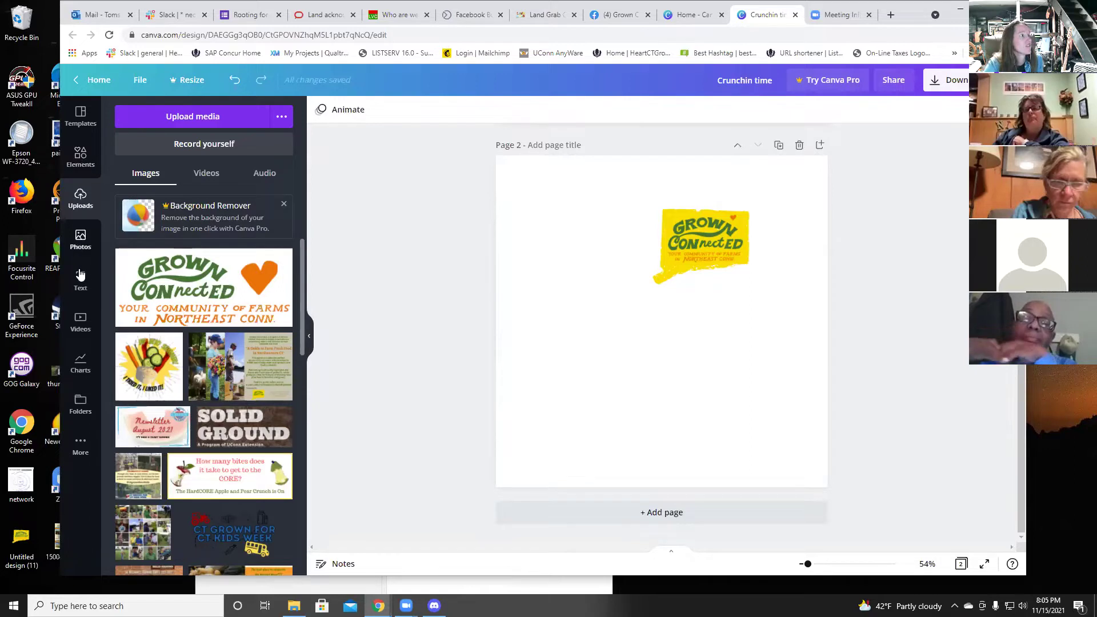
Step: Add the "I can & I will" text combination to page 2 and move the logo above it to the page's upper-right area
click(81, 278)
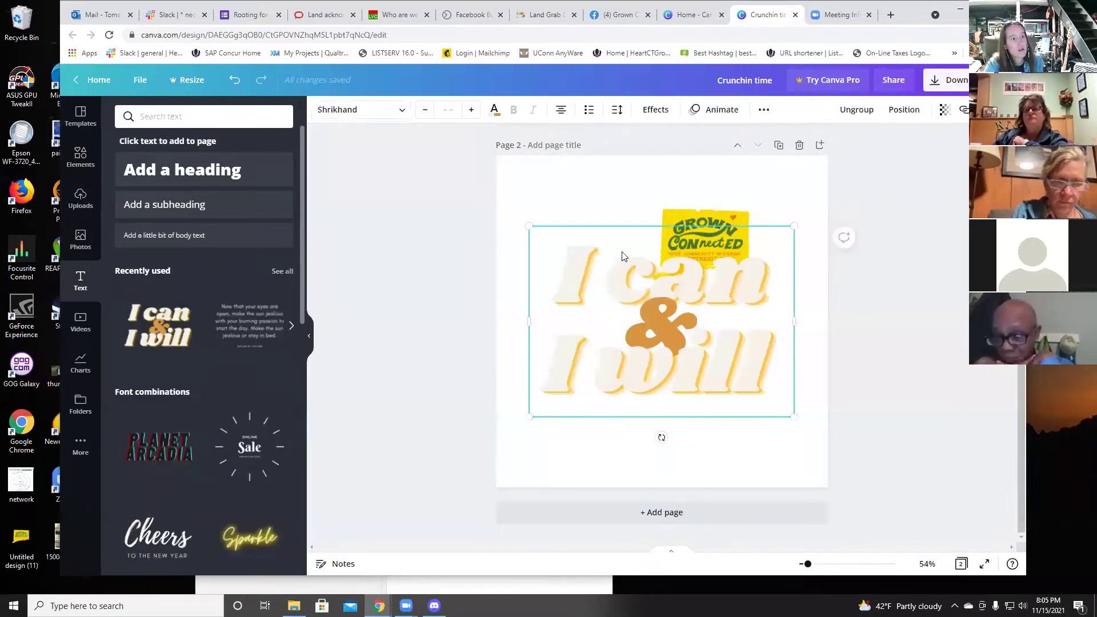
click(628, 267)
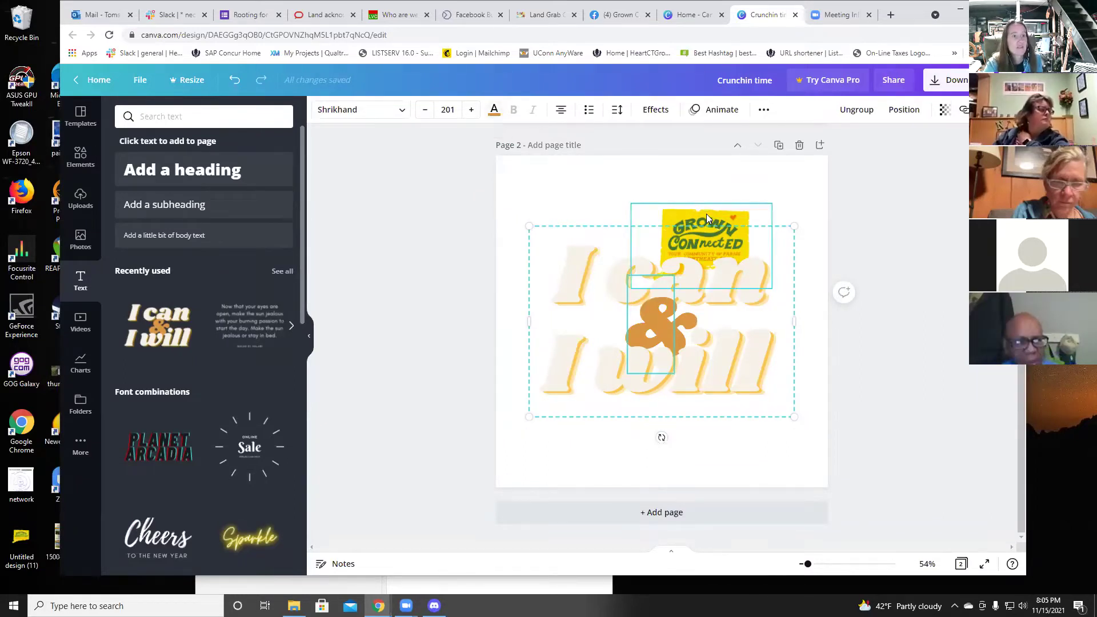
drag(706, 214, 743, 175)
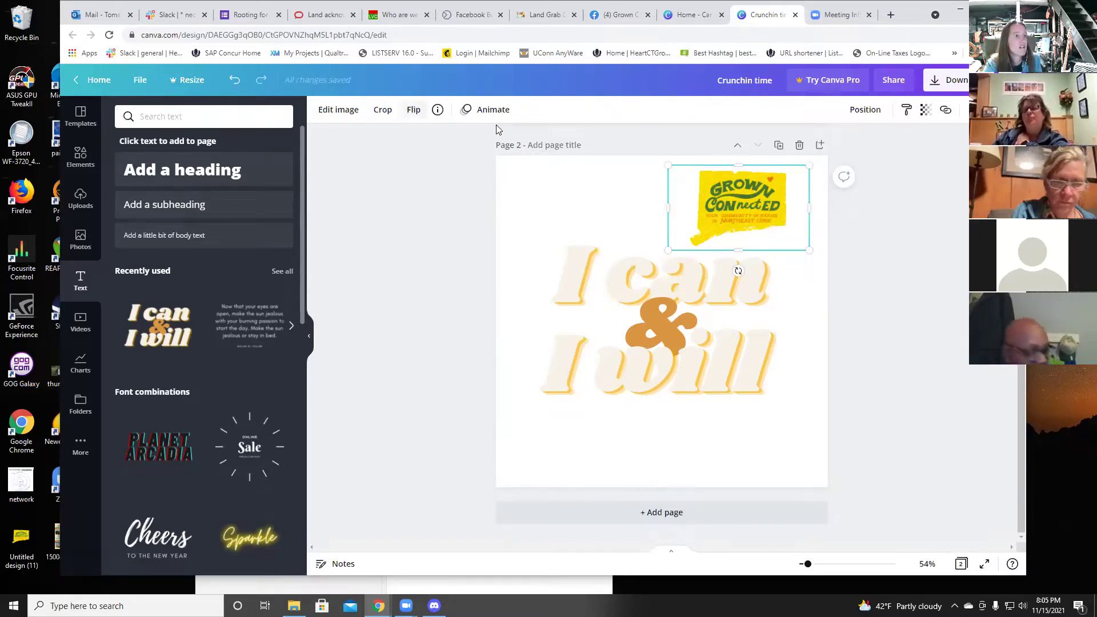
Step: Recolor the "I will" line with the yellow from the Grown Connected logo's photo colors
click(655, 308)
click(494, 111)
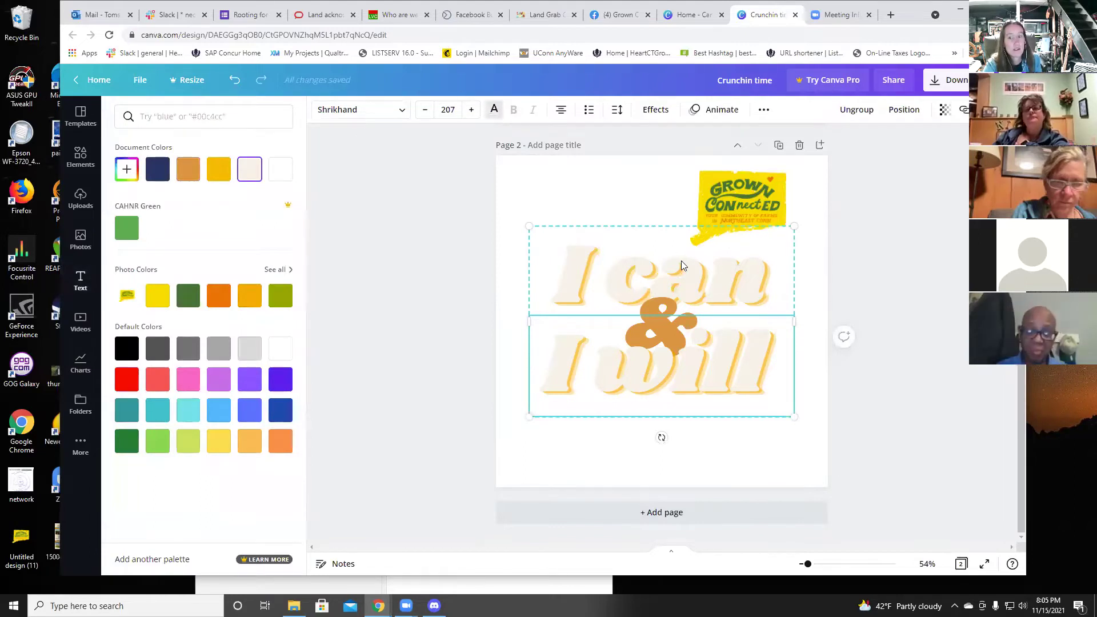
click(275, 270)
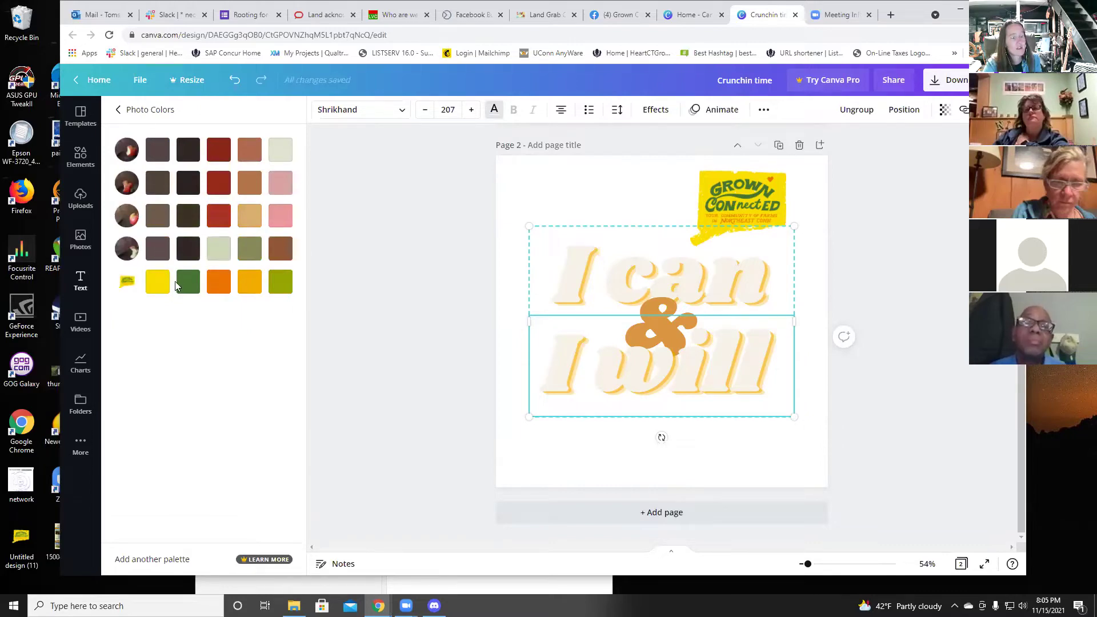
scroll(331, 318, up, 6)
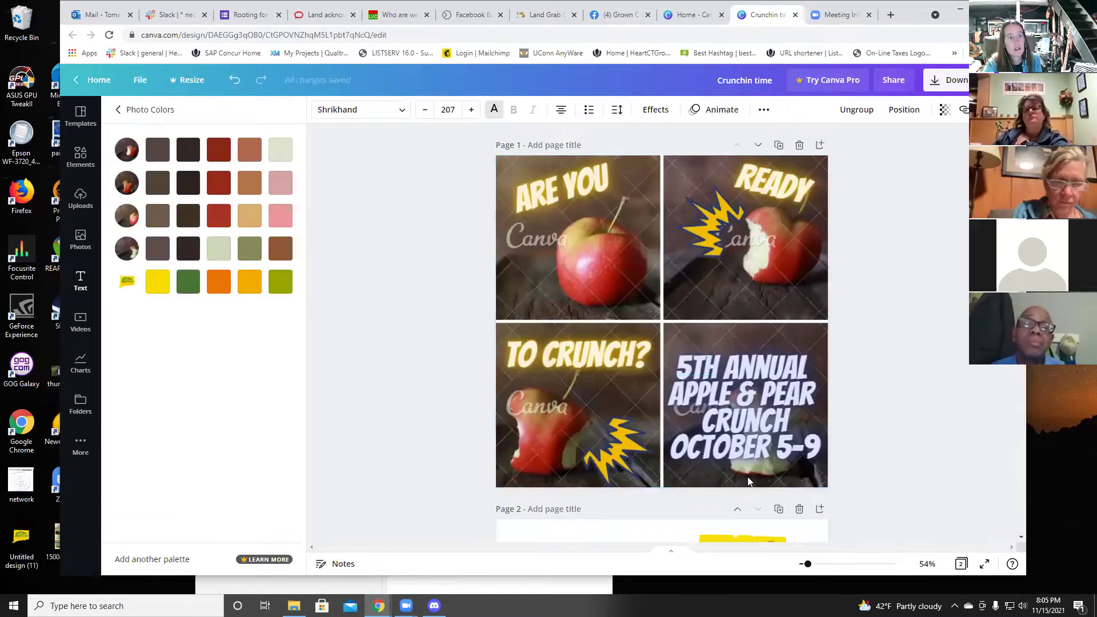
scroll(628, 320, down, 6)
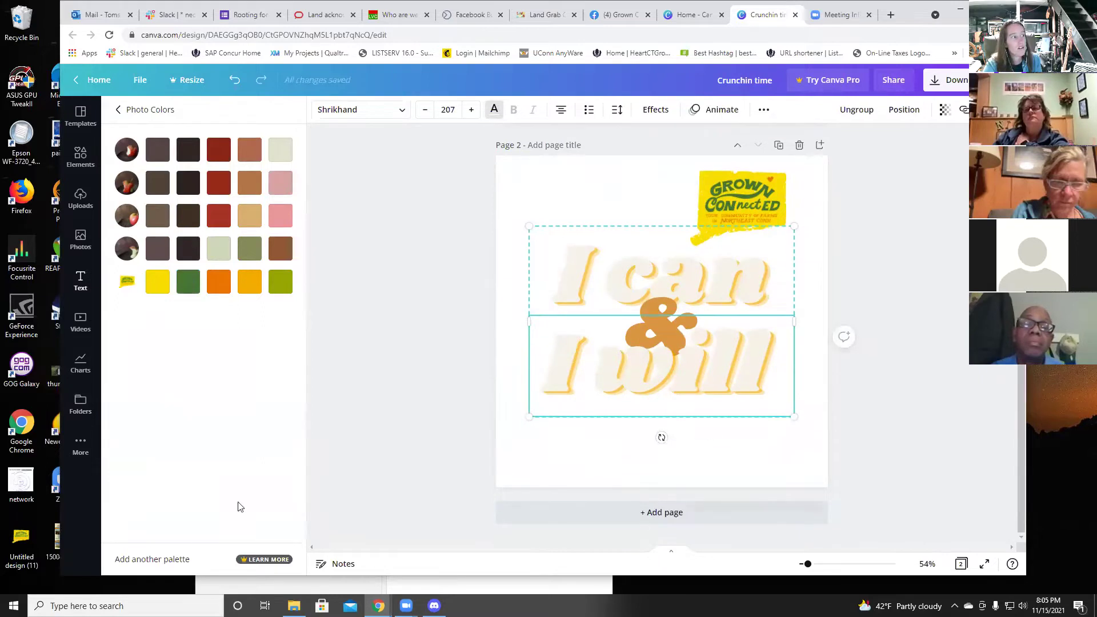
click(152, 284)
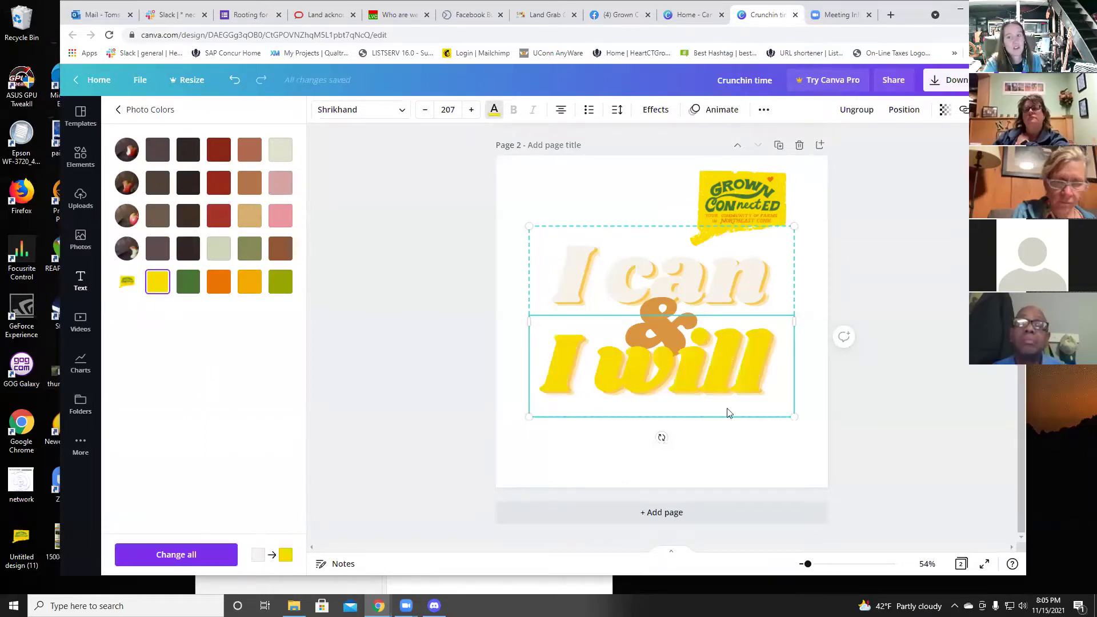
click(118, 111)
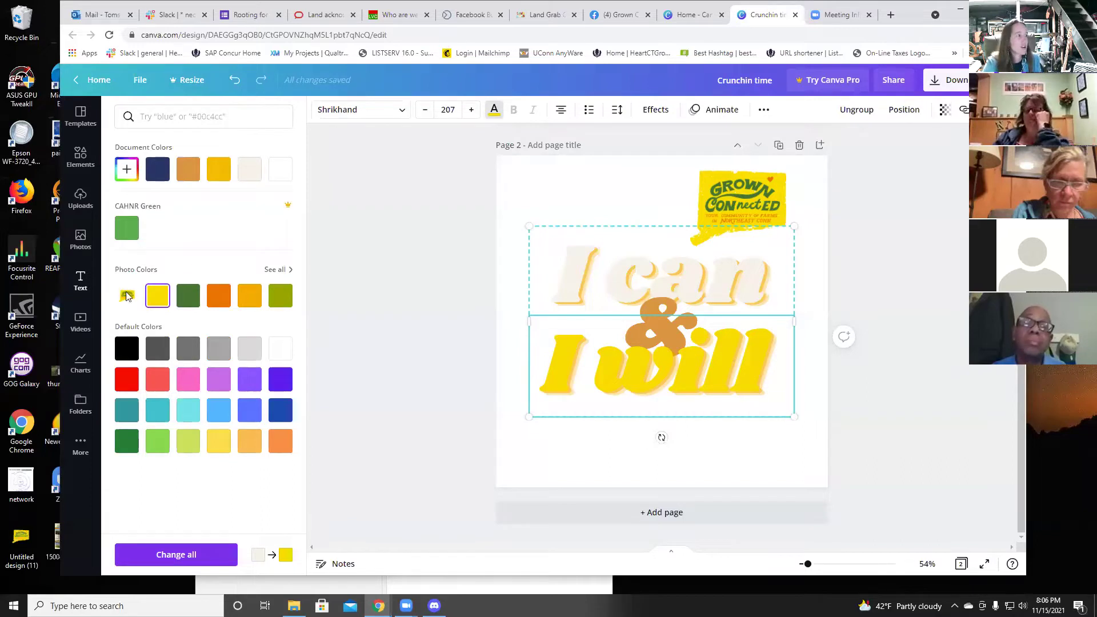
Step: Delete the "I can & I will" text from page 2, including its leftover ampersand
click(606, 240)
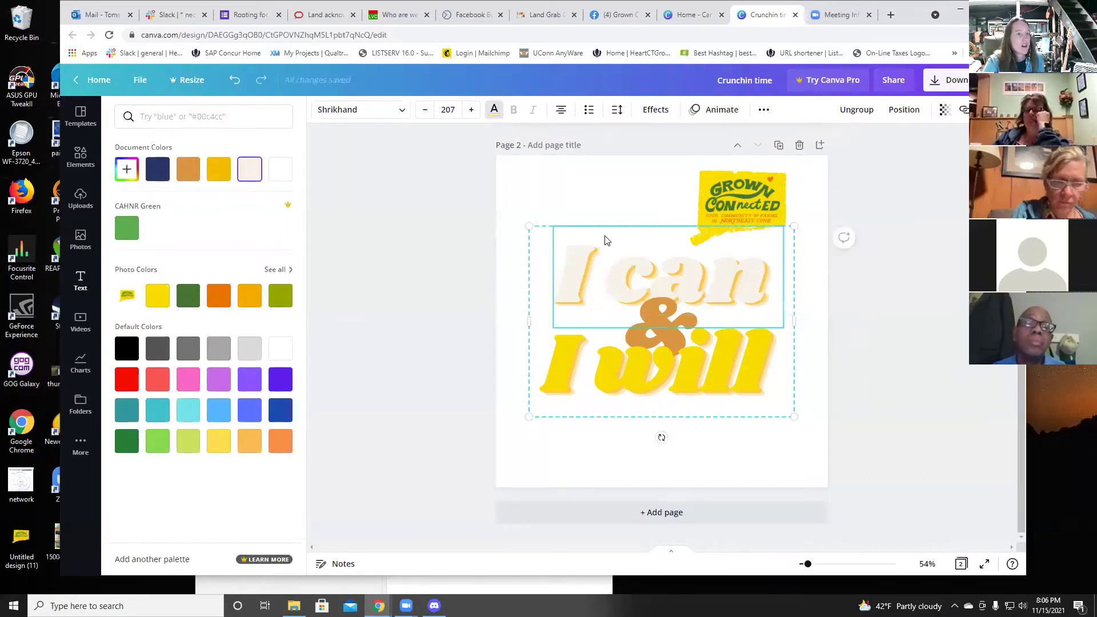
key(Delete)
key(Delete)
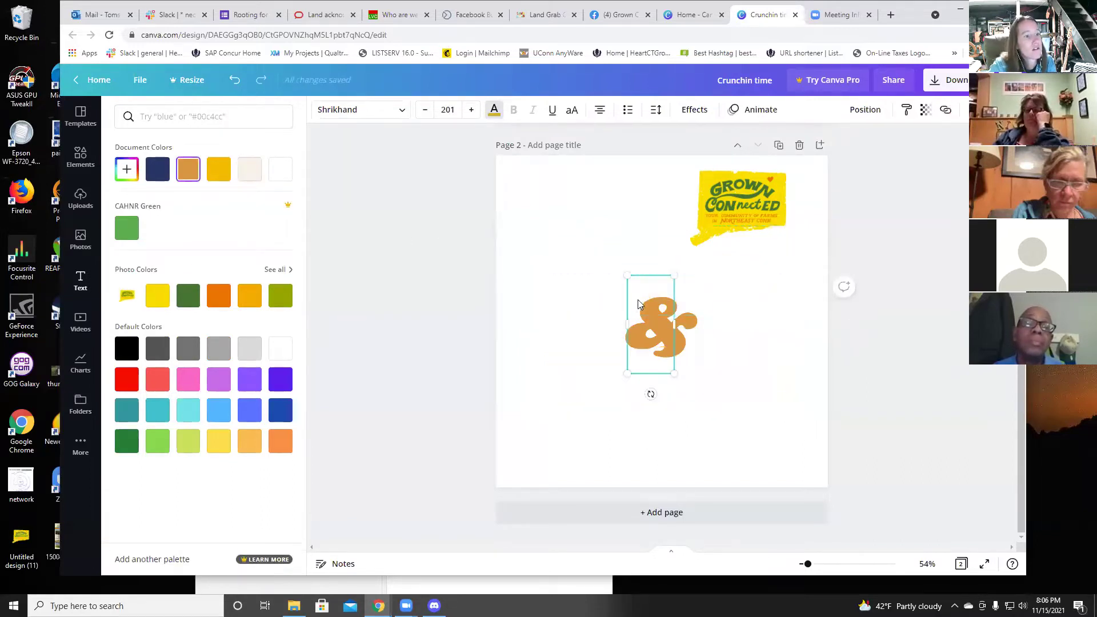
drag(655, 364, 666, 345)
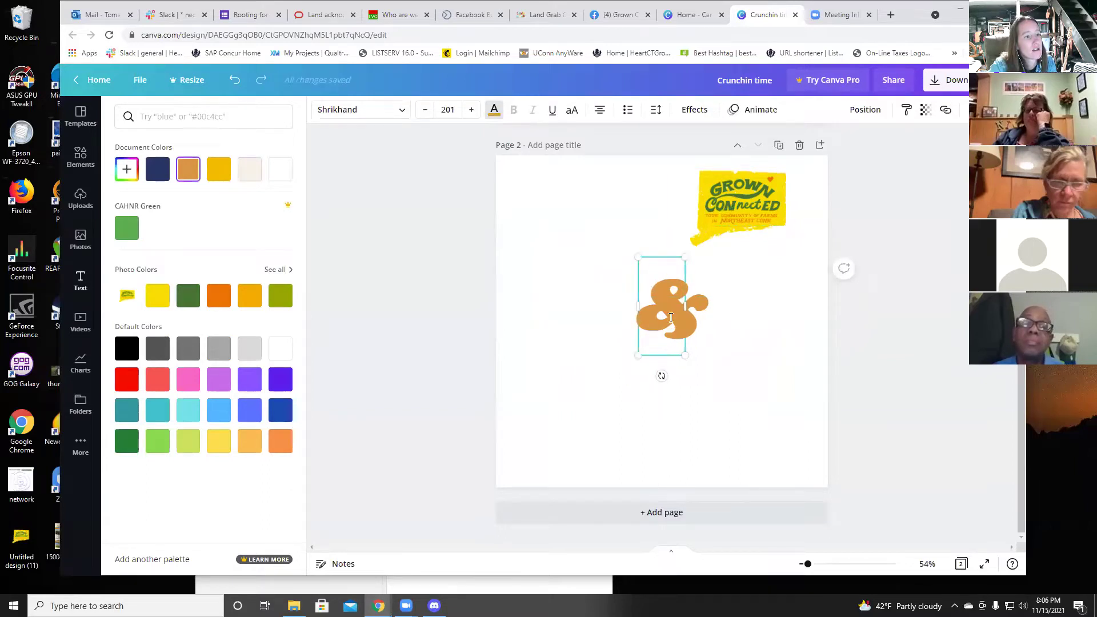
key(BackSpace)
click(660, 259)
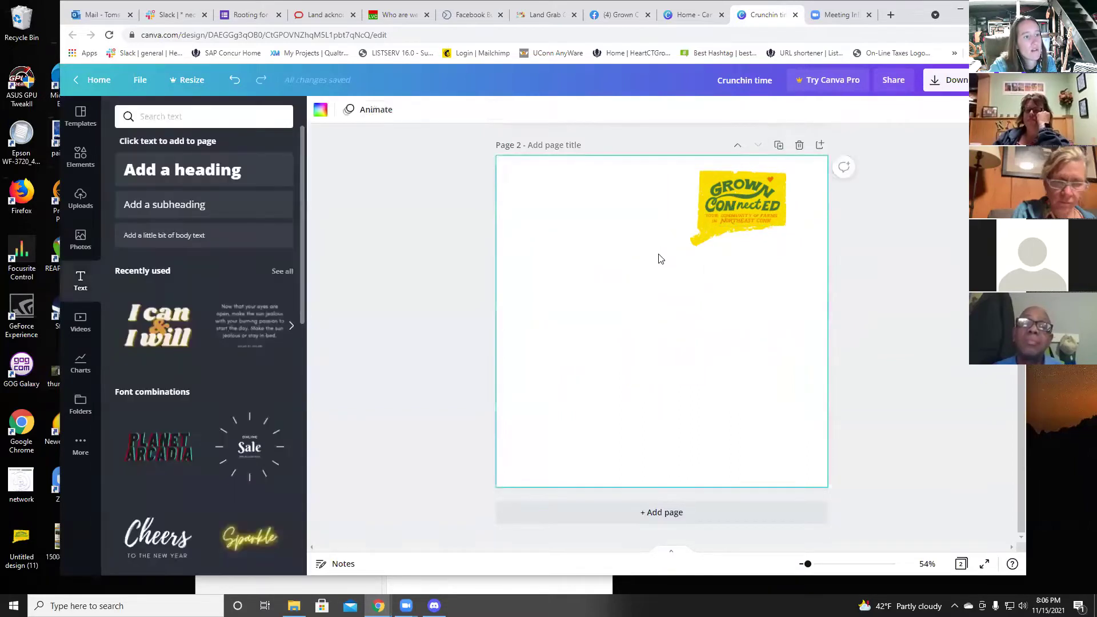
Step: Search the Instagram post templates for "sale"
click(79, 117)
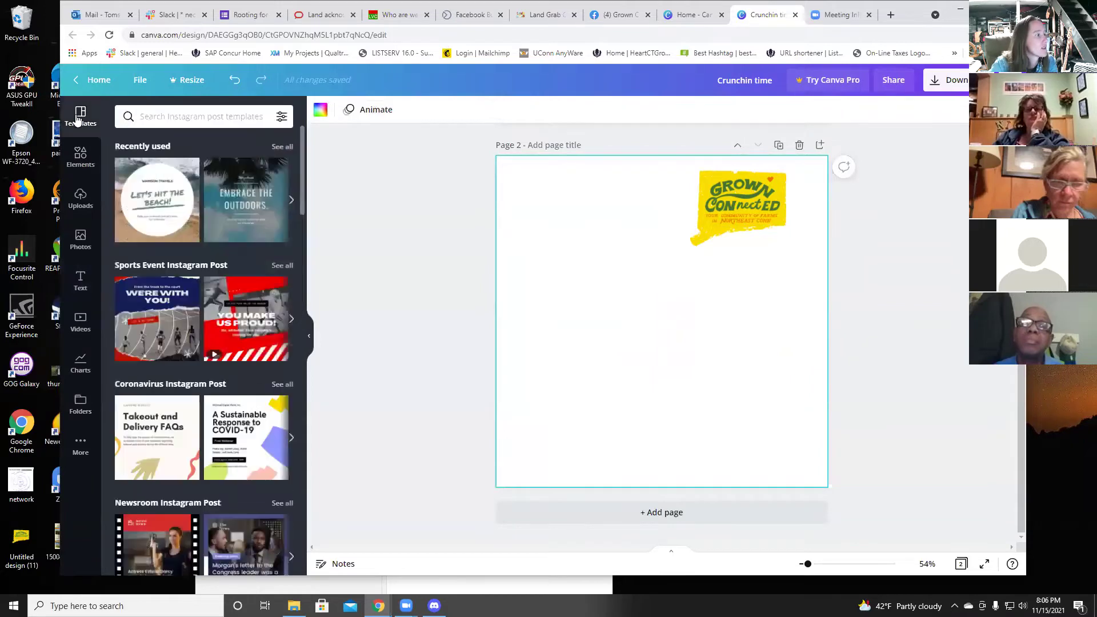
click(190, 116)
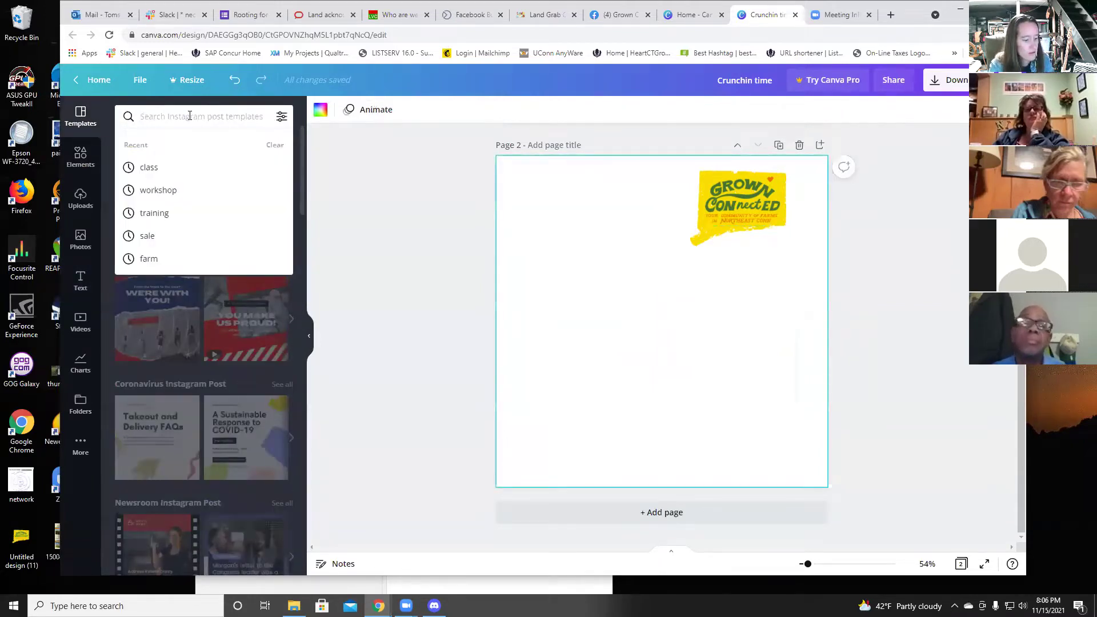
text(fo)
key(BackSpace)
key(BackSpace)
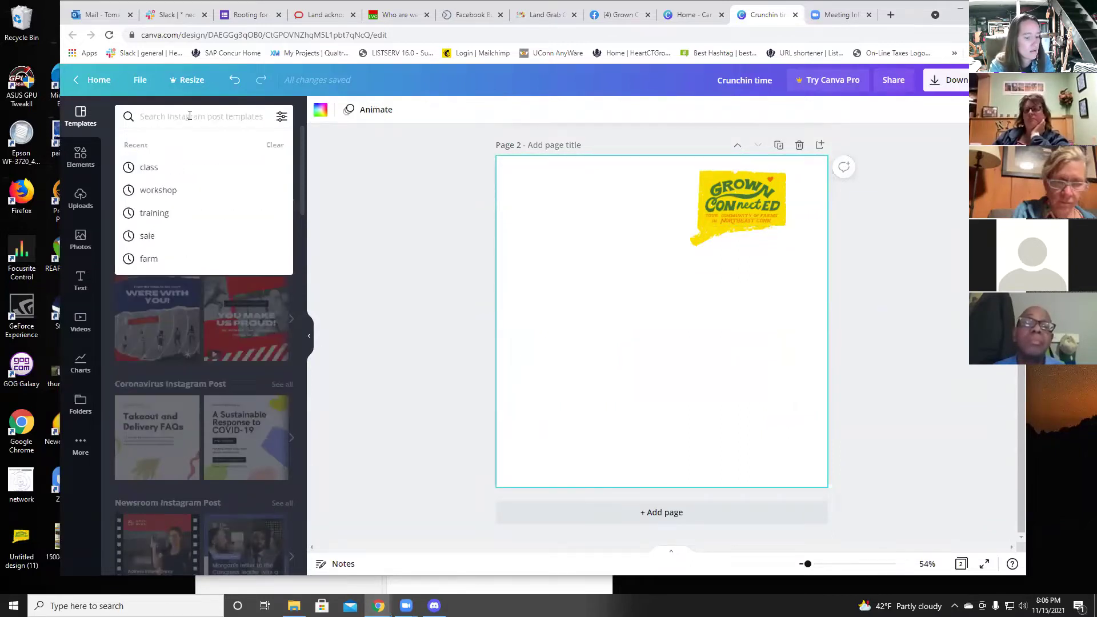
text(sale)
key(Return)
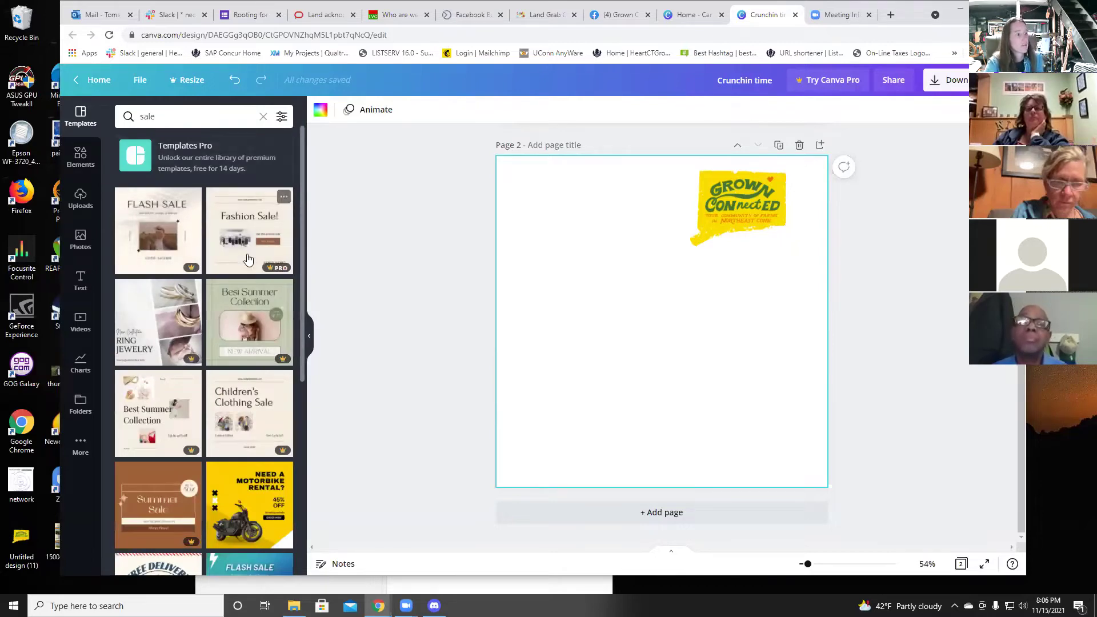
Step: Apply the "Fried Chicken" template with the 35% OFF badge to page 2
scroll(248, 260, down, 5)
scroll(249, 260, down, 5)
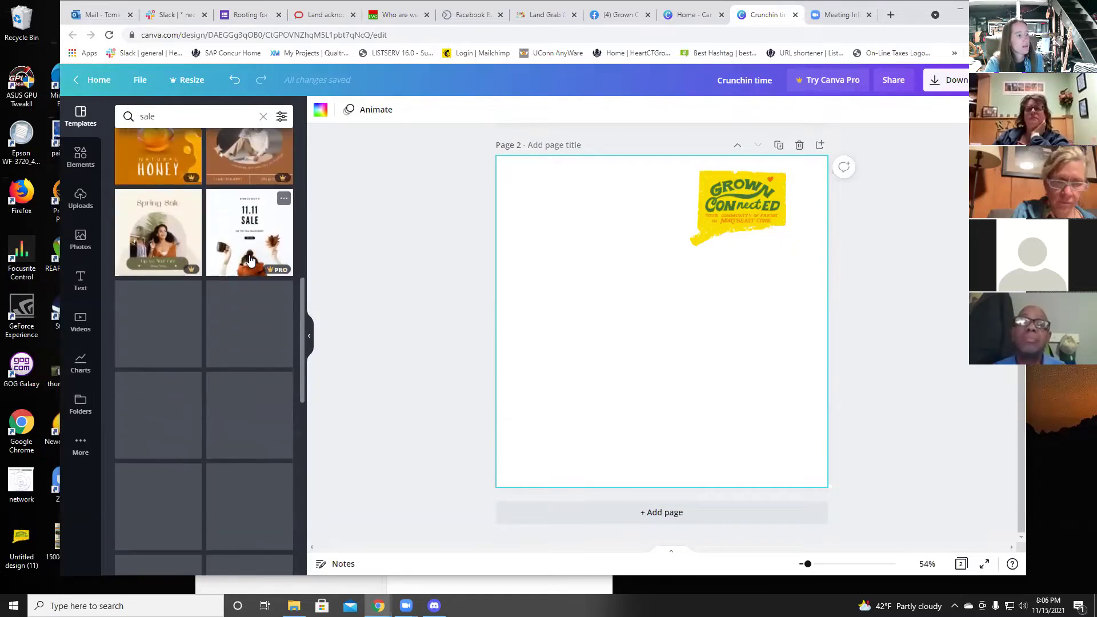
scroll(220, 362, down, 1)
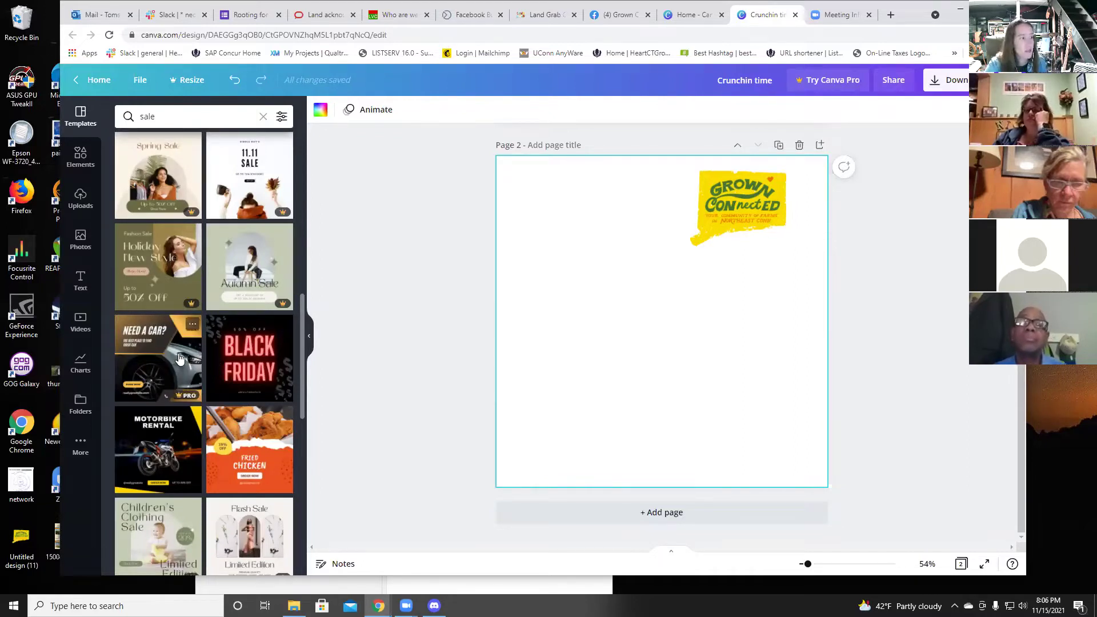
click(243, 445)
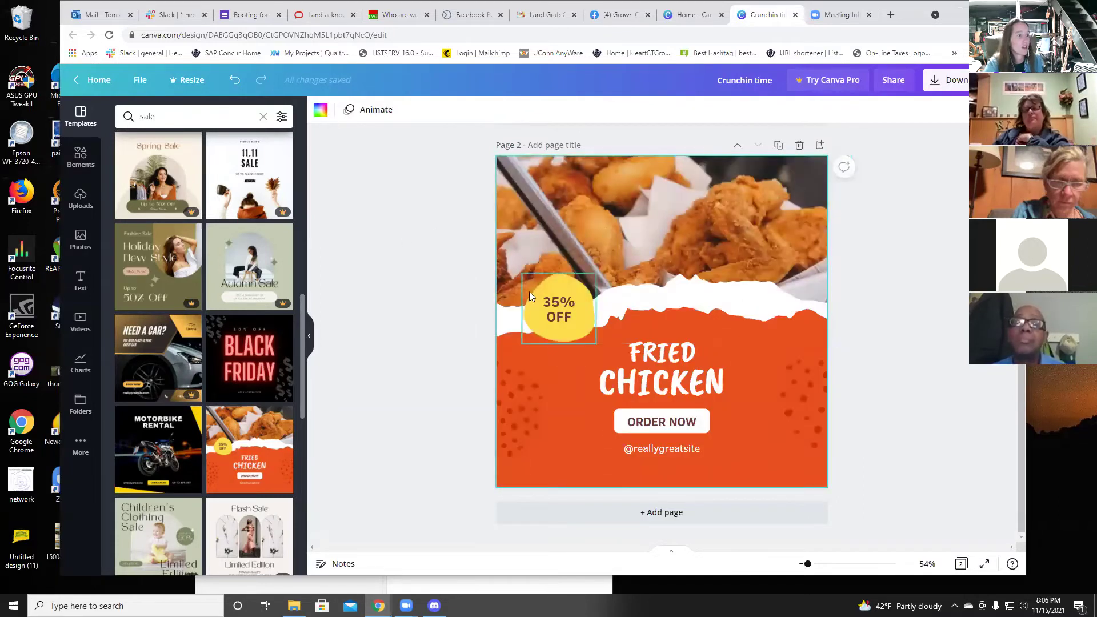
Step: Search the elements for "ground beef" and limit the results to photos
scroll(202, 281, down, 2)
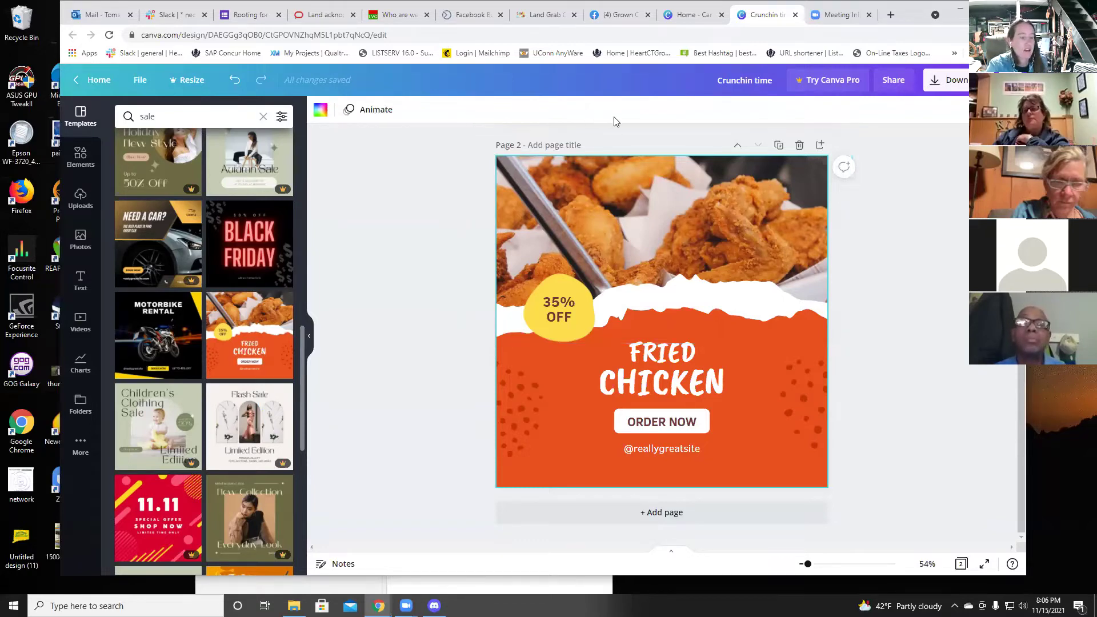
click(766, 232)
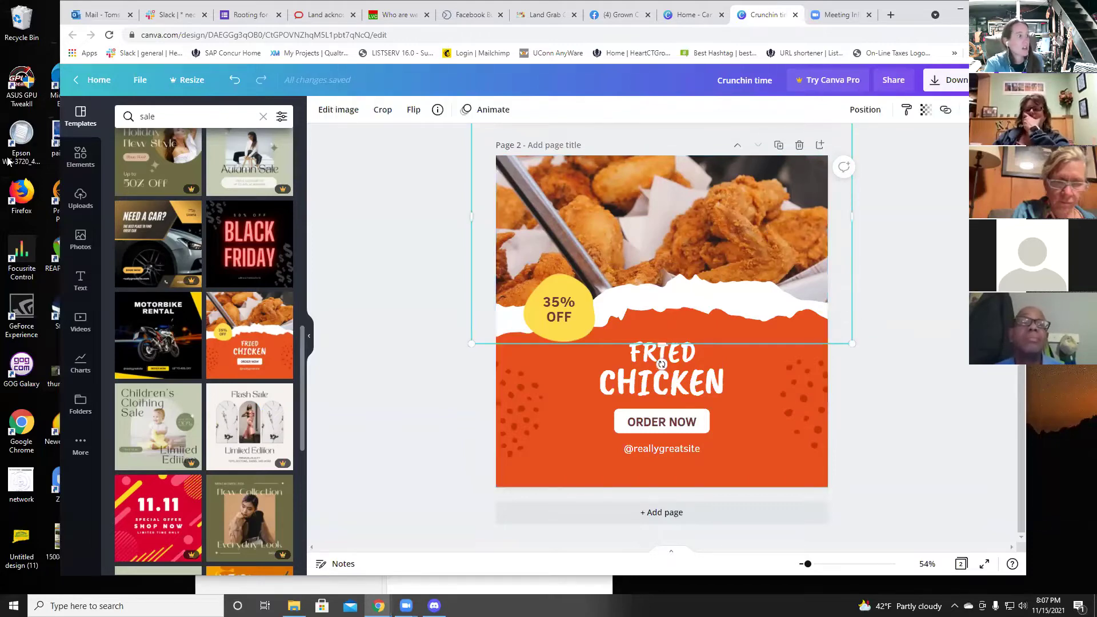
click(81, 156)
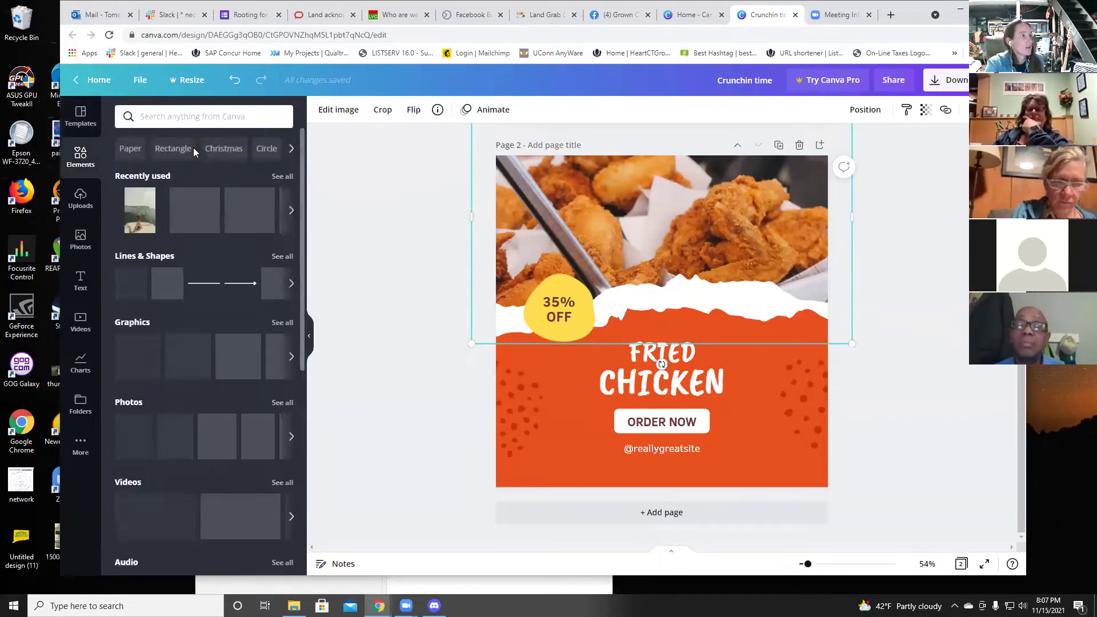
click(193, 117)
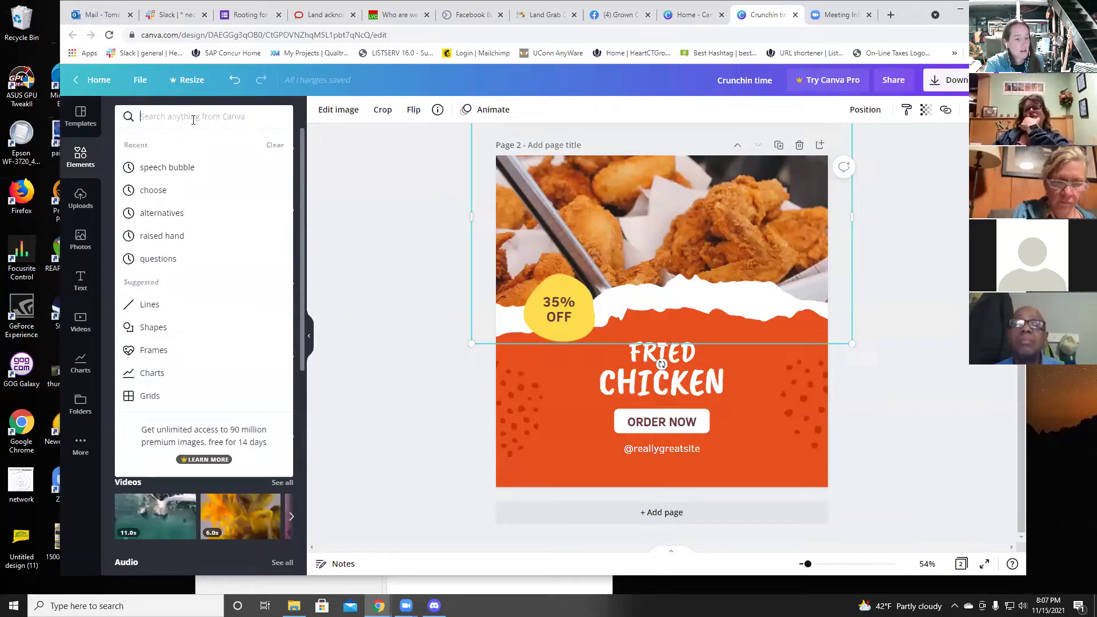
text(ground beef)
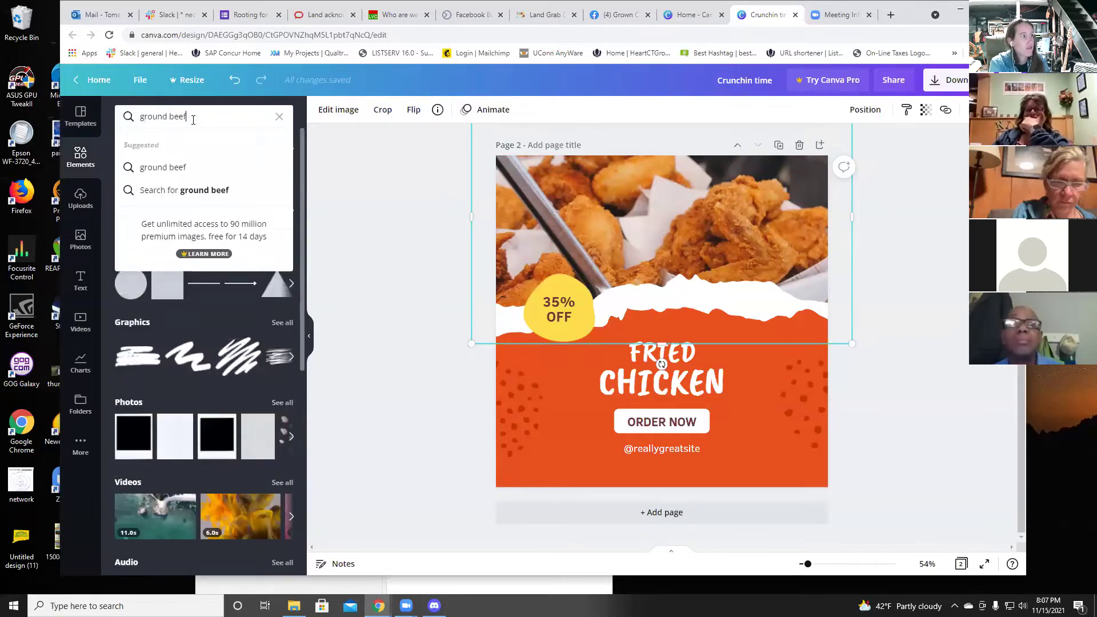
key(Return)
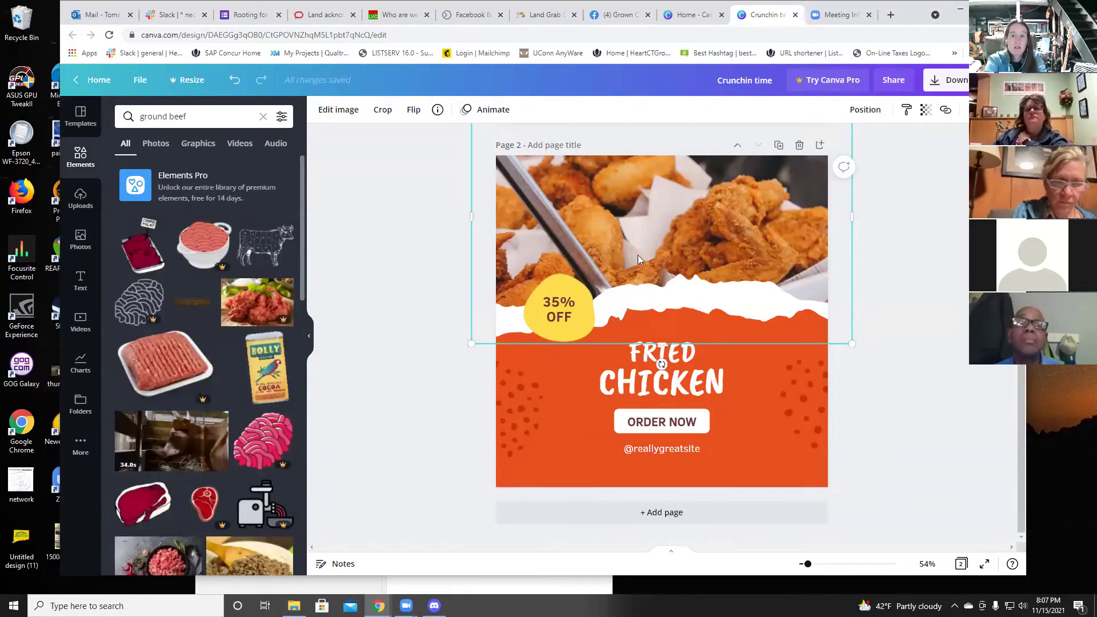
click(162, 146)
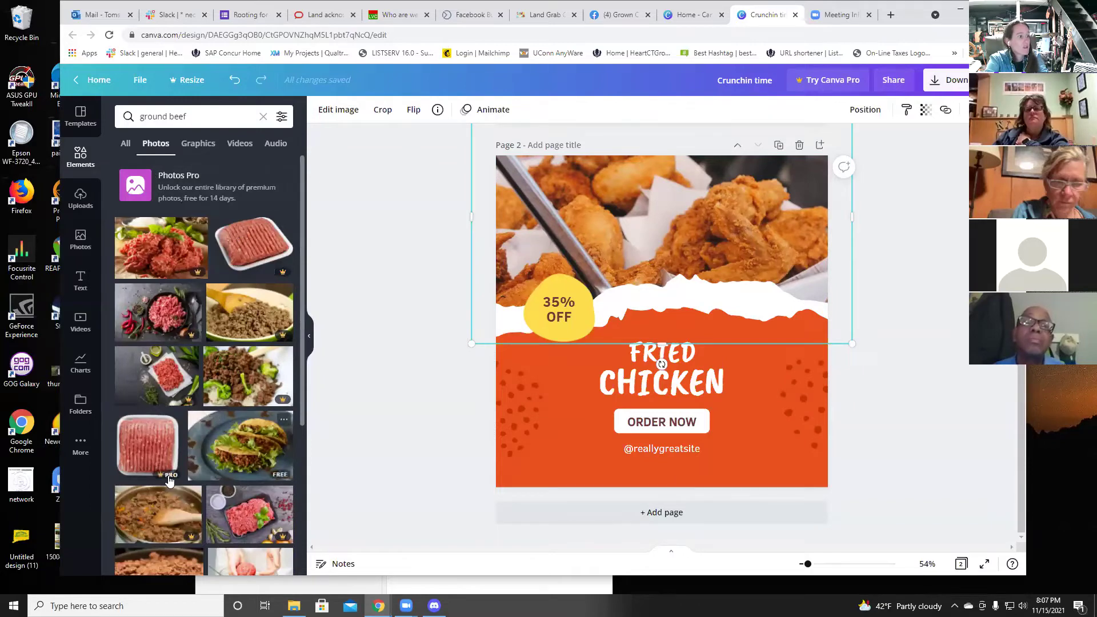
Step: Add the taco plate photo to page 2 and center it against the page's upper edge, over the fried chicken photo
scroll(170, 482, down, 3)
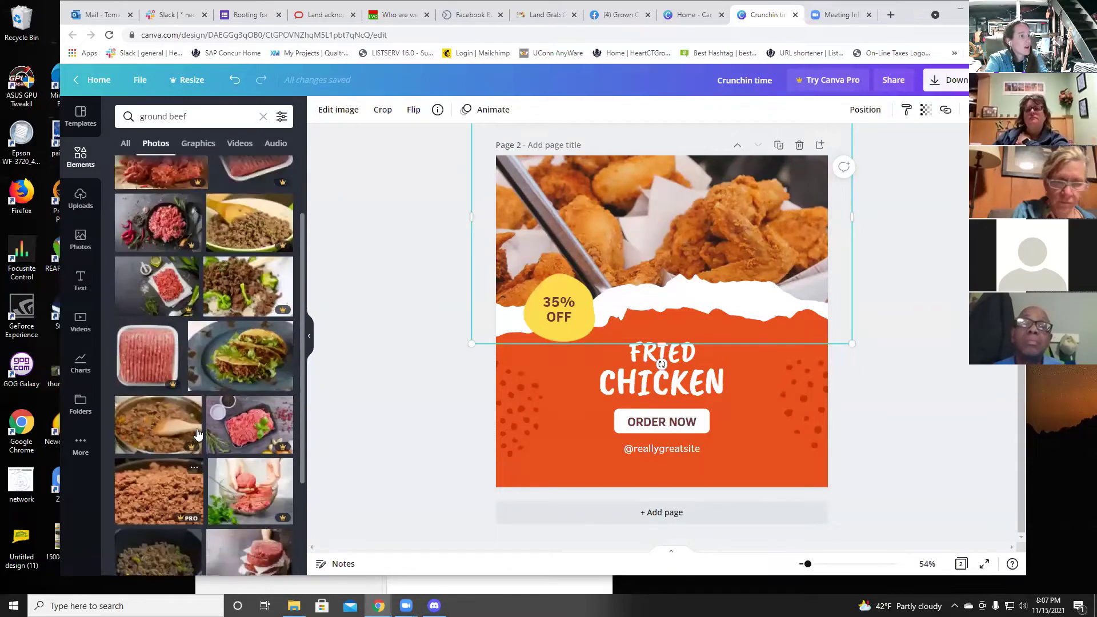
scroll(197, 434, up, 3)
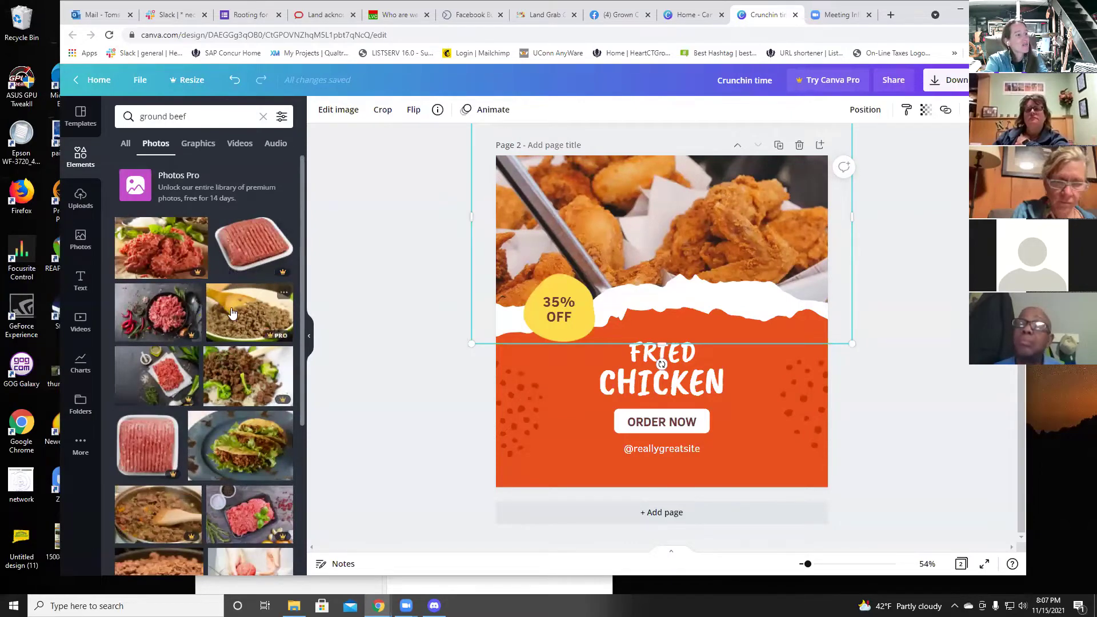
click(240, 455)
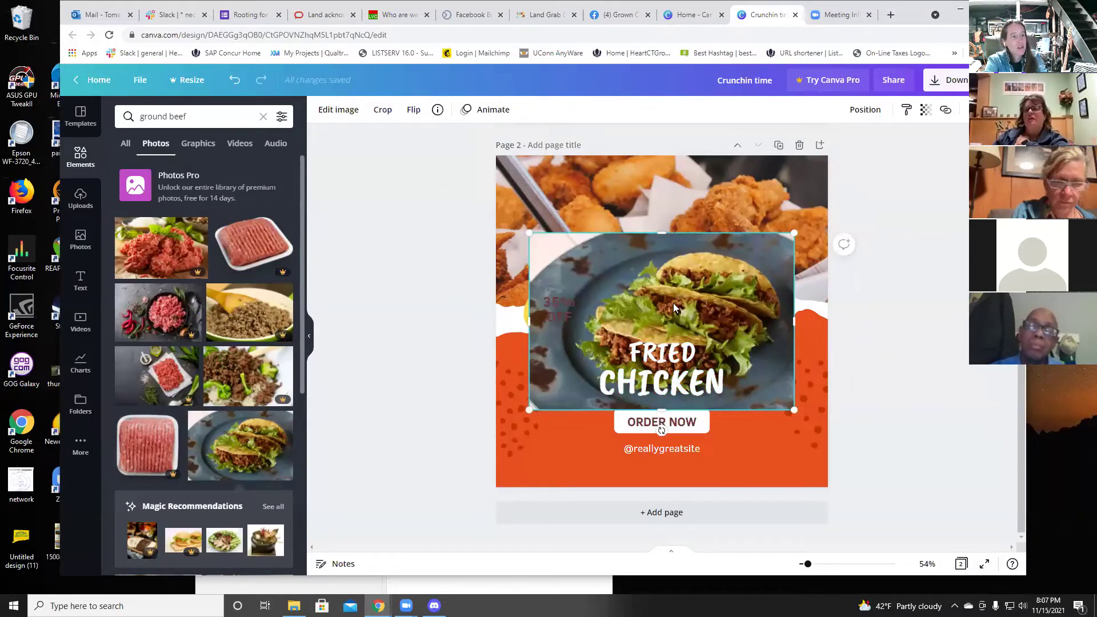
drag(675, 284, 676, 225)
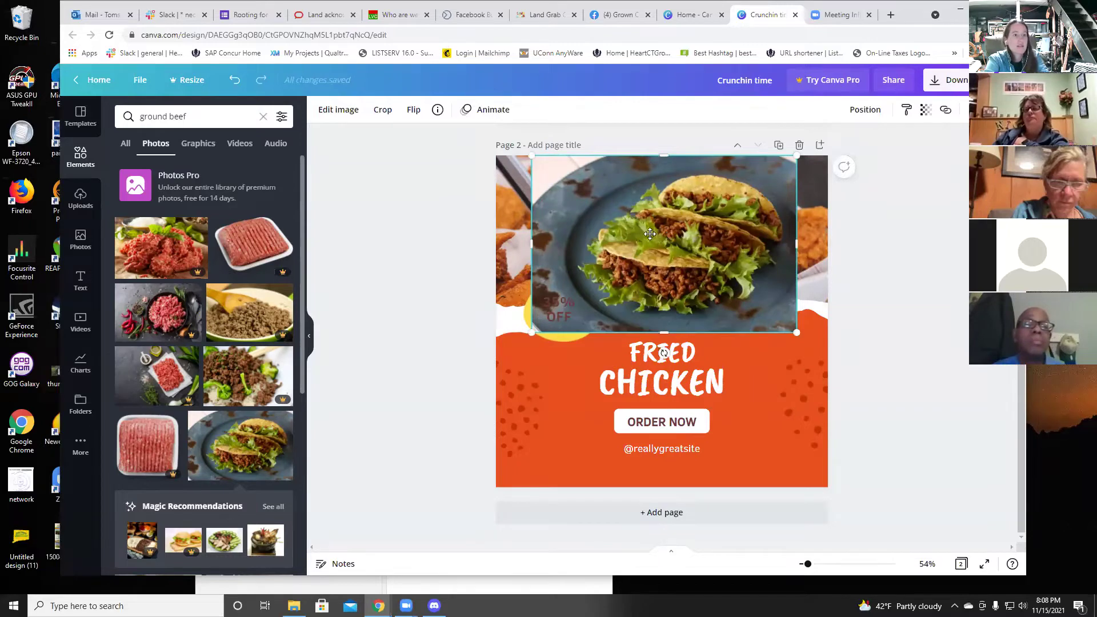
mouse_move(666, 232)
mouse_down()
mouse_move(652, 232)
mouse_move(663, 232)
mouse_up()
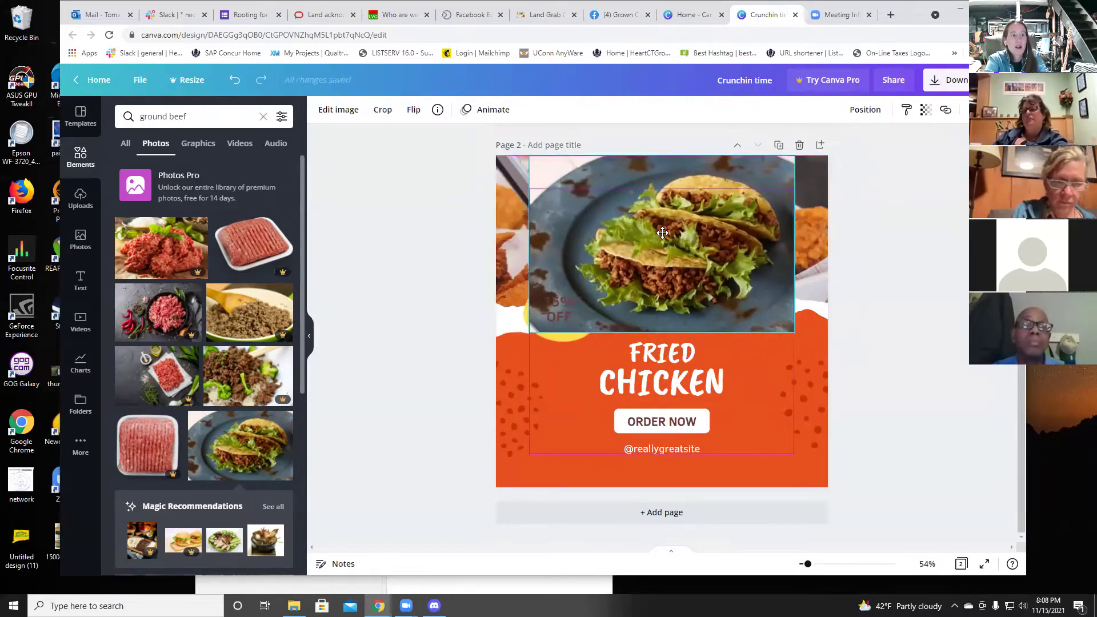
Step: Try setting the taco photo as the page 2 background, and undo the attempt
right_click(692, 260)
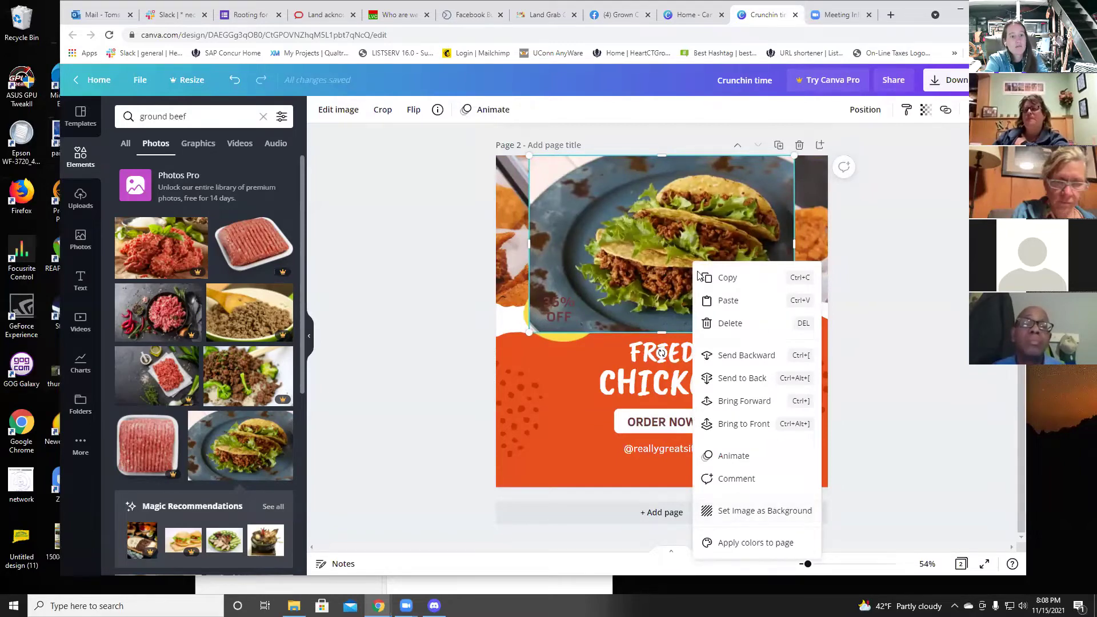
click(755, 515)
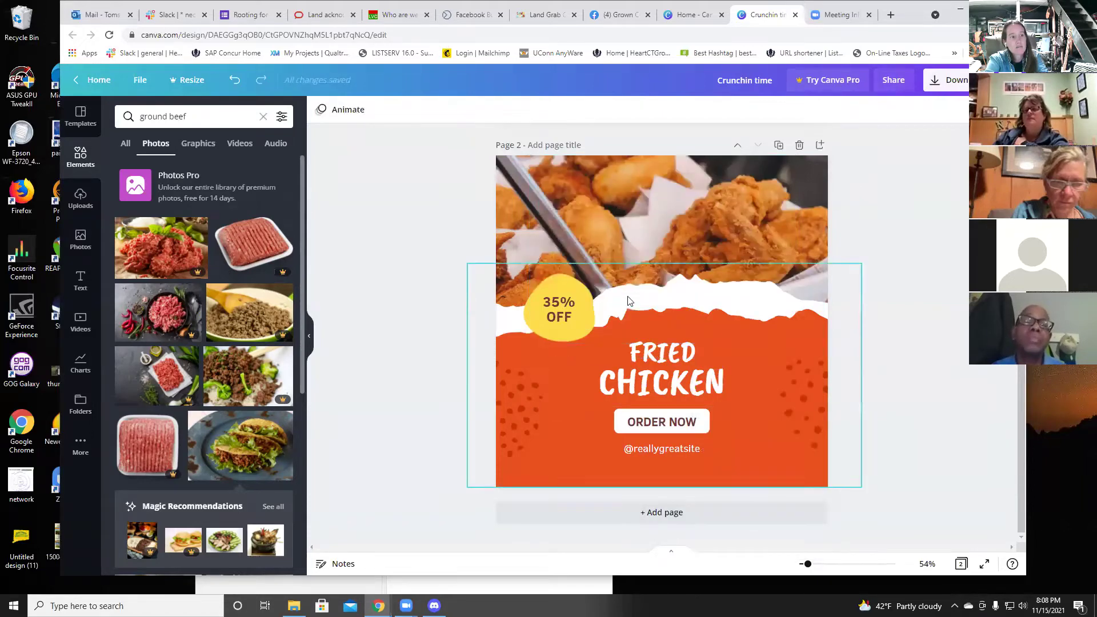
click(636, 217)
key(ctrl+z)
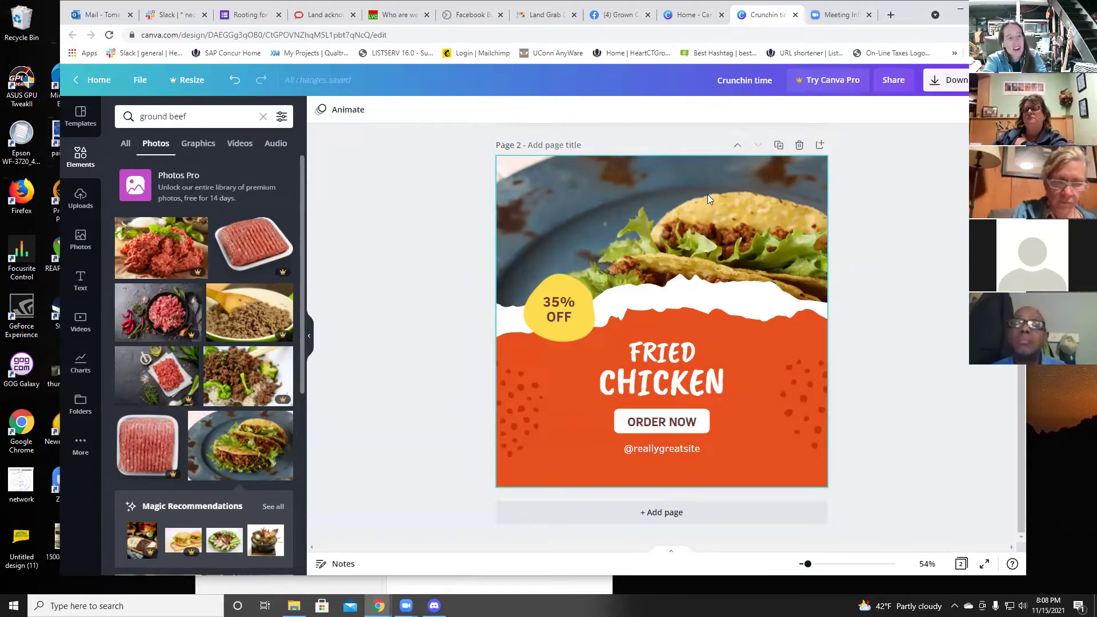
click(234, 84)
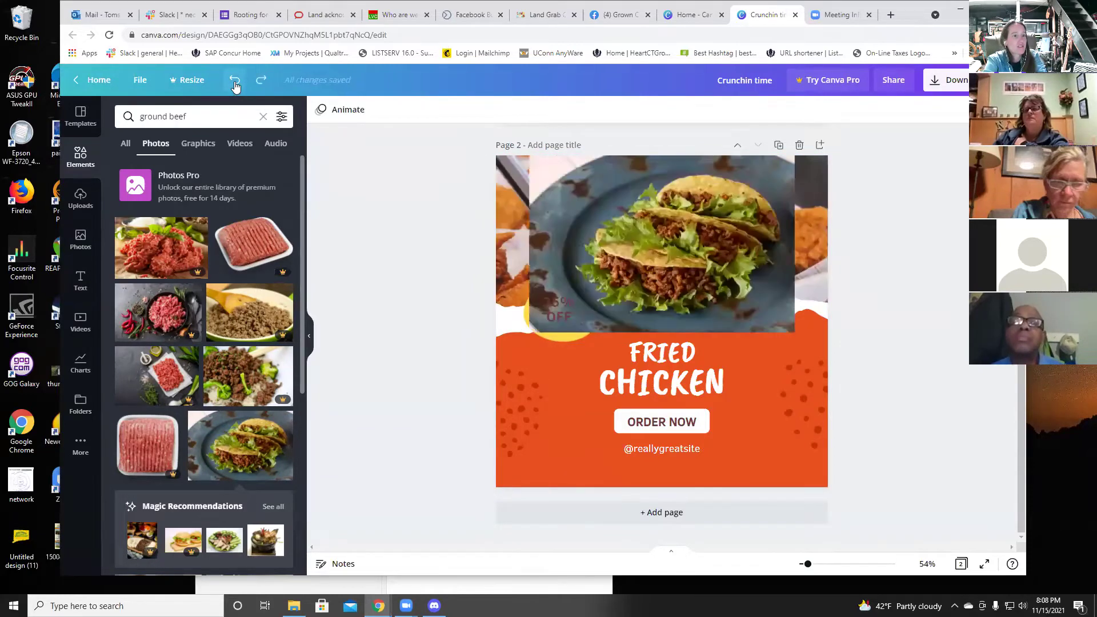
Step: Delete the fried chicken photo and enlarge the taco photo to cover the full width of page 2
click(503, 181)
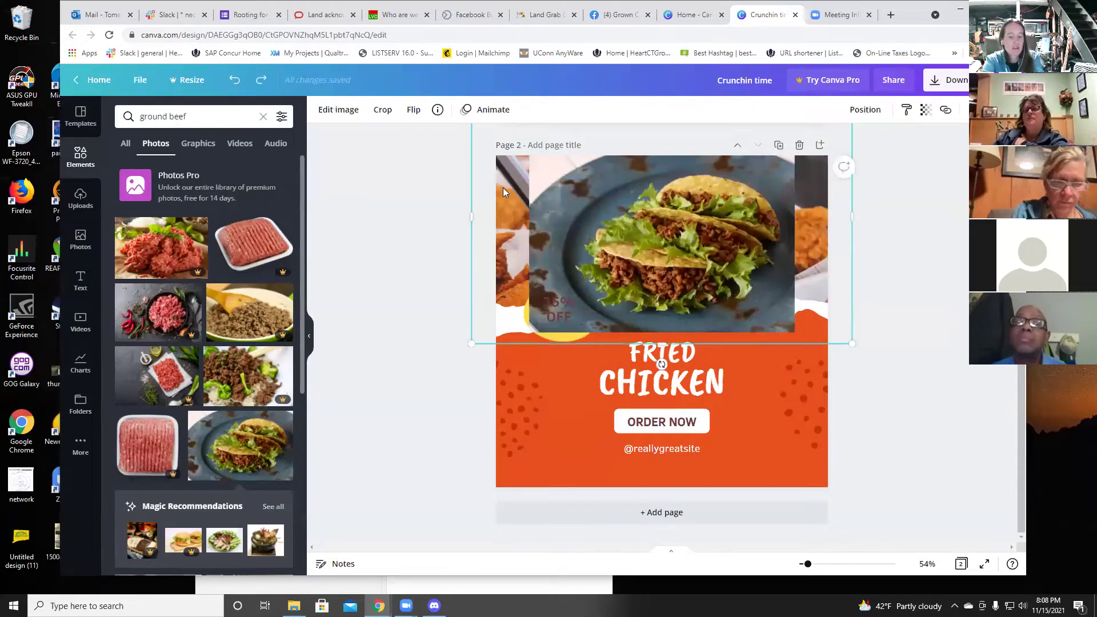
key(Delete)
click(618, 209)
drag(617, 209, 585, 209)
drag(764, 336, 846, 387)
drag(671, 263, 674, 263)
Step: Send the taco photo to the back and shift it slightly up so it is centered across the page
right_click(706, 232)
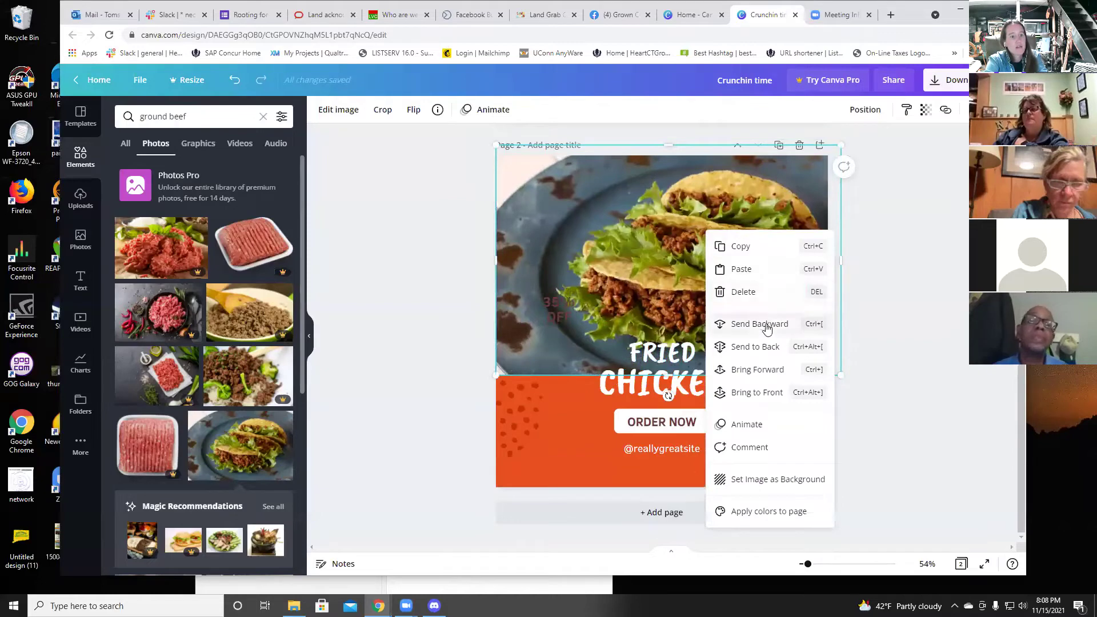
right_click(739, 327)
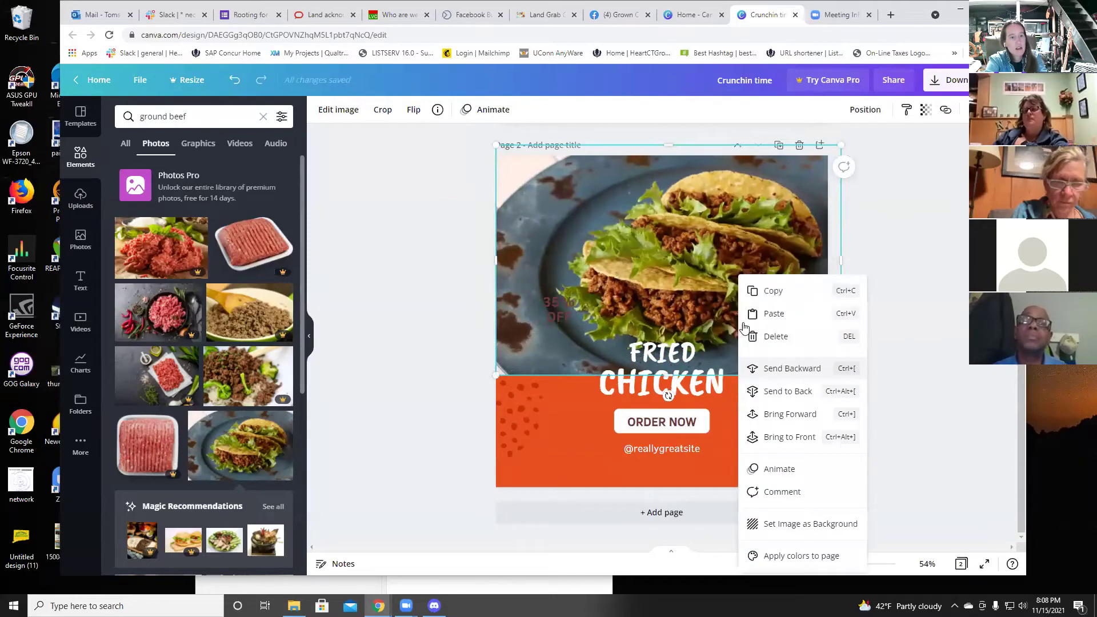
right_click(764, 377)
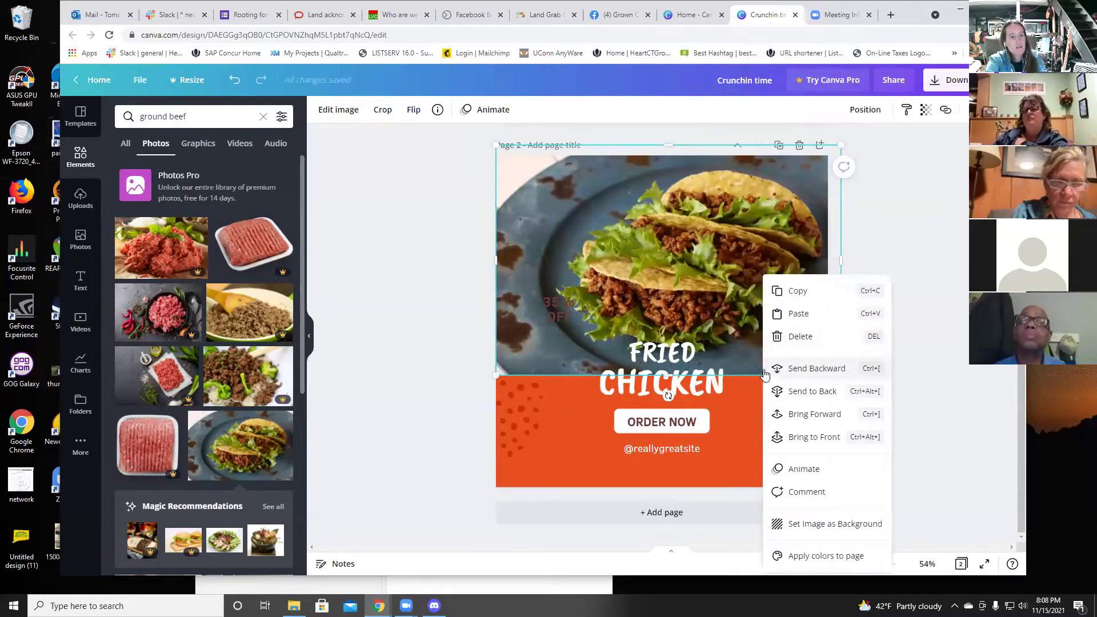
click(788, 393)
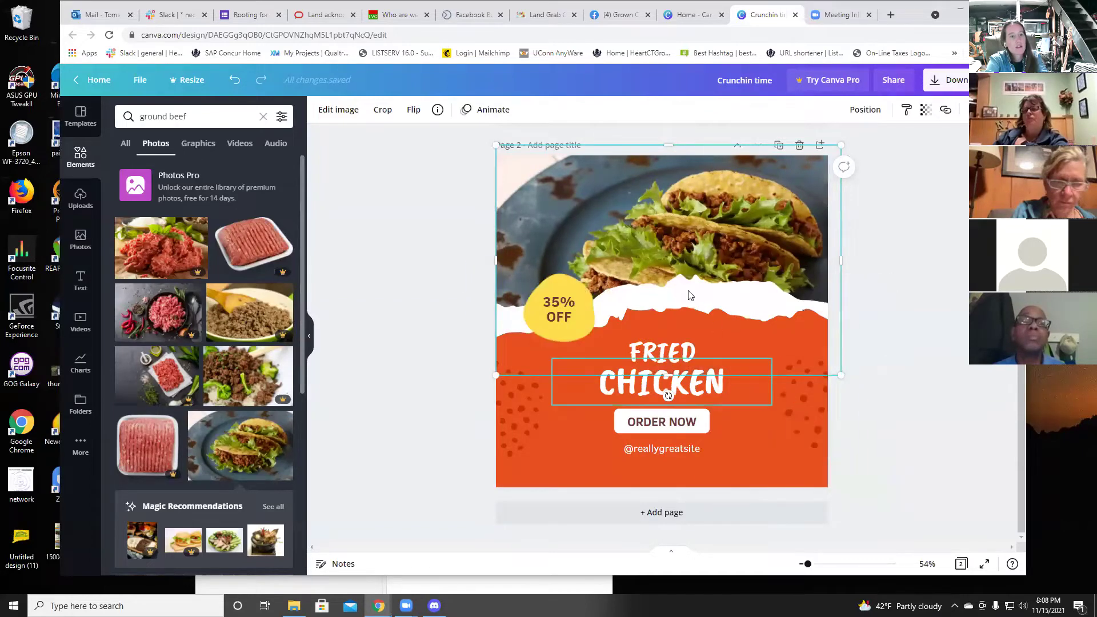
mouse_move(657, 226)
mouse_down()
mouse_move(665, 242)
mouse_move(652, 214)
mouse_up()
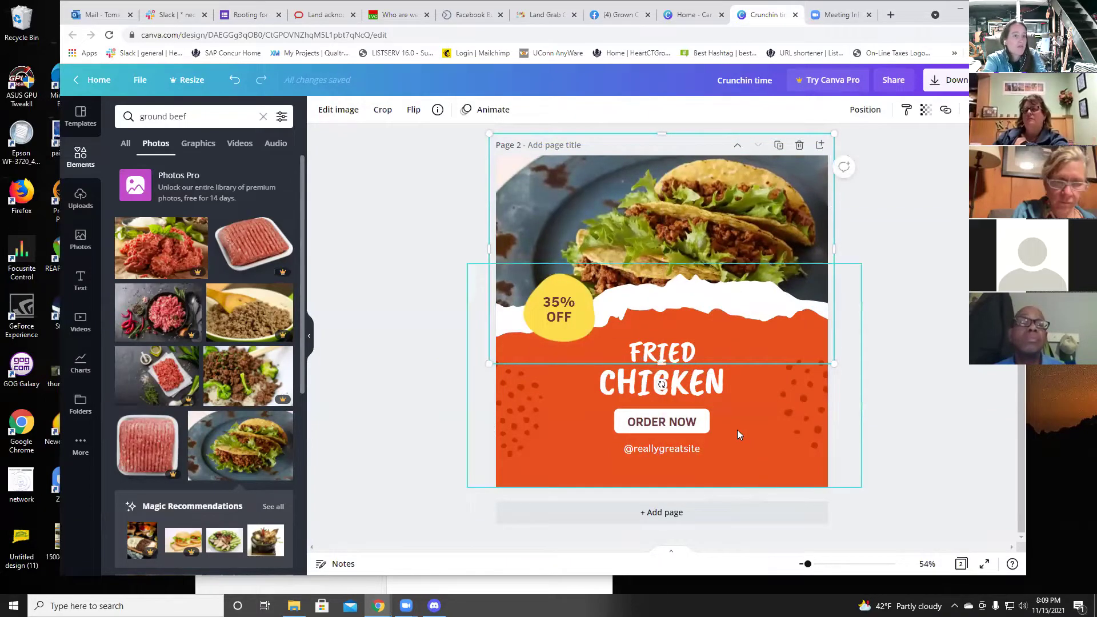
Step: Examine all photo color palettes available for the orange fill of the torn-paper shape, comparing them with the photos on page 1
click(771, 463)
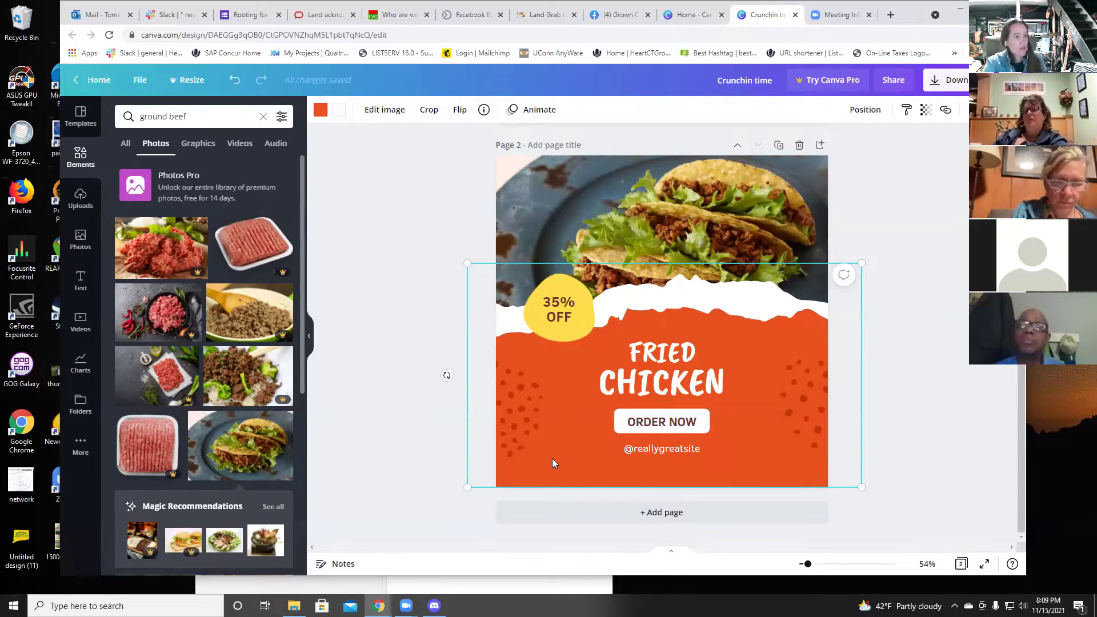
click(321, 110)
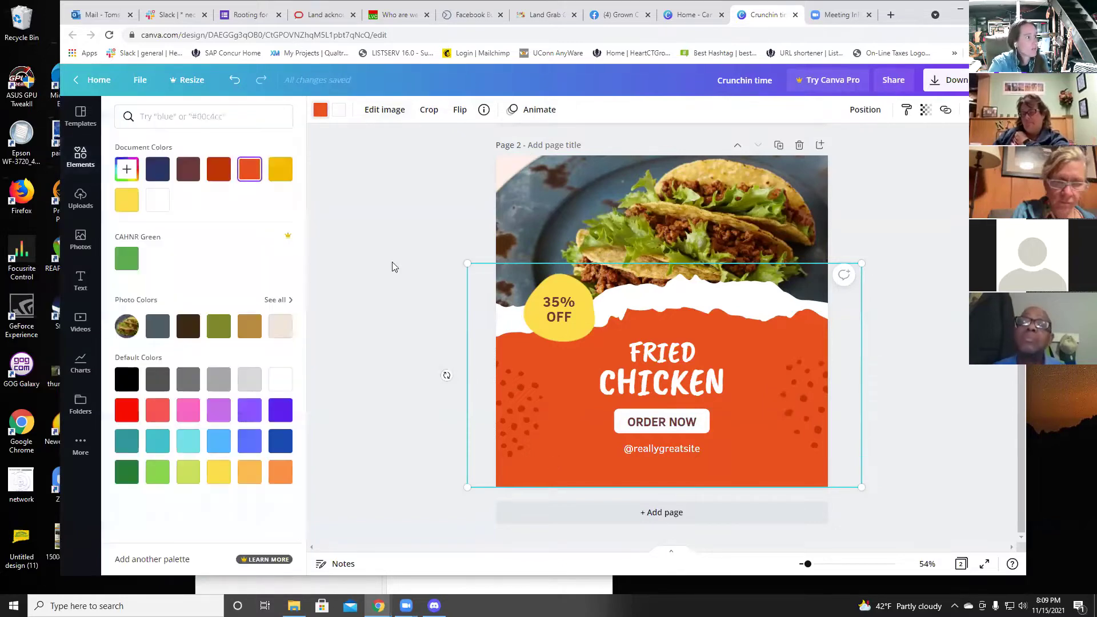
click(279, 300)
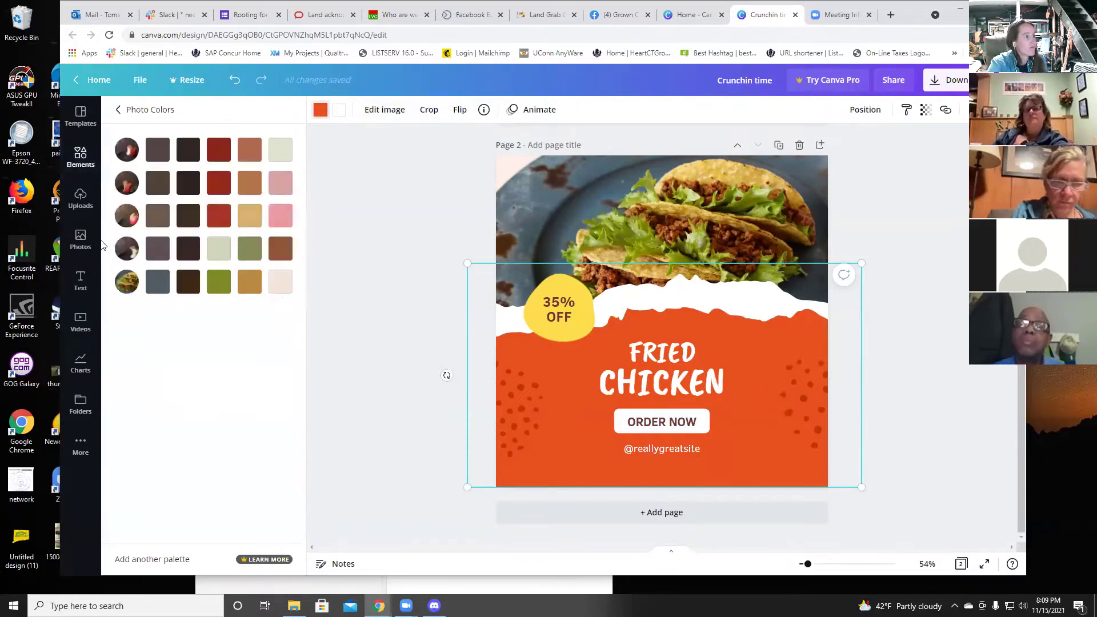
scroll(488, 275, up, 6)
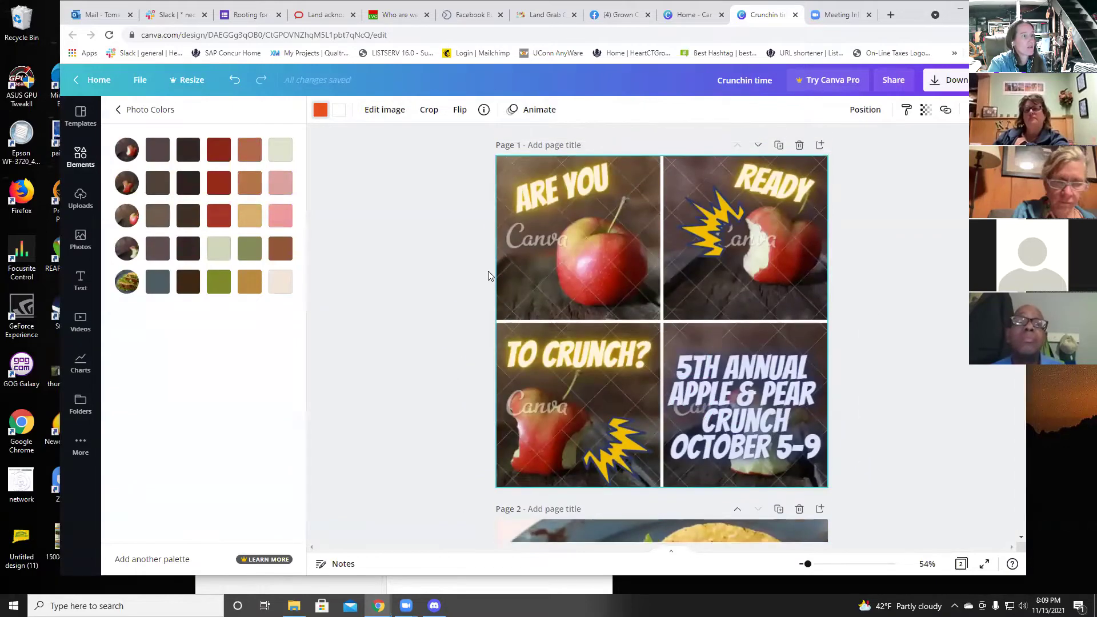
scroll(489, 275, down, 6)
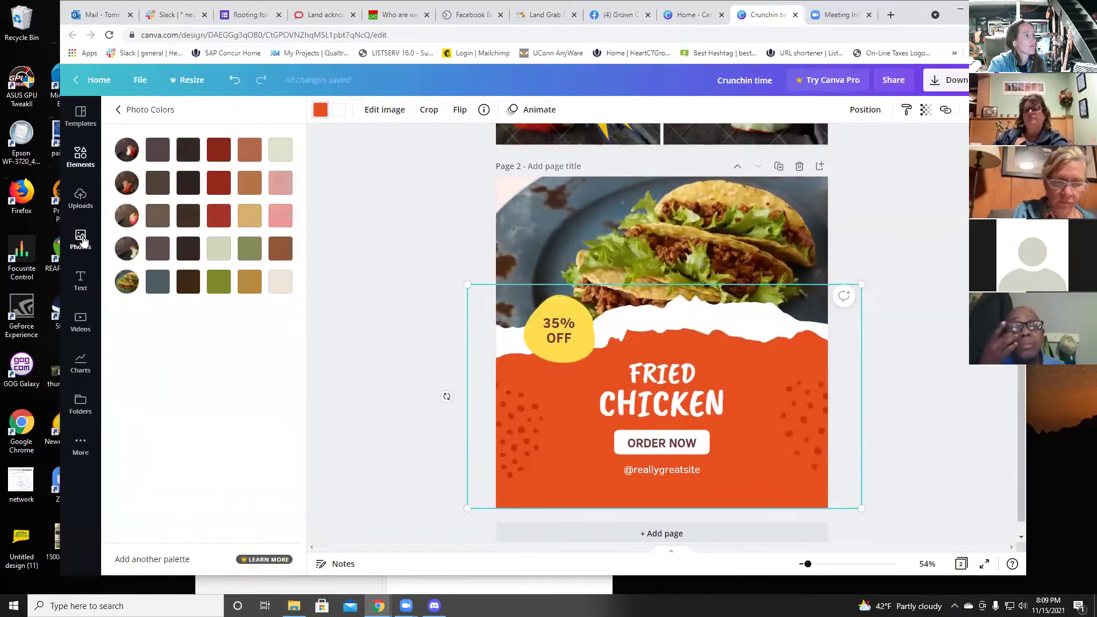
Step: Add the yellow Grown Connected logo from the uploads and place it over the lower half of page 1
click(80, 199)
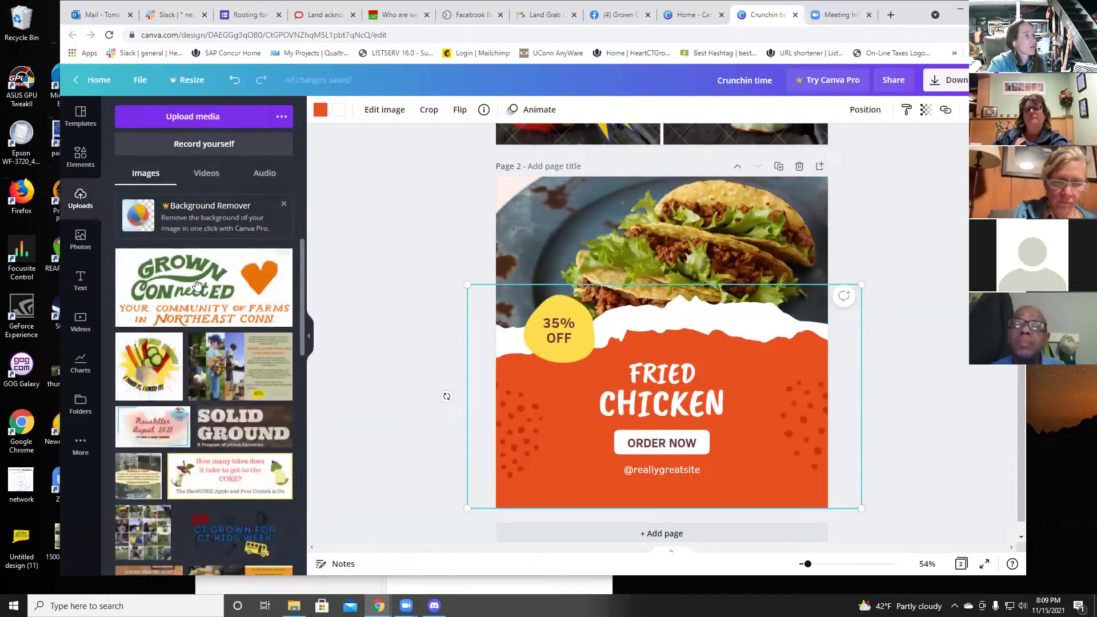
scroll(196, 284, down, 5)
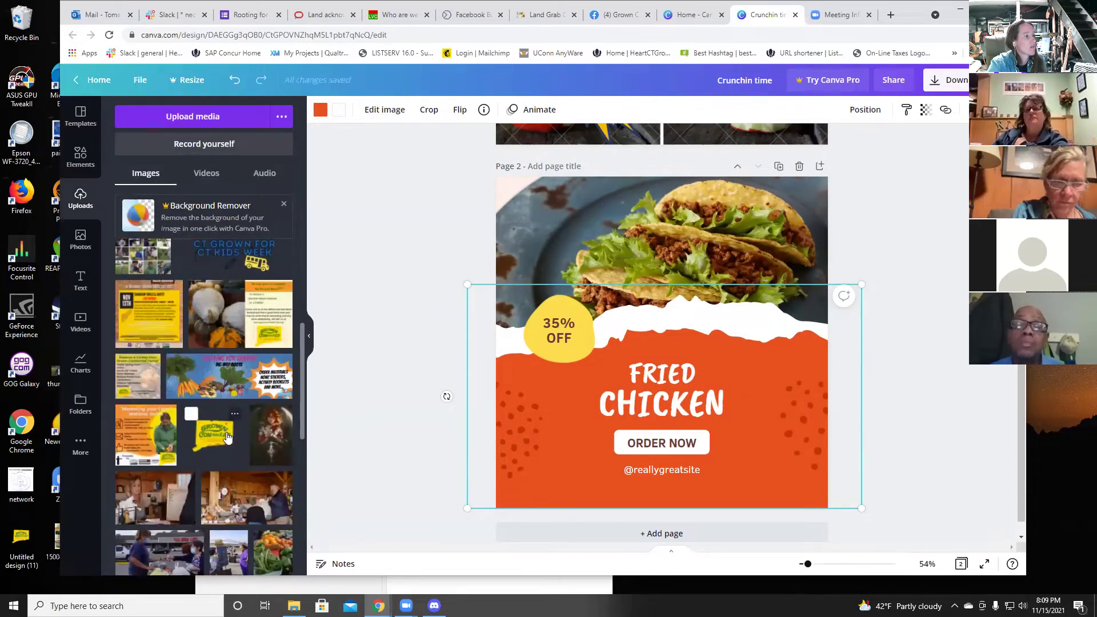
drag(226, 436, 688, 122)
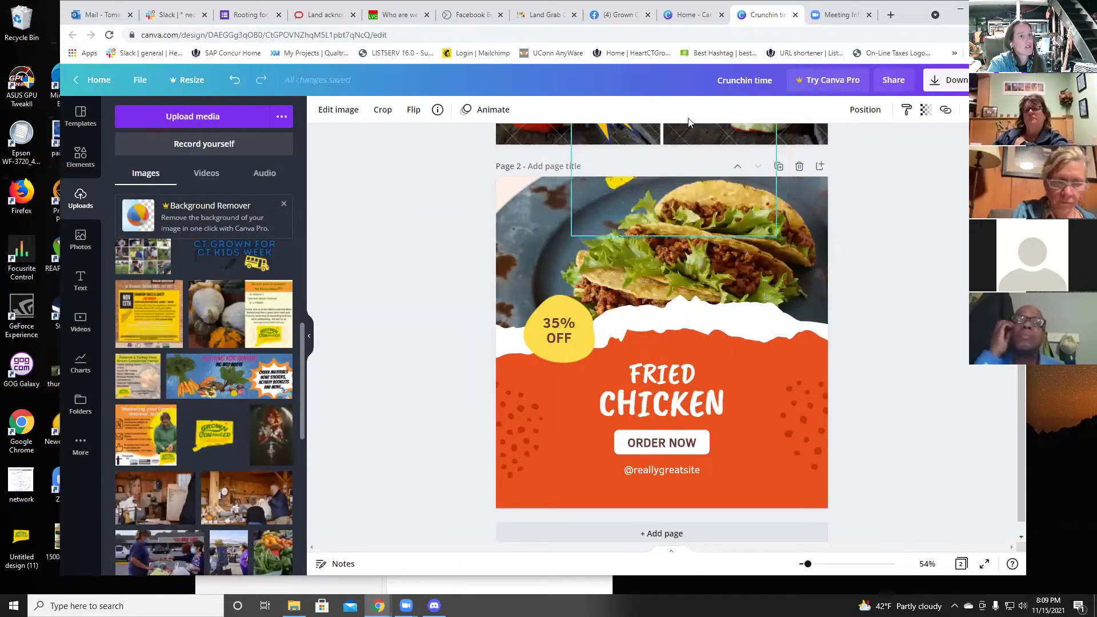
scroll(696, 181, down, 1)
scroll(695, 182, up, 3)
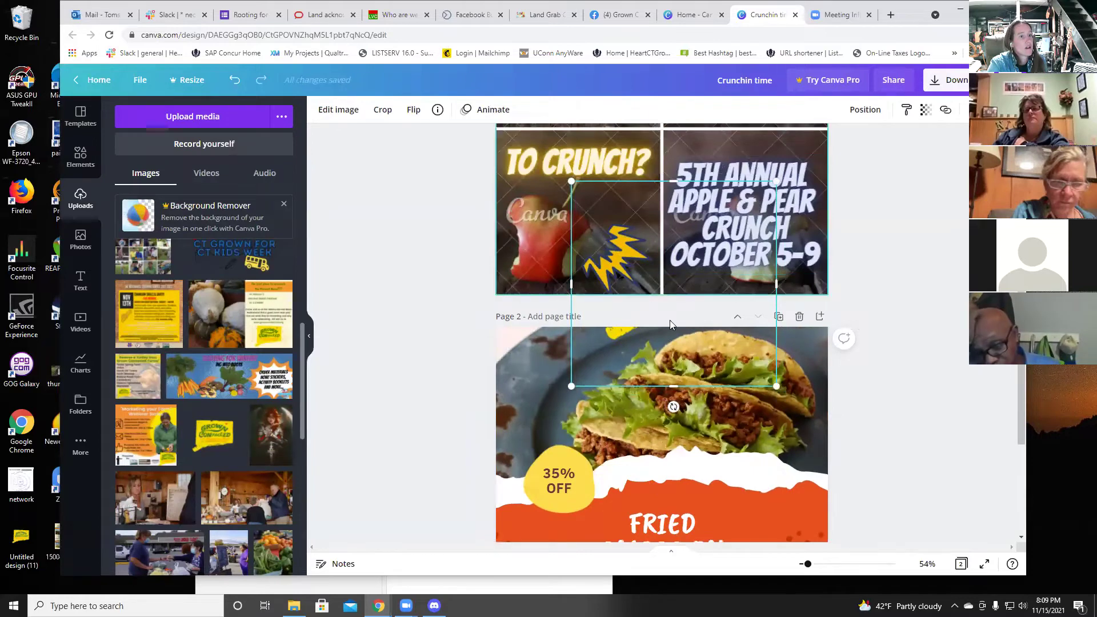
drag(674, 359, 669, 301)
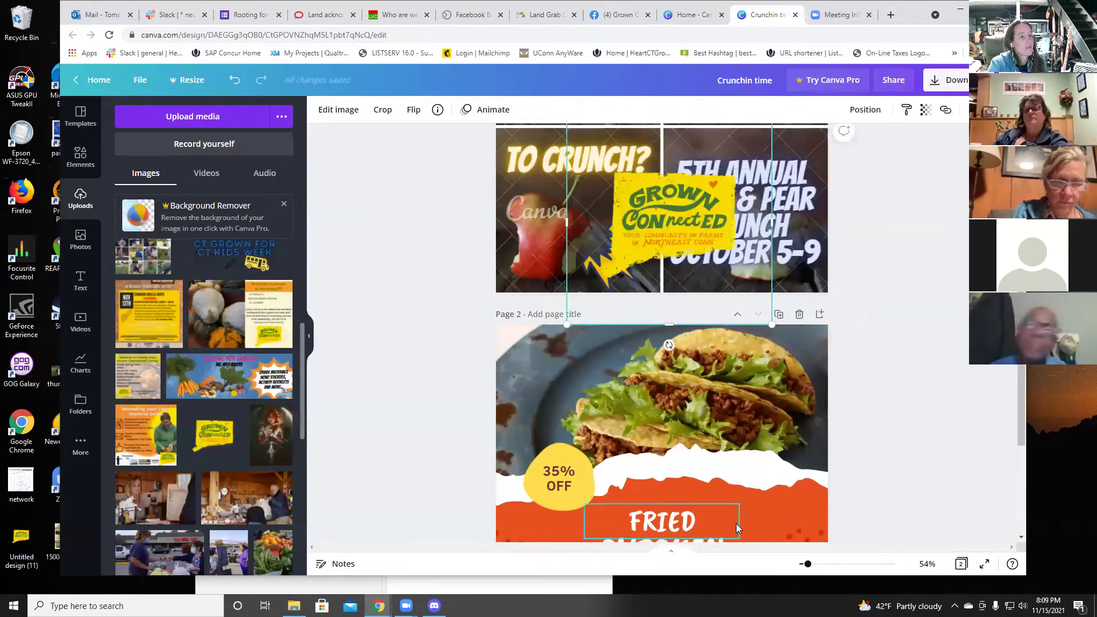
Step: Recolor the orange-red fill of the torn-paper shape on page 2 with the orange from the Grown Connected logo's photo colors
scroll(735, 523, down, 3)
click(566, 464)
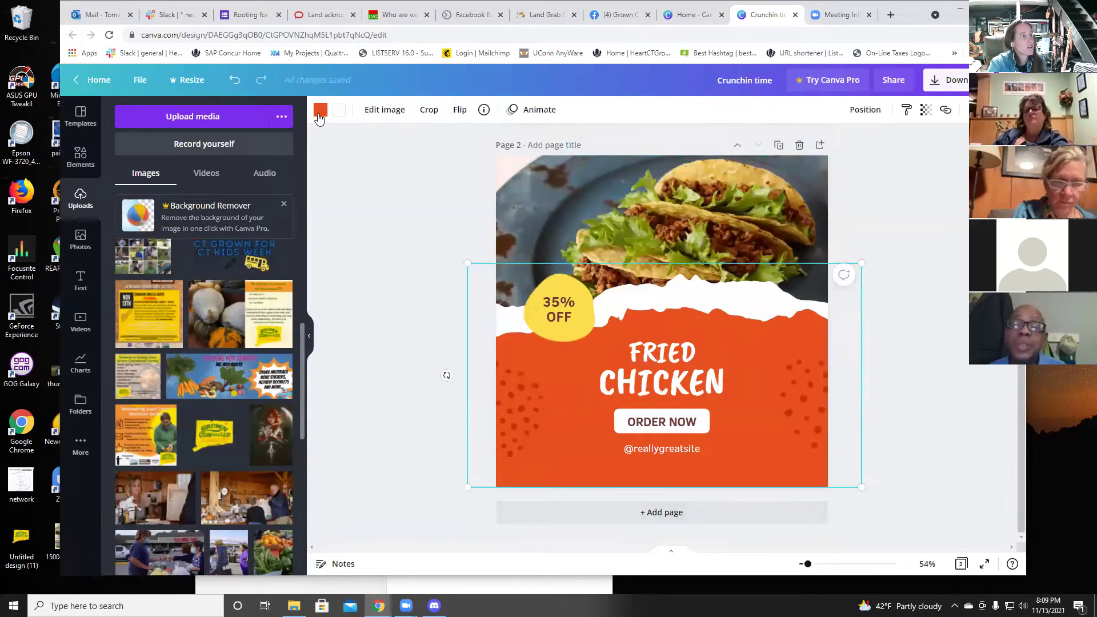
click(320, 112)
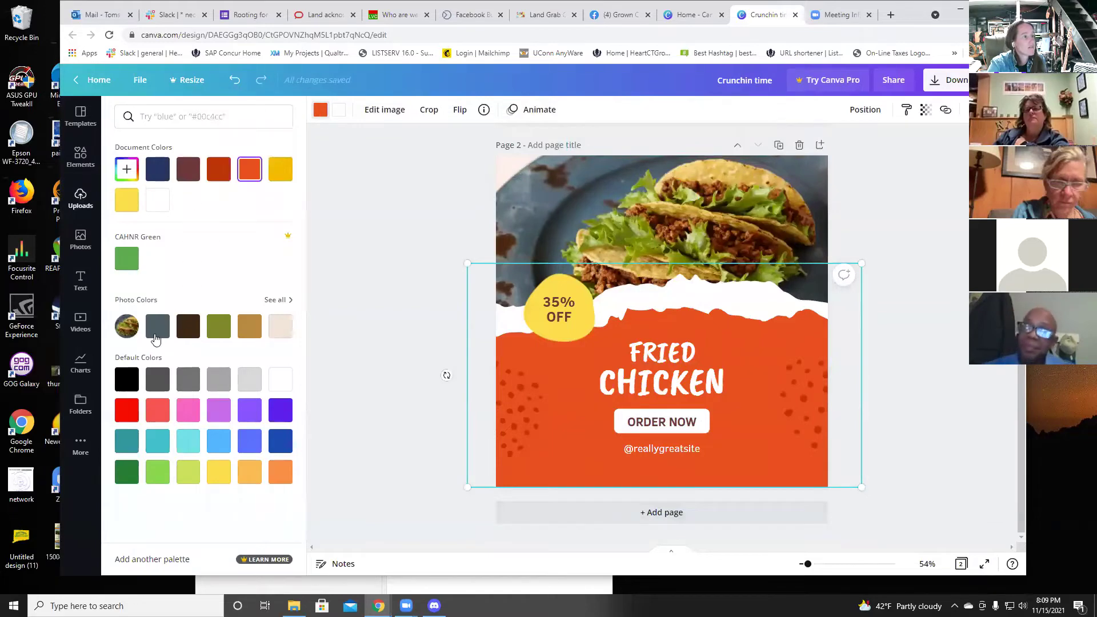
click(277, 300)
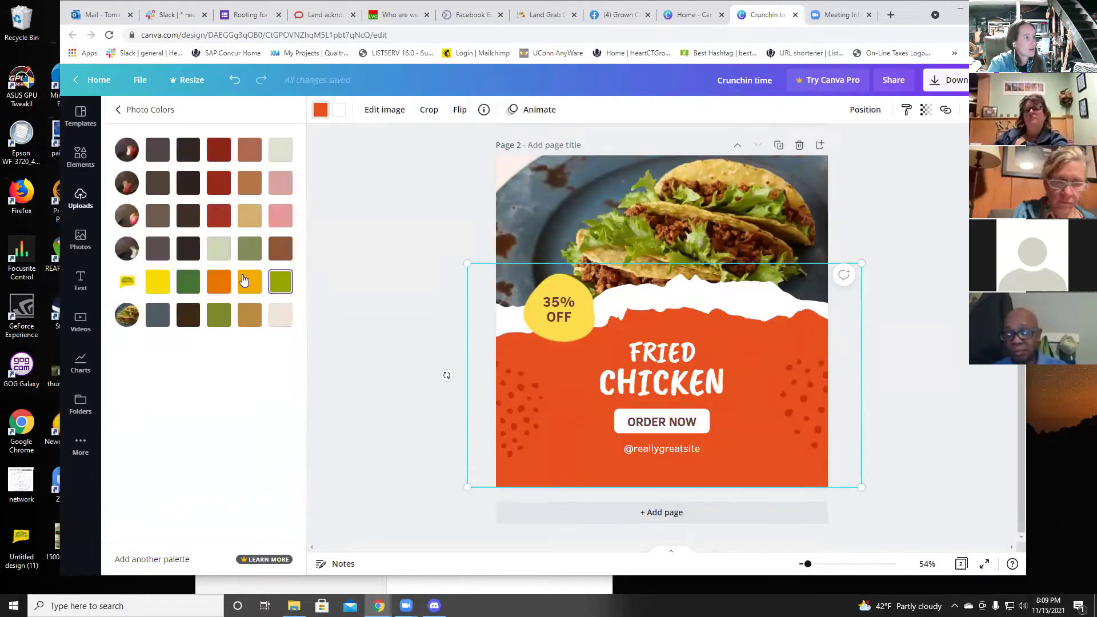
click(219, 284)
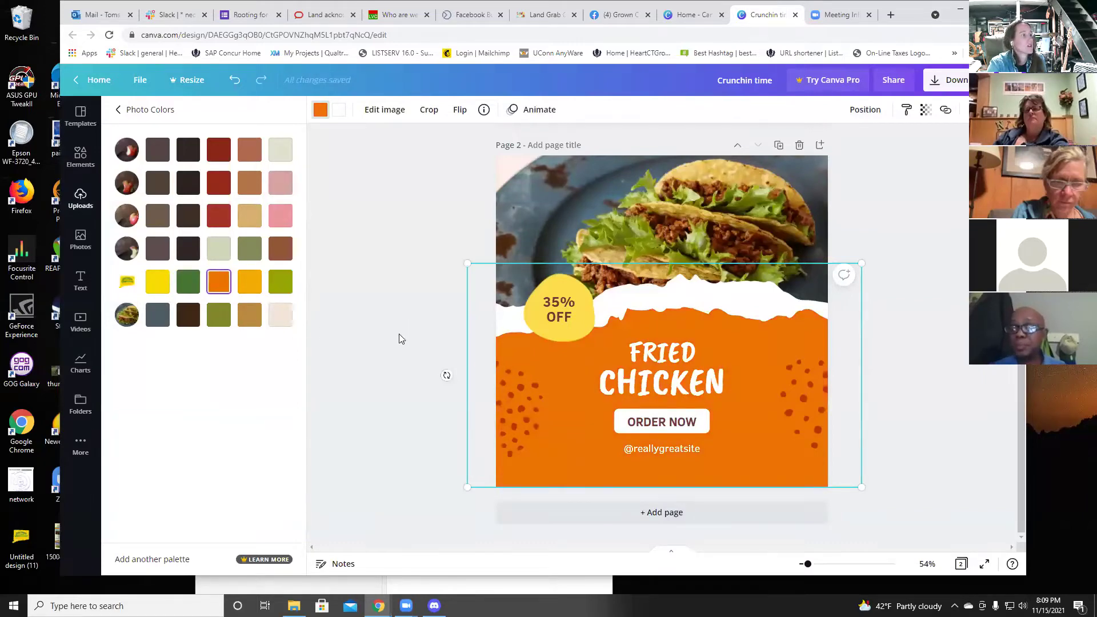
Step: Recolor both dot patterns and the blob behind the 35% OFF text with the yellow from the logo's photo colors
click(519, 400)
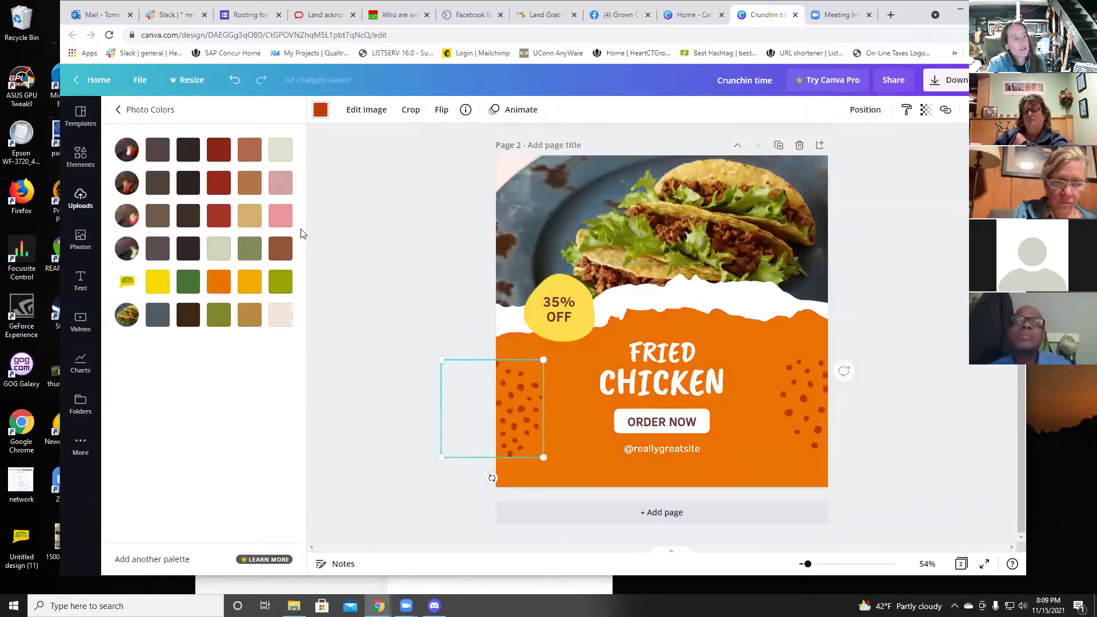
click(157, 283)
click(793, 392)
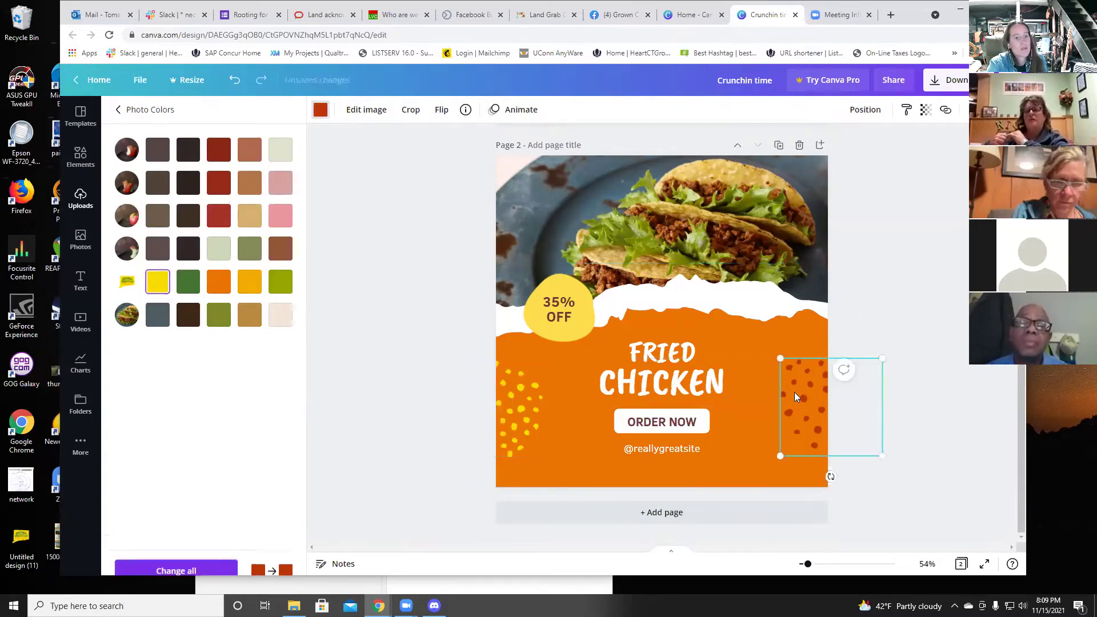
click(157, 281)
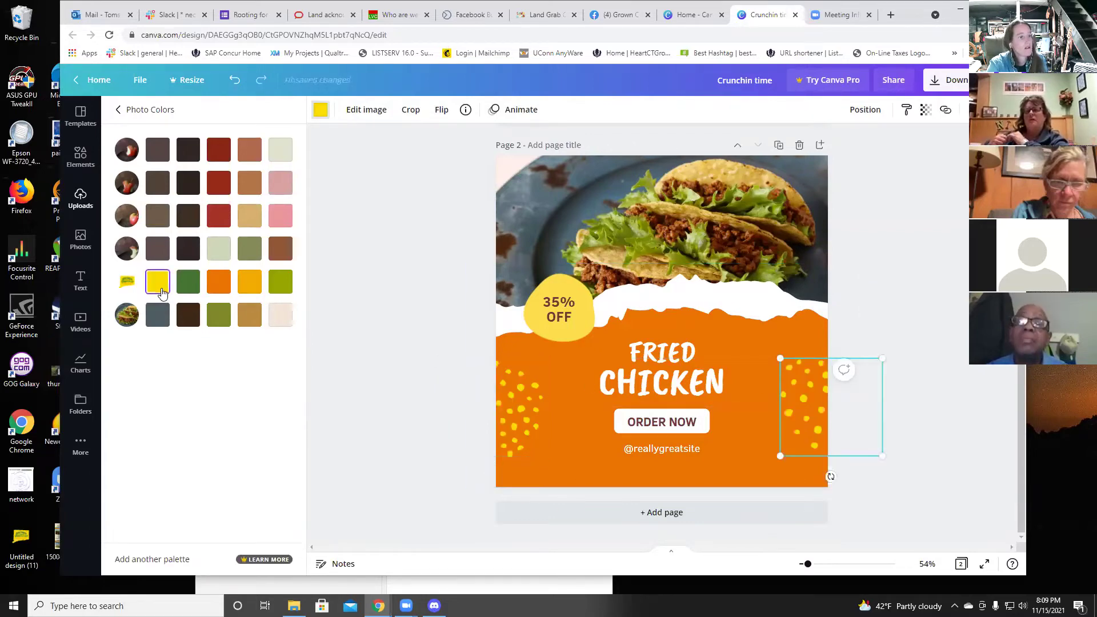
click(570, 287)
click(158, 282)
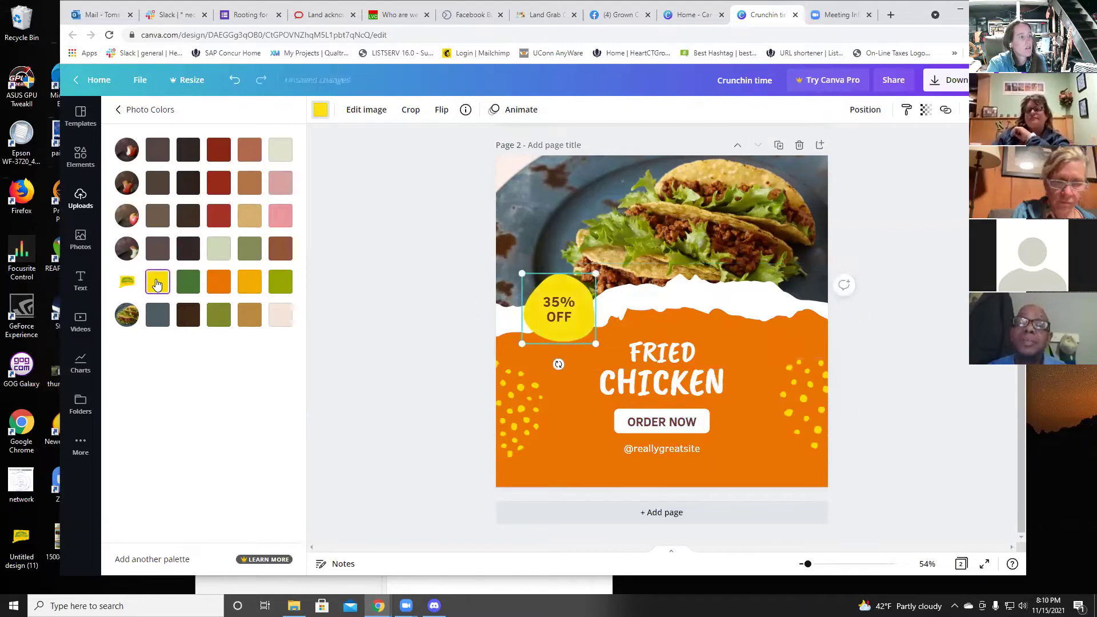
click(739, 337)
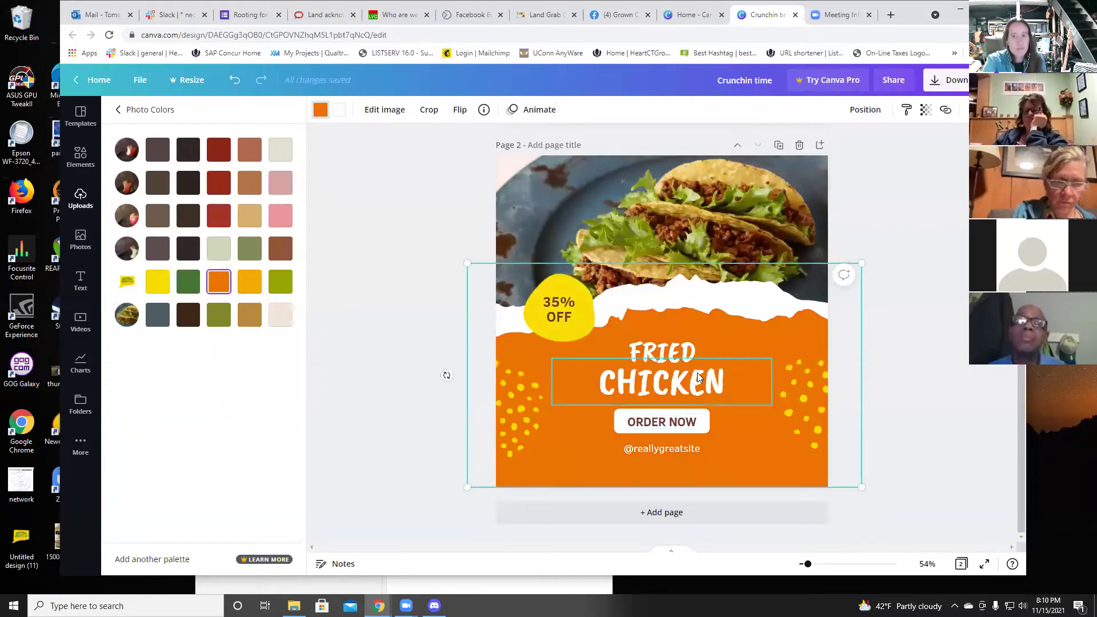
scroll(716, 373, up, 5)
scroll(716, 373, down, 4)
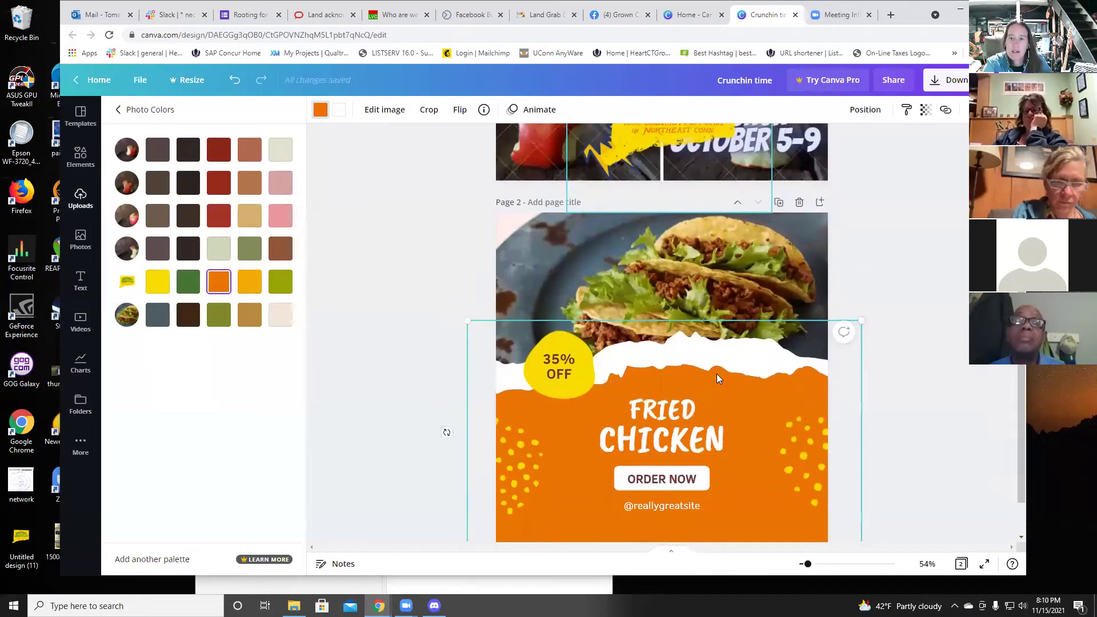
scroll(717, 374, down, 1)
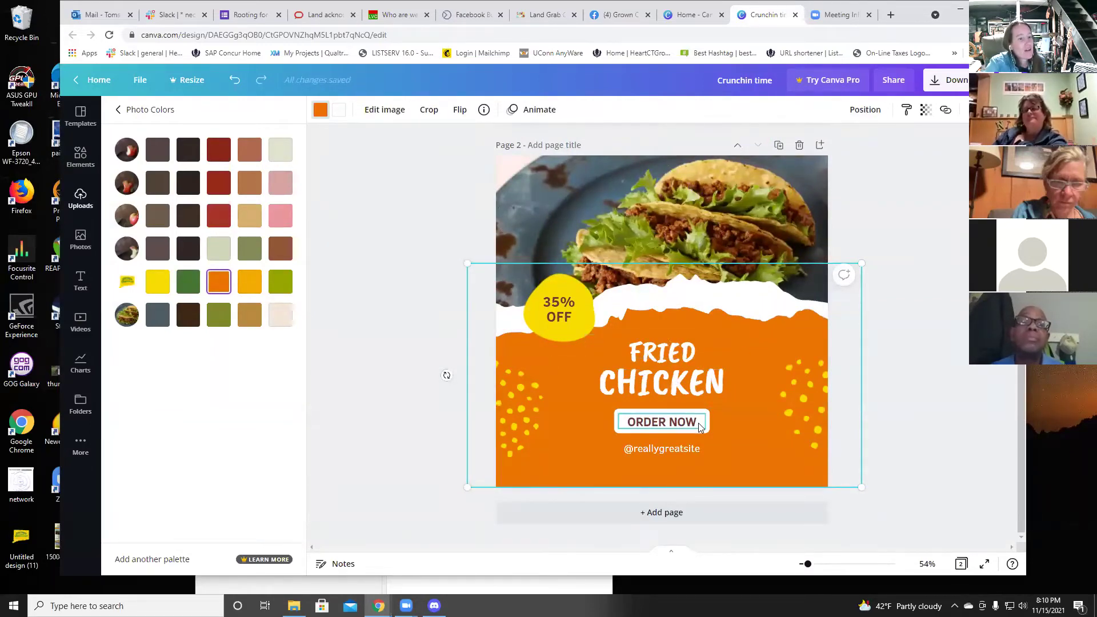
click(119, 110)
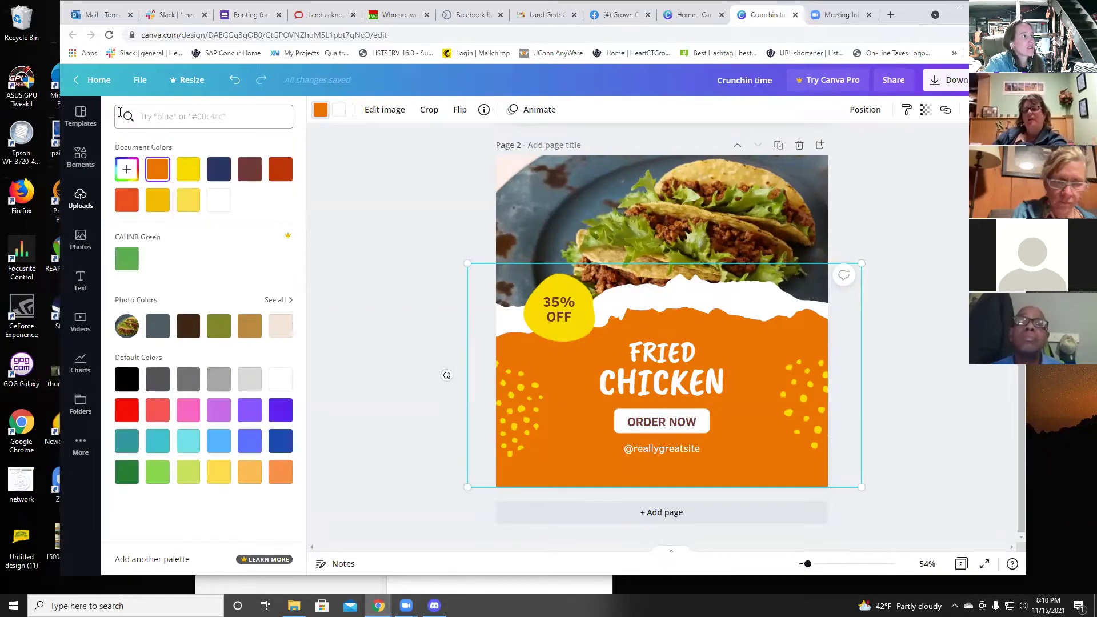
click(687, 355)
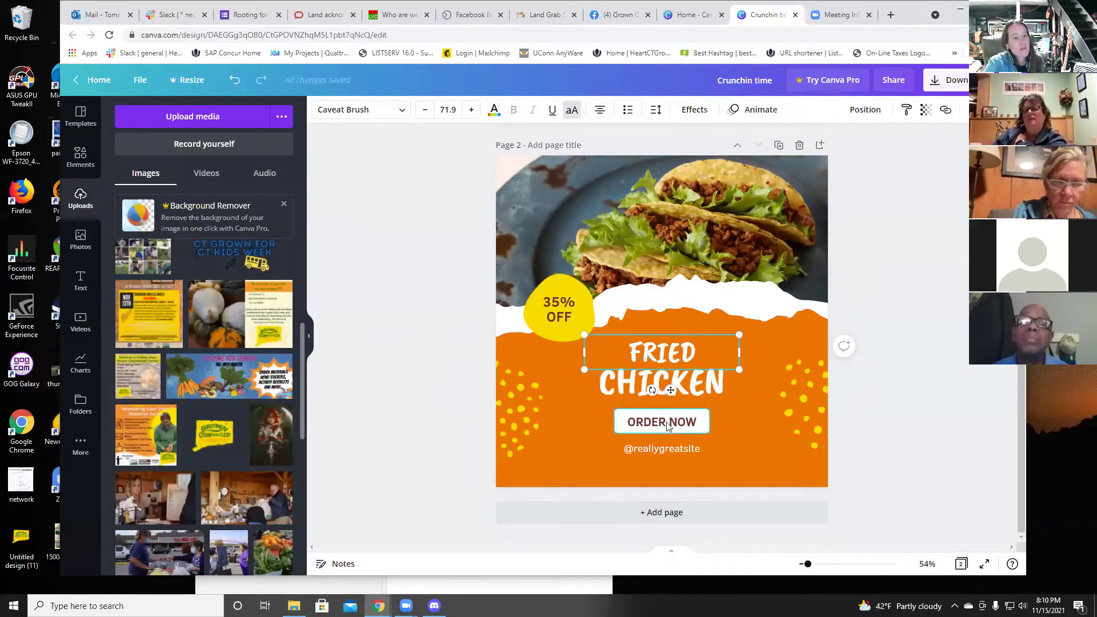
Step: Browse the available fonts for the 35% OFF text and set it to League Spartan
click(561, 317)
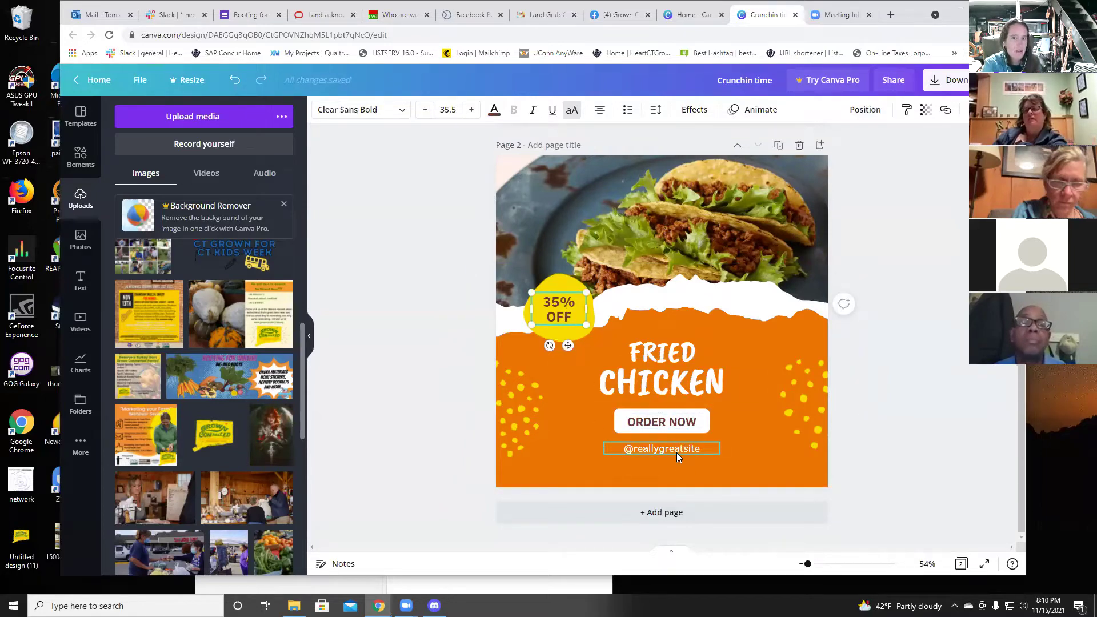
double_click(566, 312)
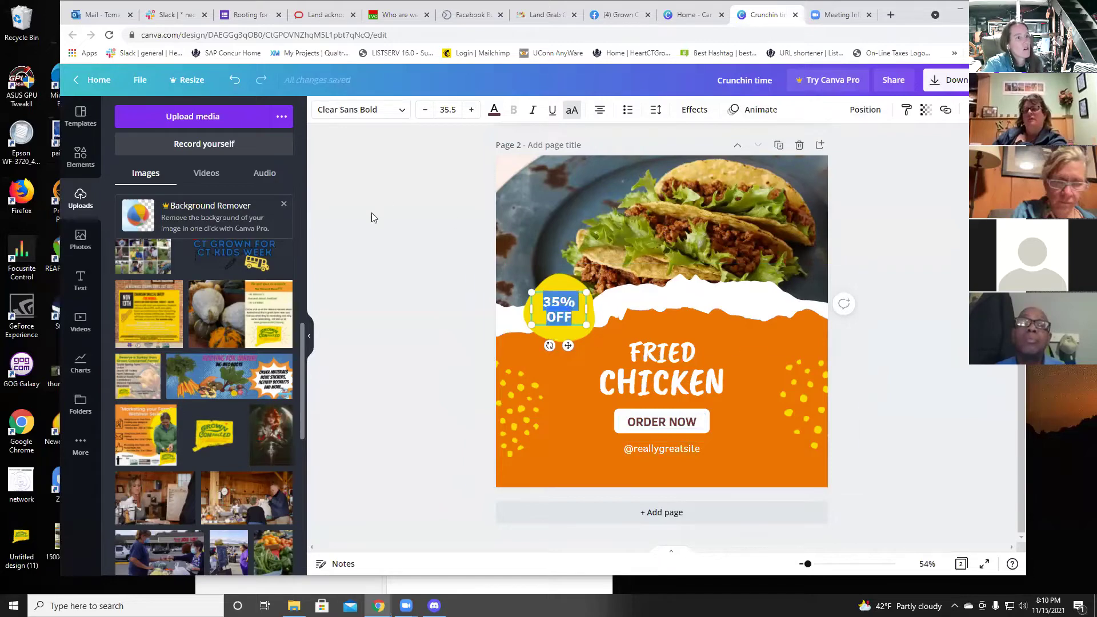
click(402, 114)
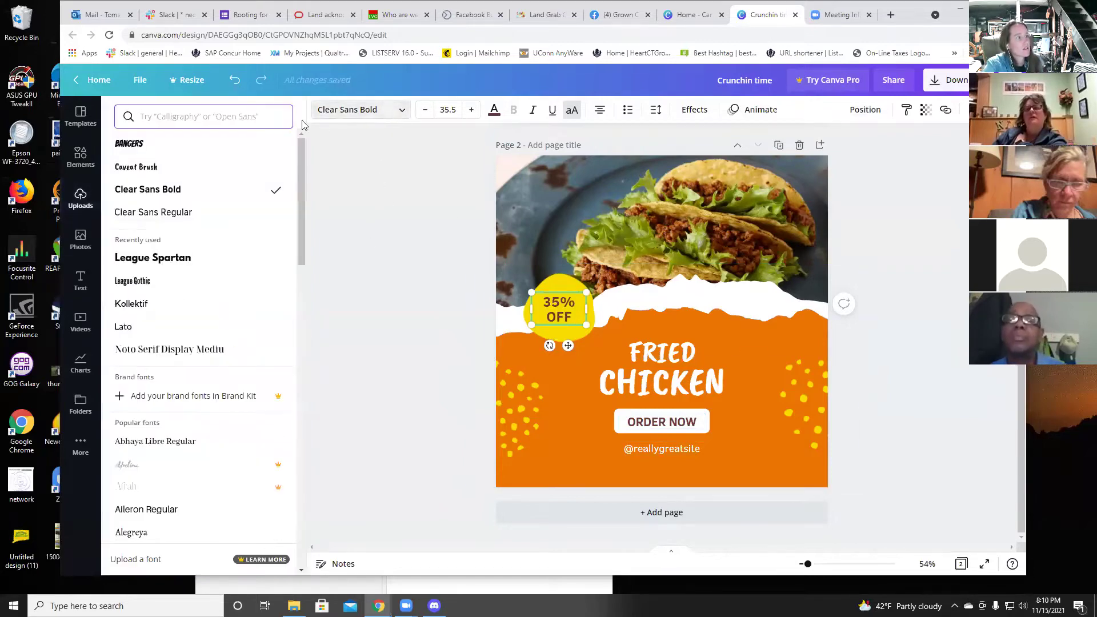
scroll(222, 177, down, 6)
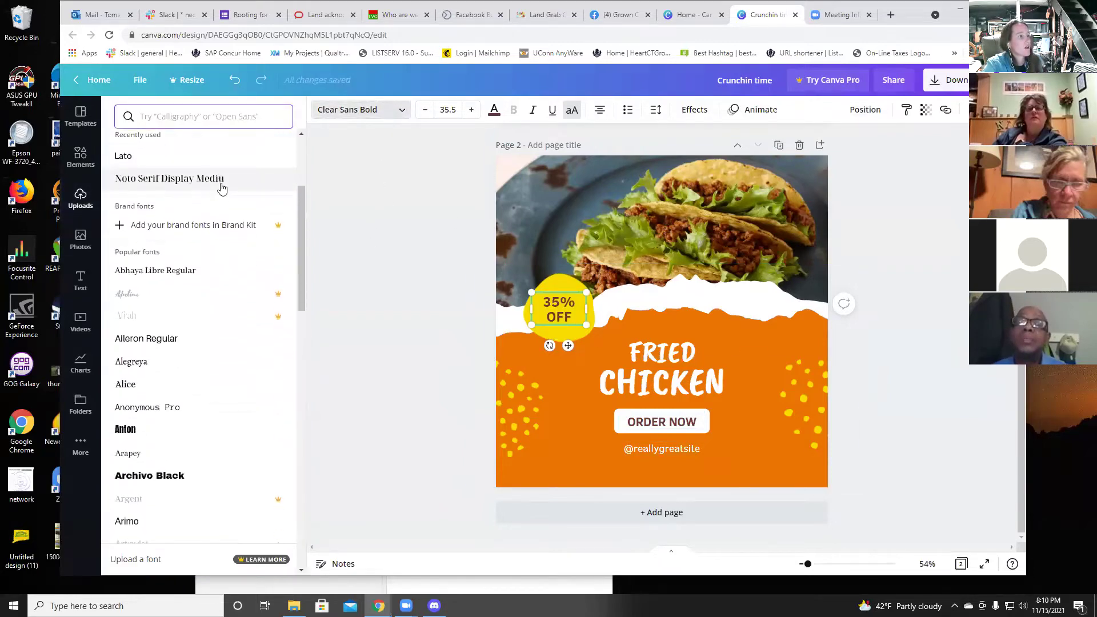
scroll(222, 188, down, 3)
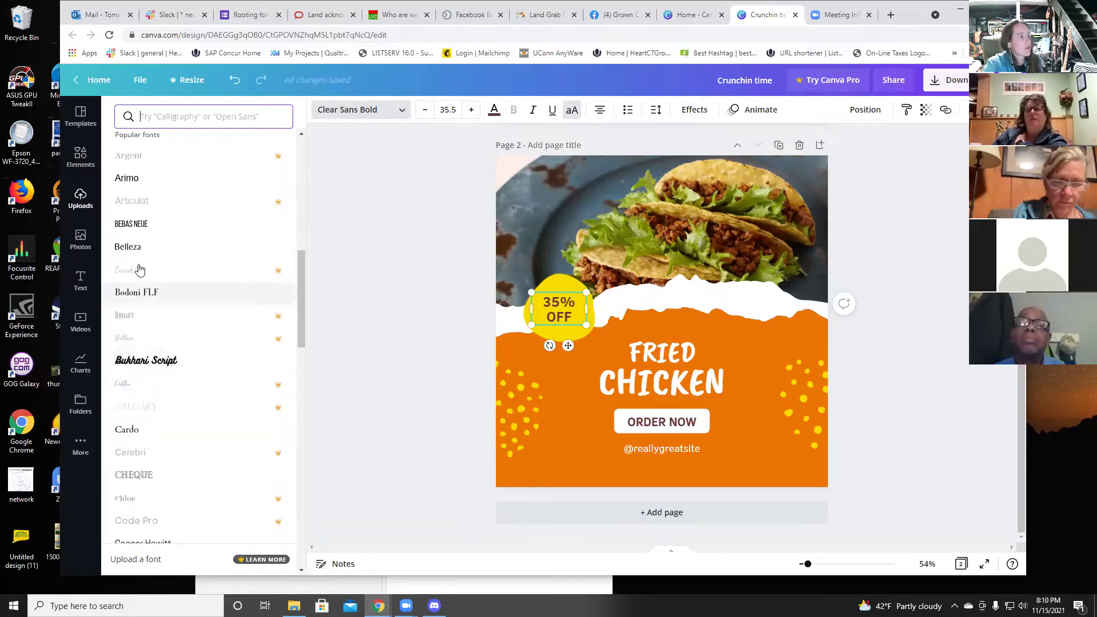
scroll(133, 165, up, 3)
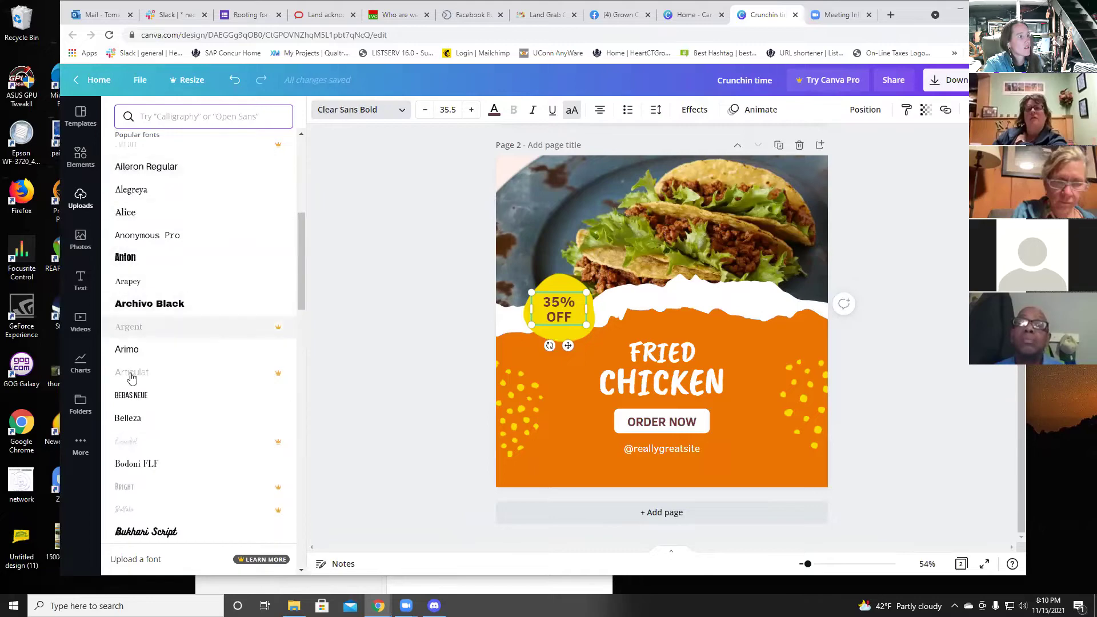
scroll(132, 434, down, 5)
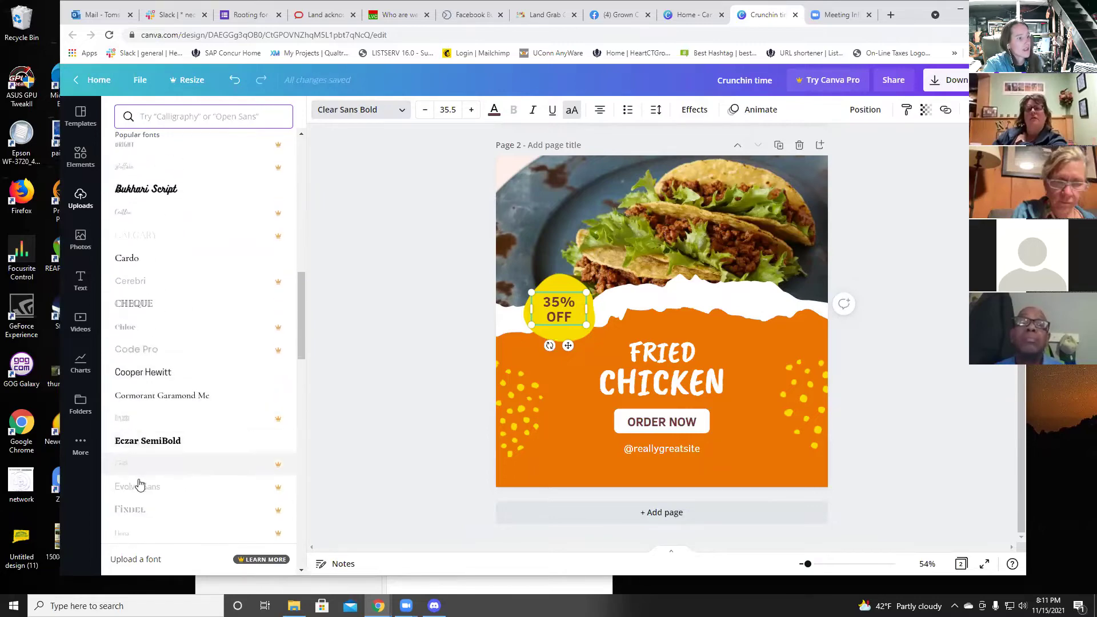
scroll(142, 372, up, 11)
scroll(157, 366, up, 2)
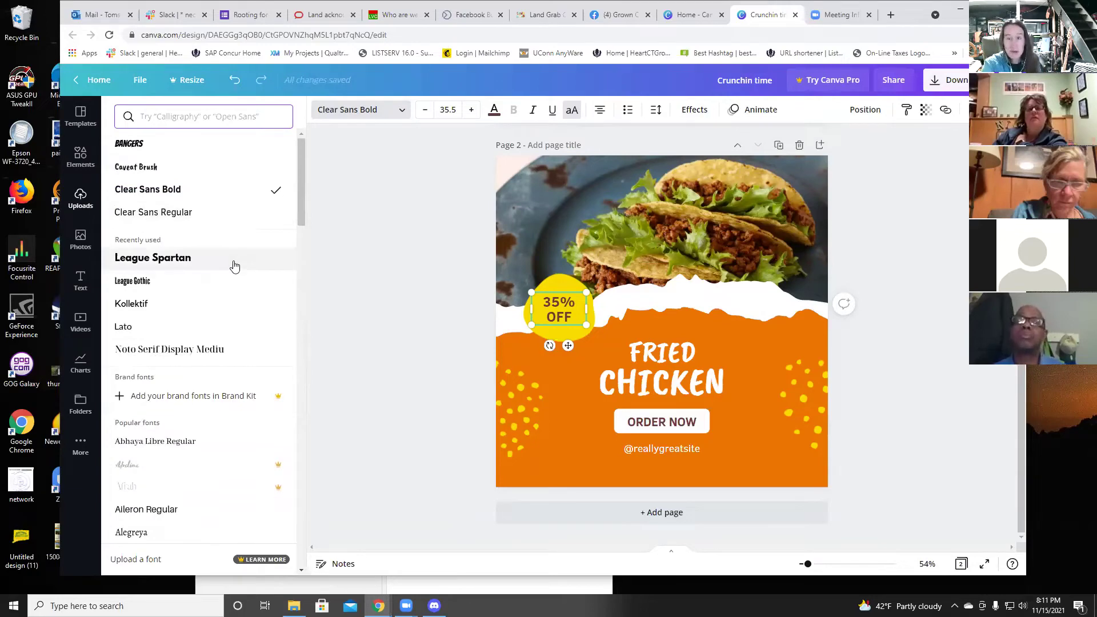
click(166, 258)
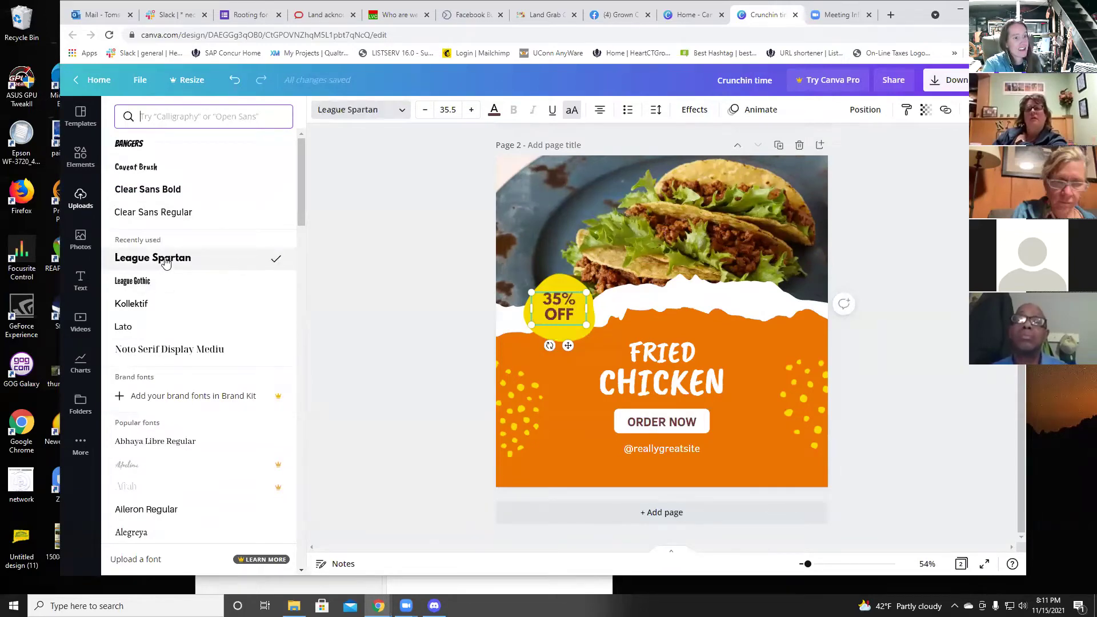
click(671, 427)
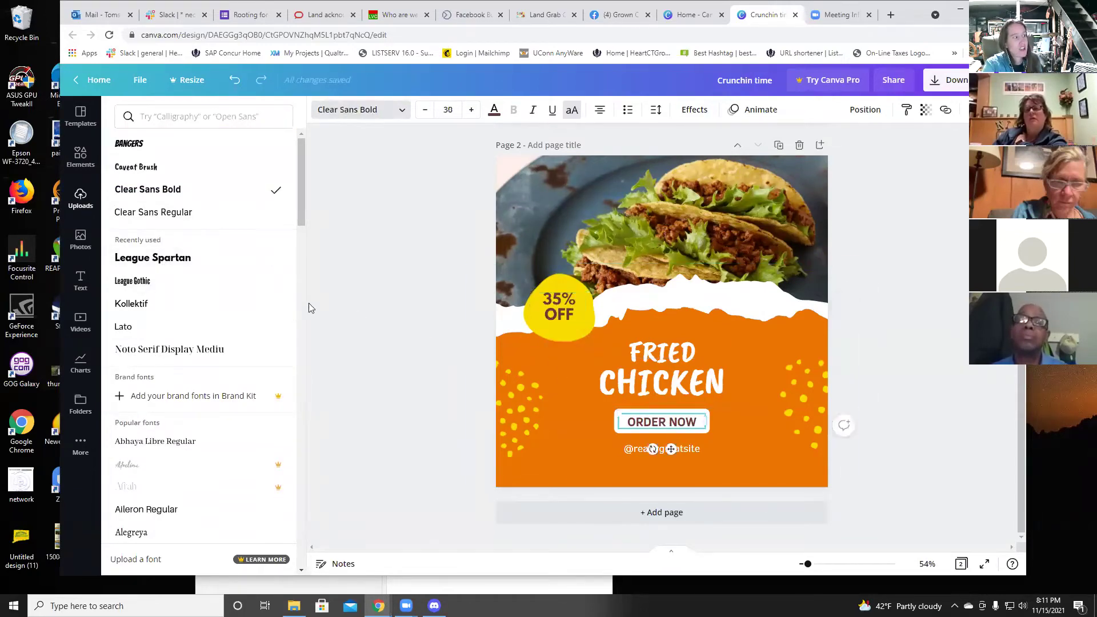
click(171, 260)
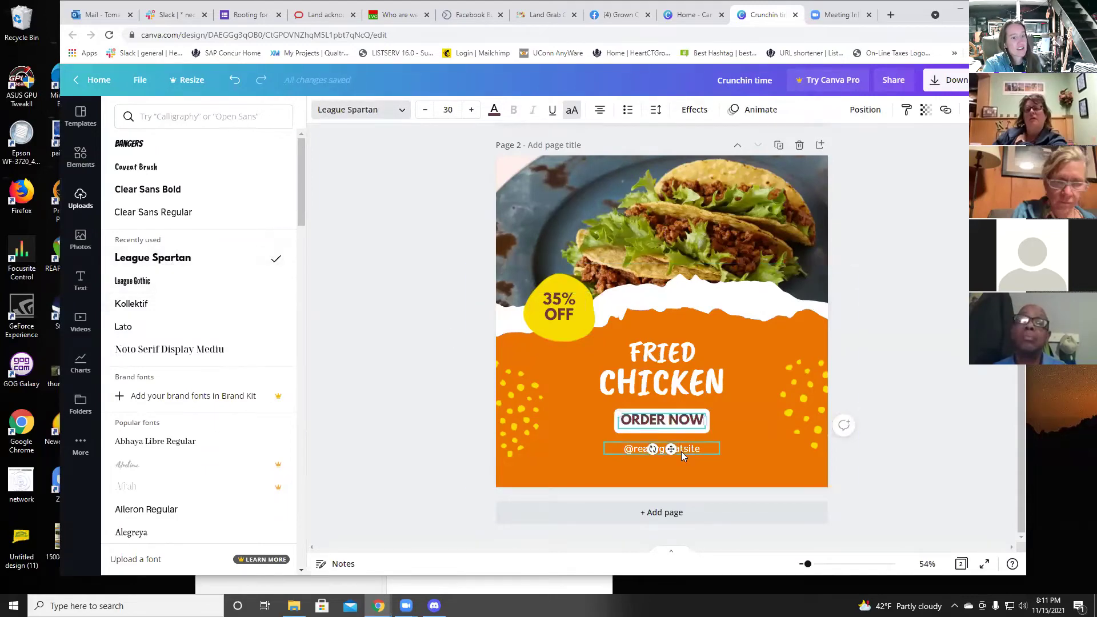
click(681, 450)
click(155, 258)
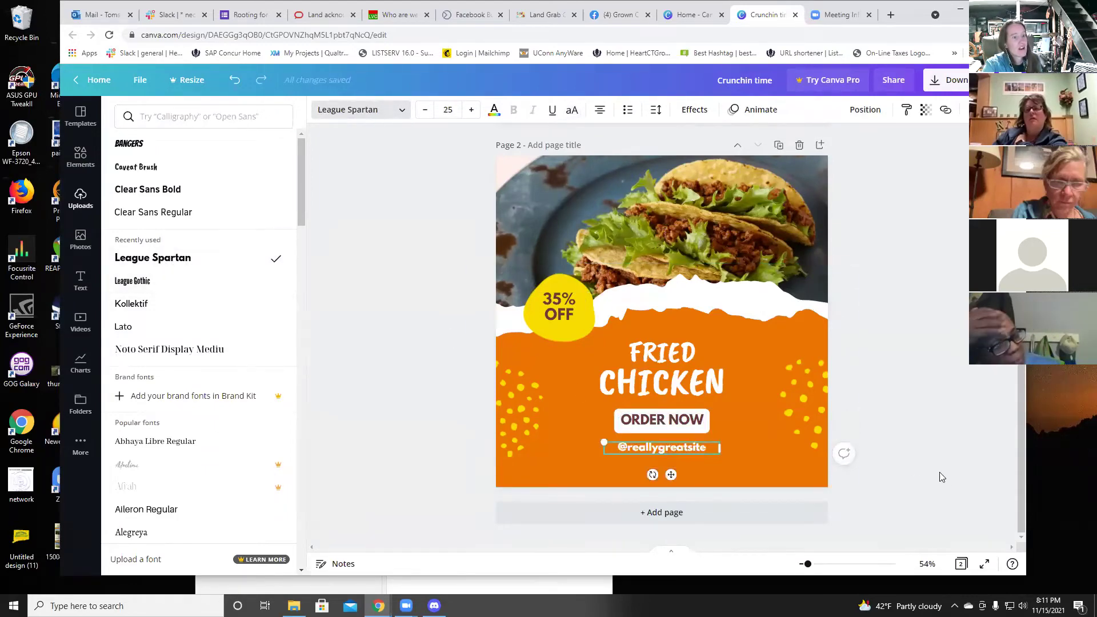
Step: Replace the word FRIED in the page 2 heading with GROUND
click(690, 352)
double_click(704, 350)
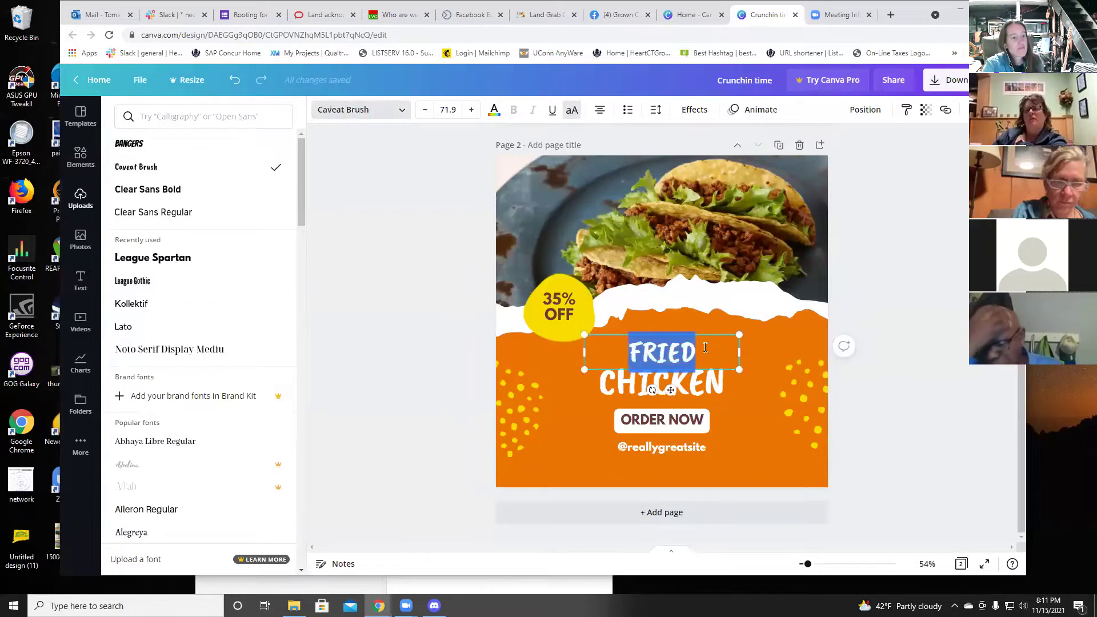
text(GROUND)
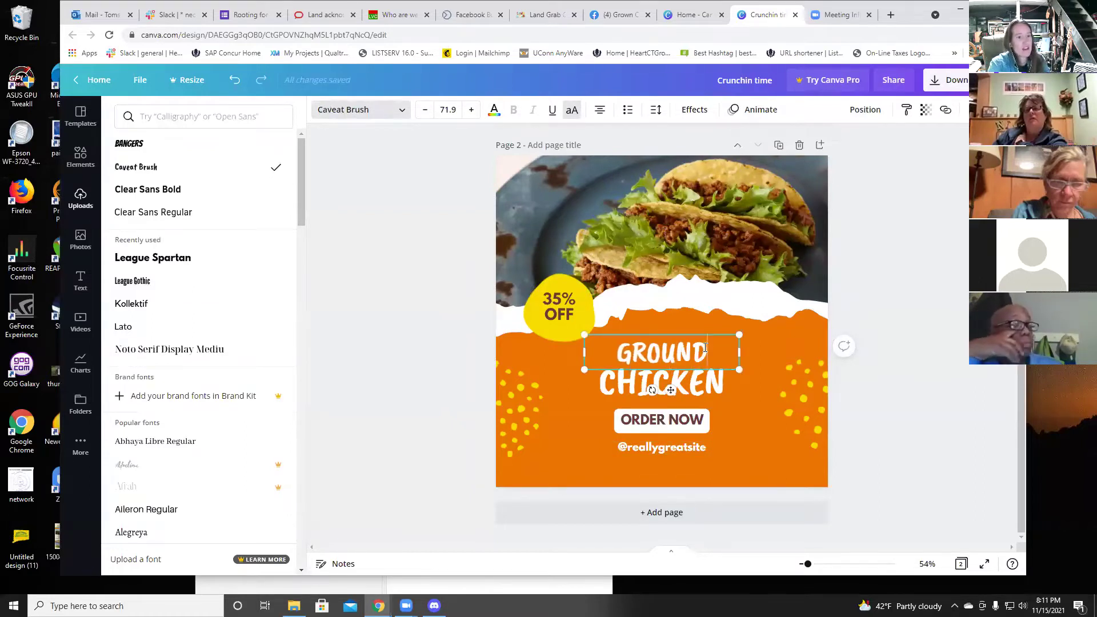
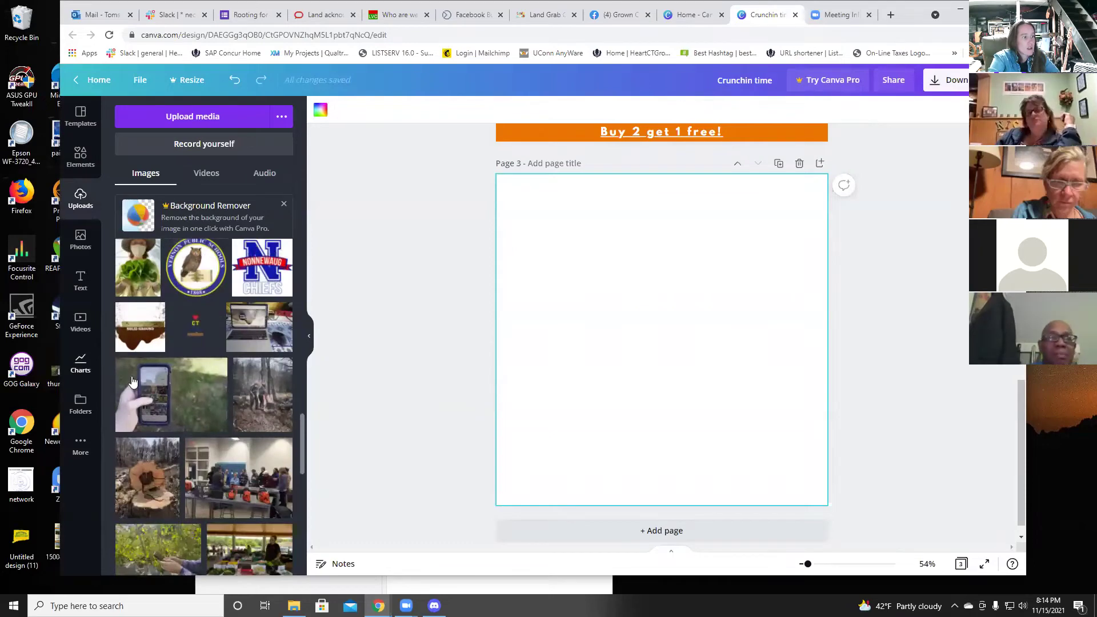
Step: Look through the uploaded images with blank page 3 in view and open the stock photo library
scroll(162, 370, down, 10)
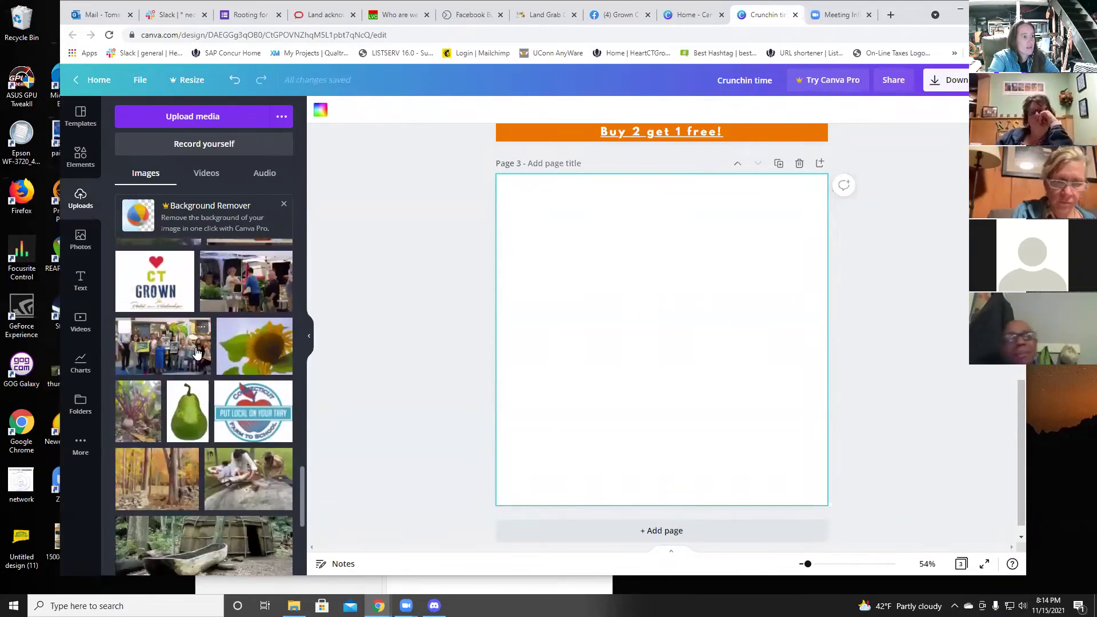
scroll(171, 412, down, 2)
scroll(231, 508, down, 5)
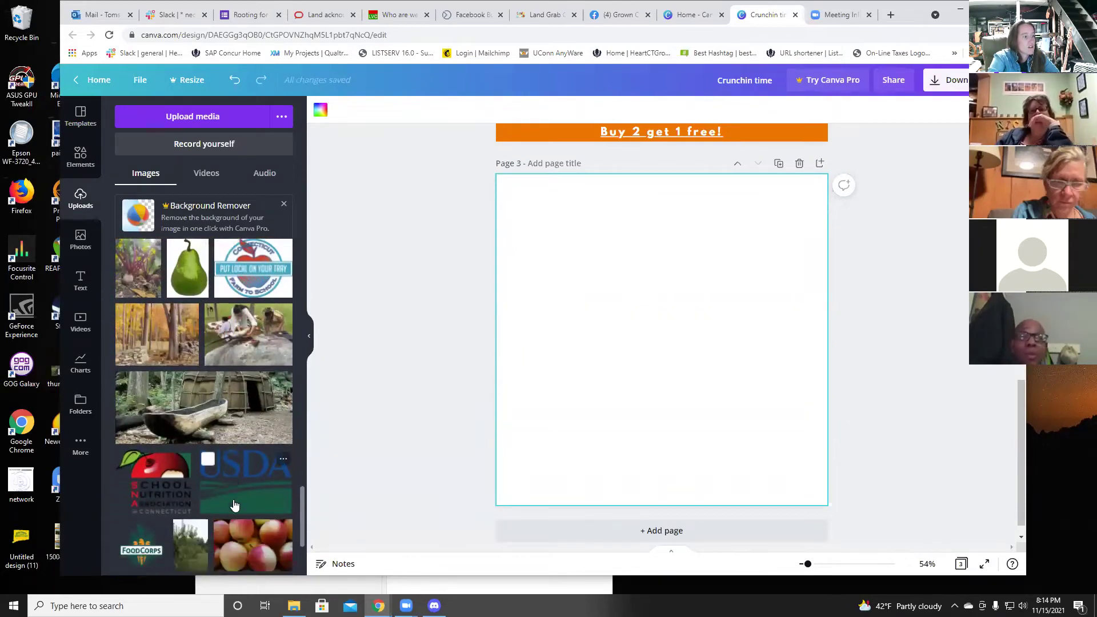
scroll(229, 486, up, 7)
scroll(228, 482, up, 10)
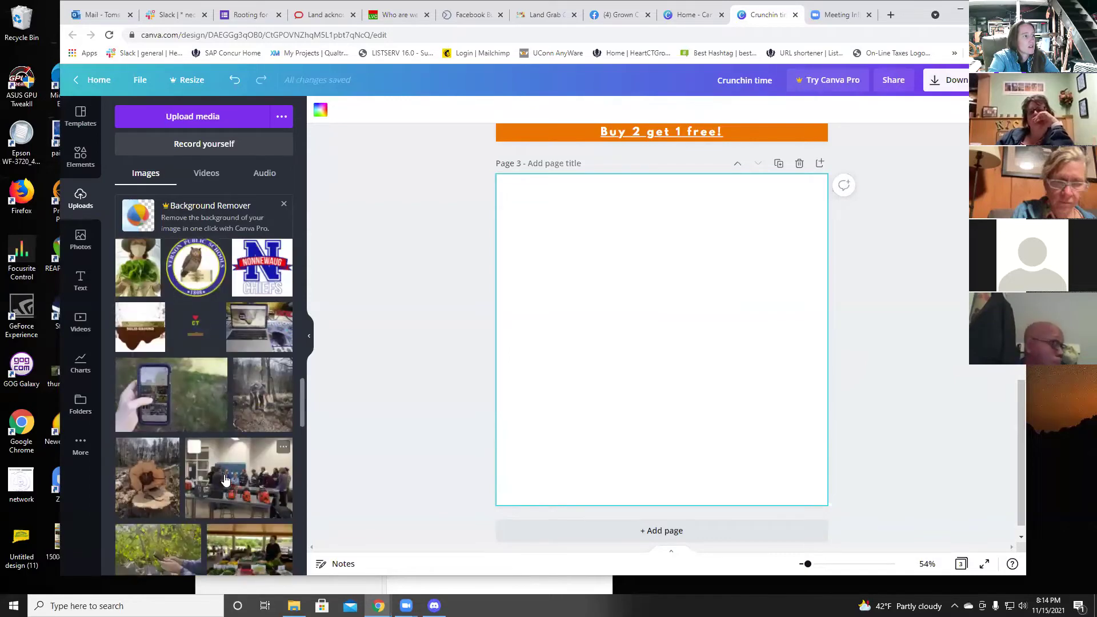
scroll(223, 474, up, 5)
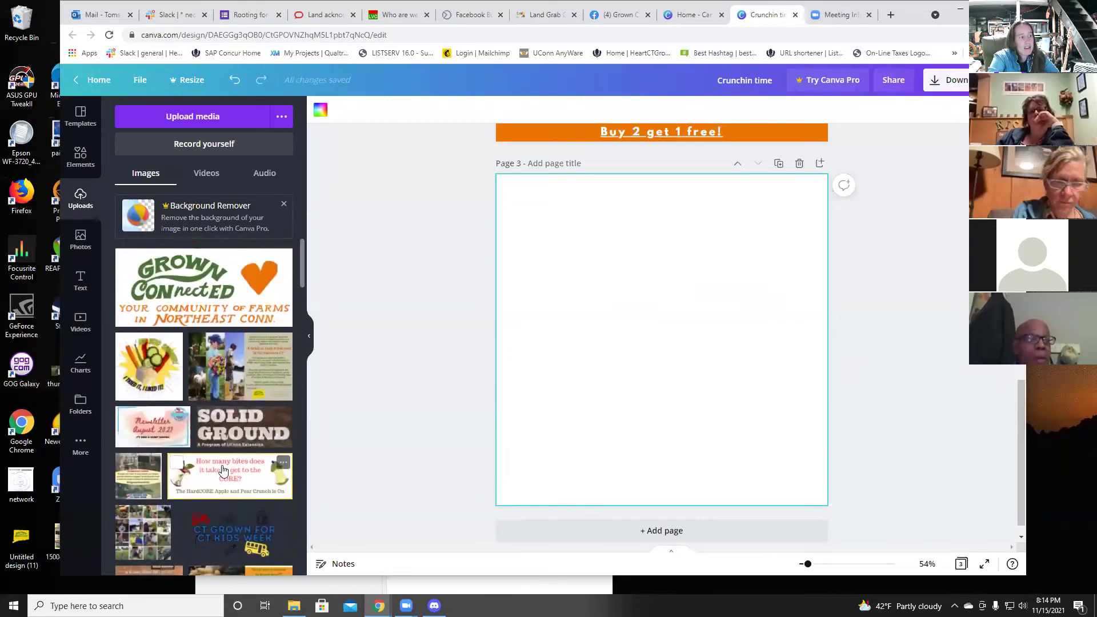
scroll(225, 460, down, 10)
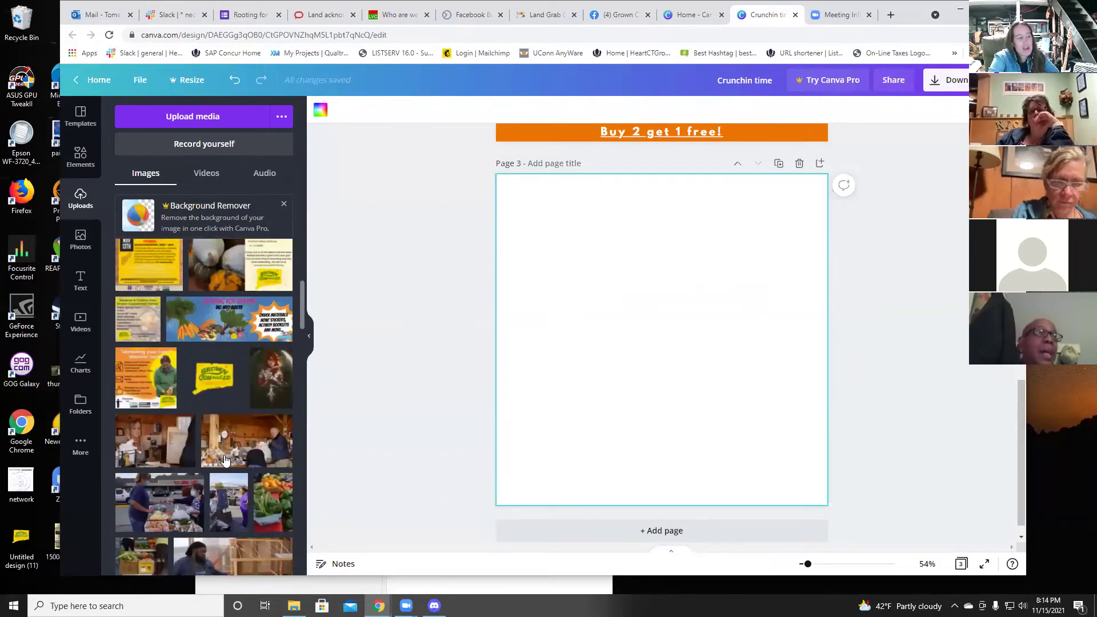
scroll(222, 451, up, 10)
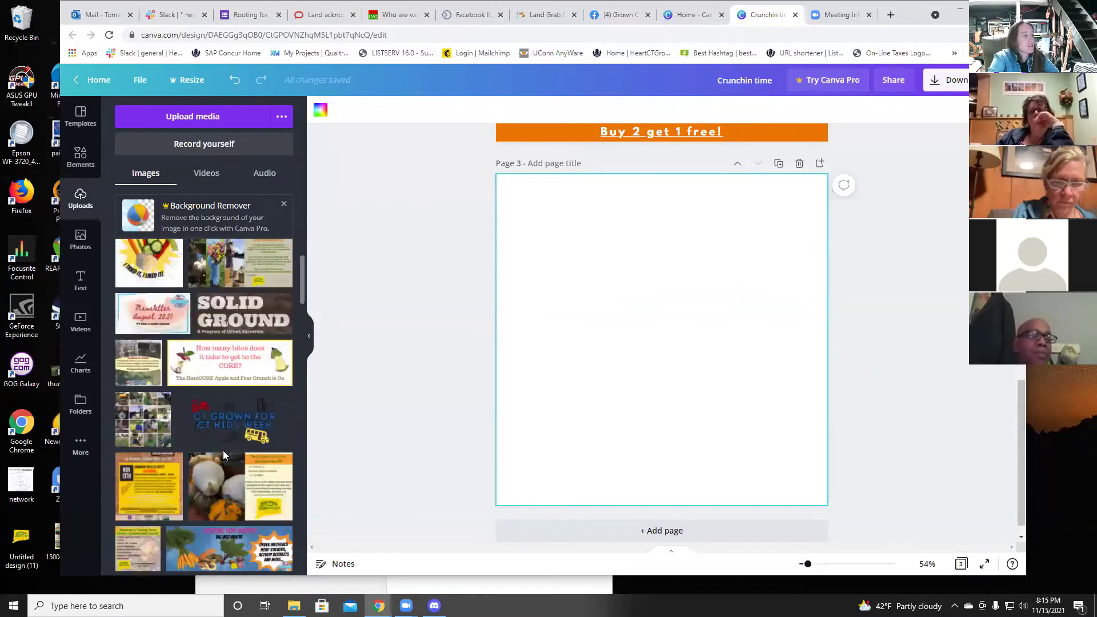
click(80, 240)
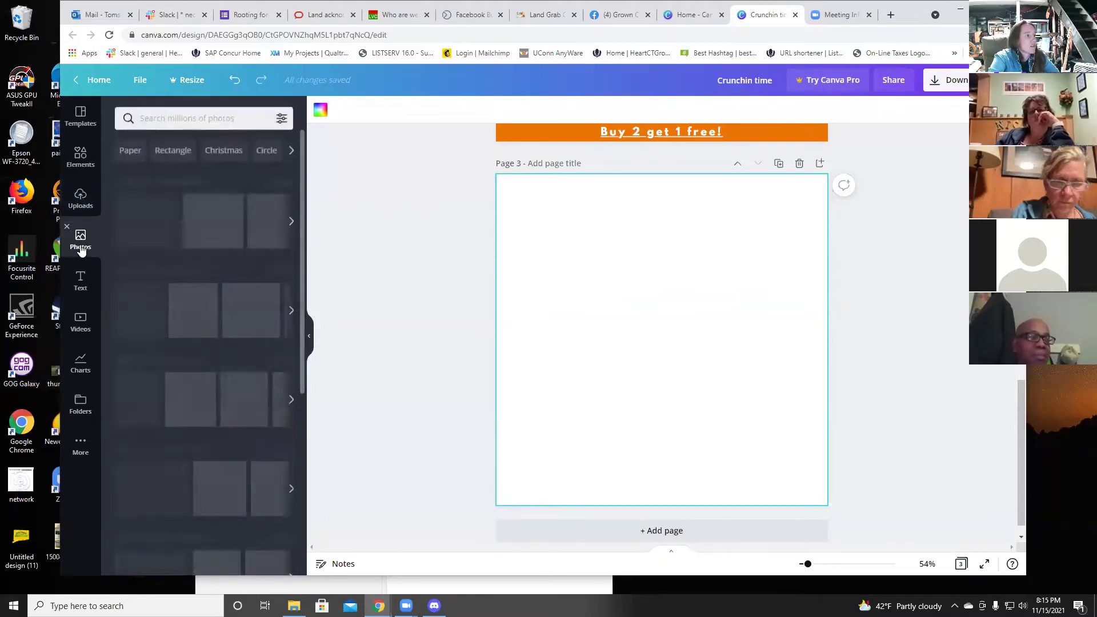
Step: Search the photo library for thanksgiving and set the wood-plank photo with autumn leaves as page 3's background
click(213, 116)
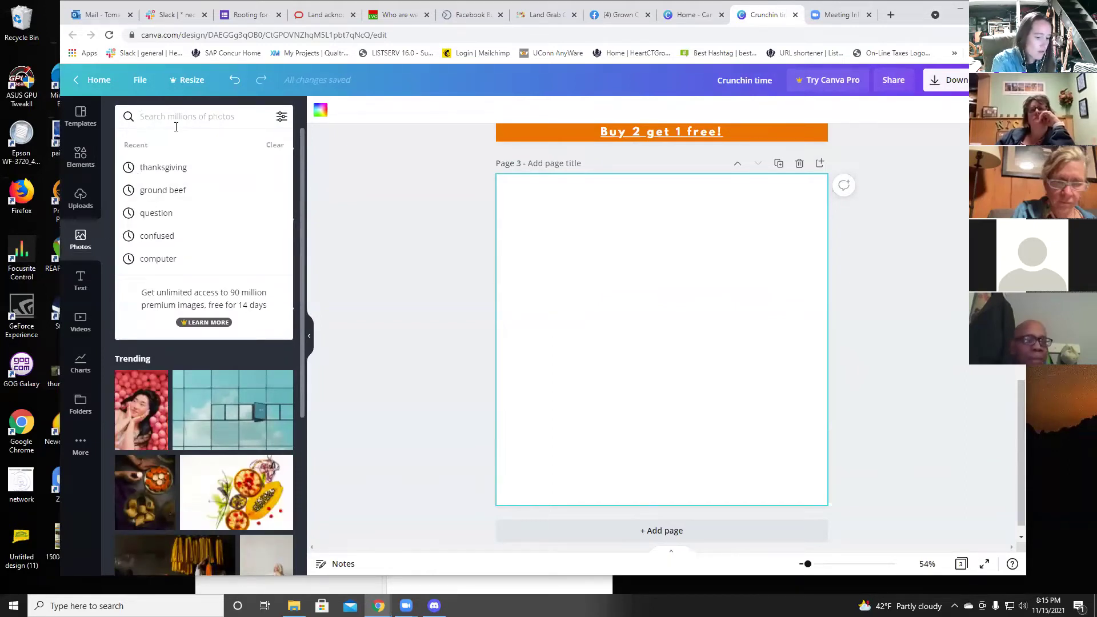
text(thanks)
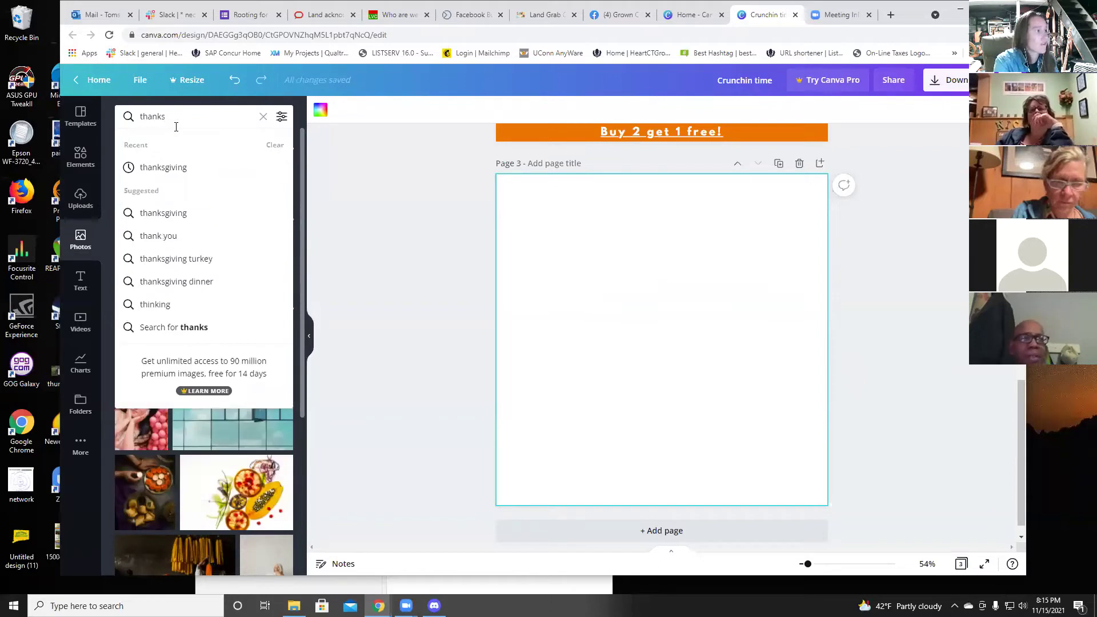
click(171, 167)
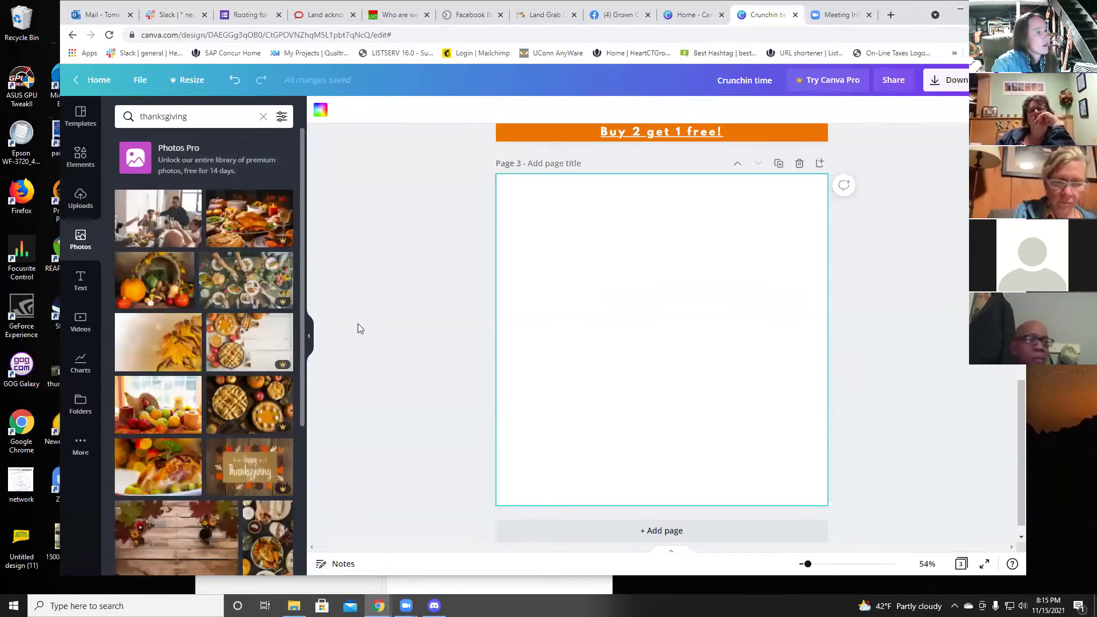
scroll(200, 314, down, 3)
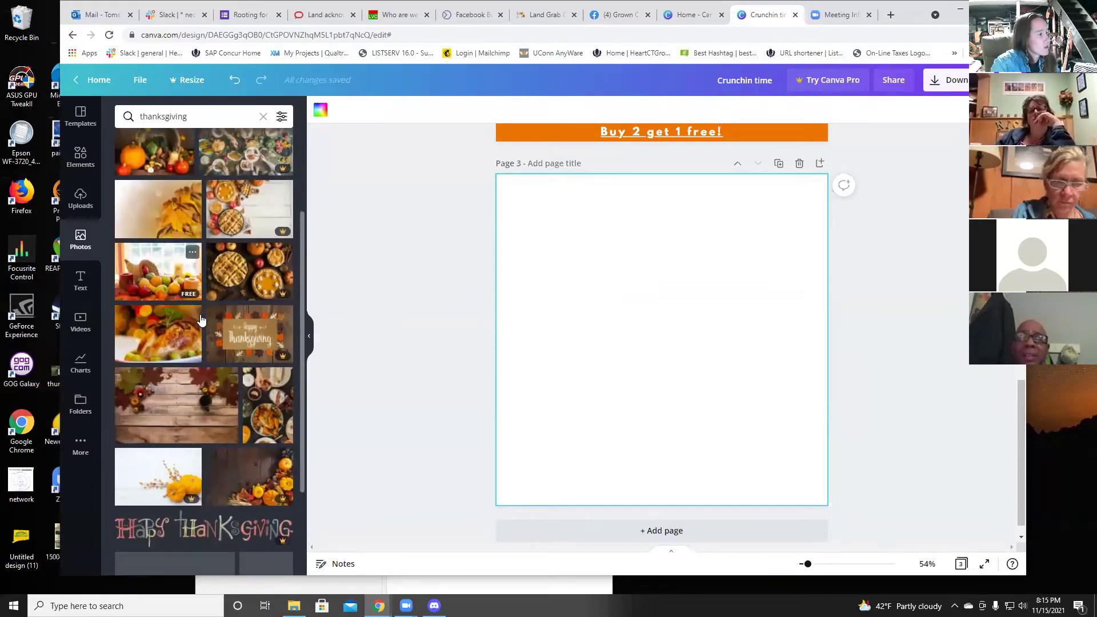
scroll(200, 320, down, 1)
scroll(257, 377, down, 2)
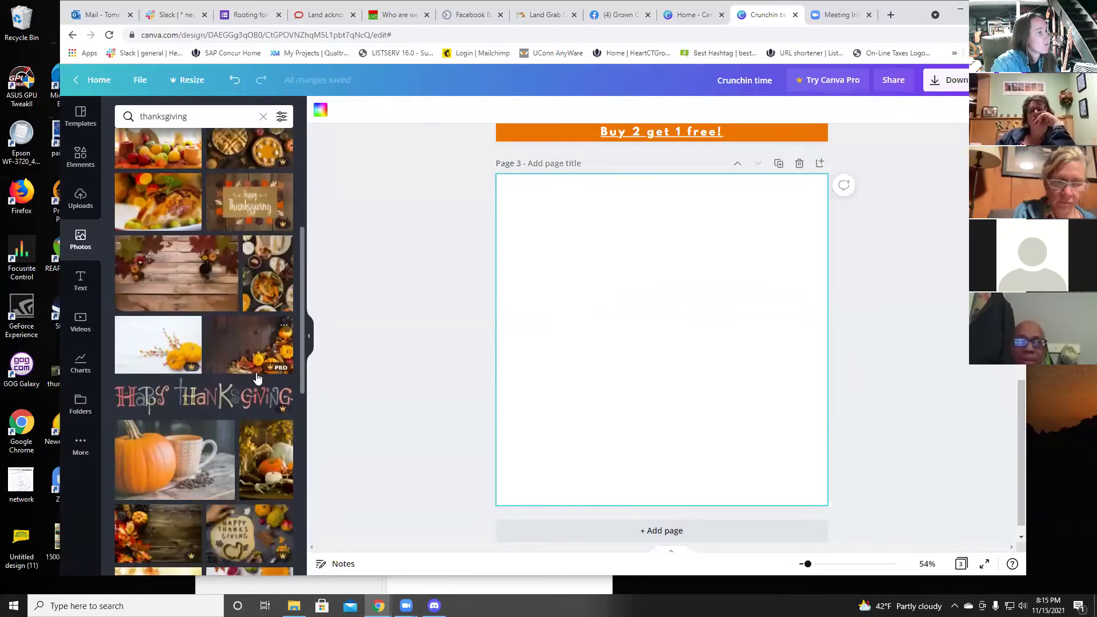
click(178, 284)
right_click(599, 340)
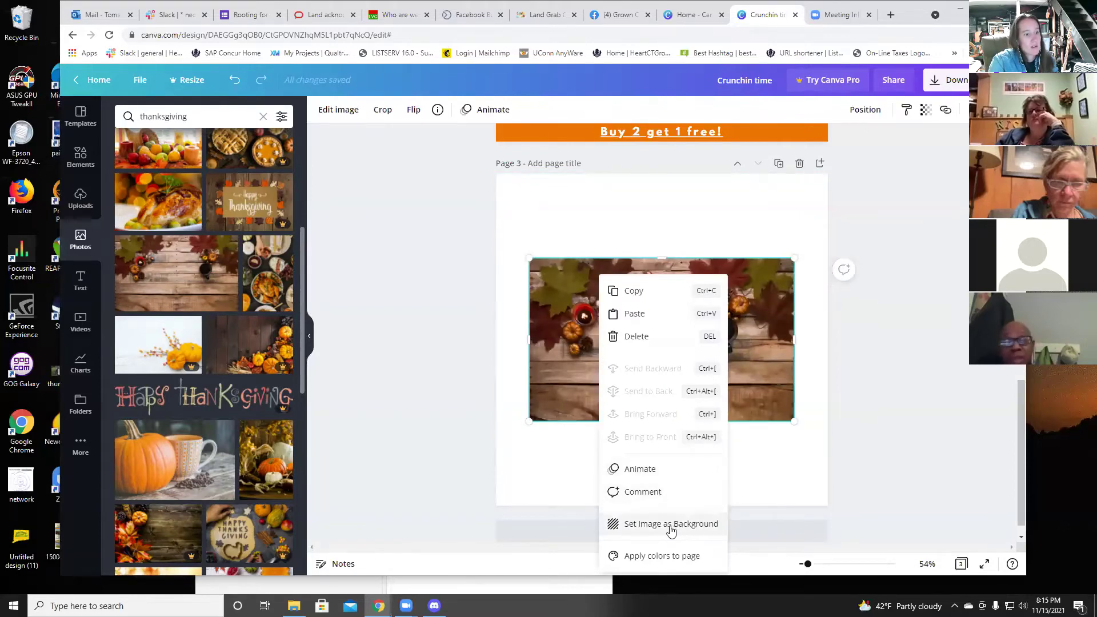
click(670, 526)
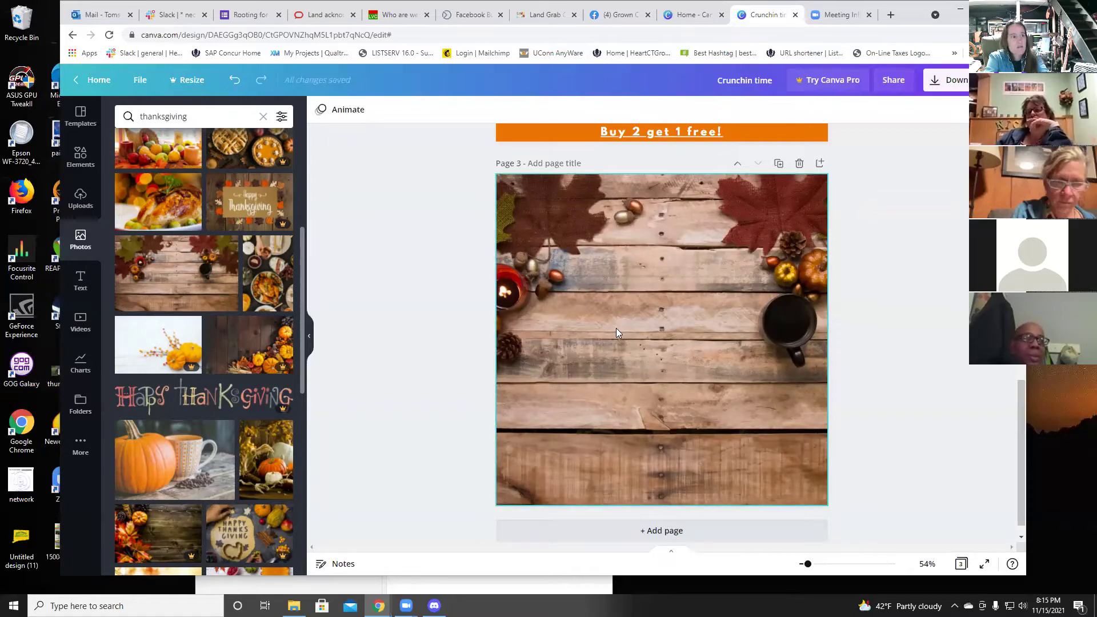
Step: Reposition the page 3 background photo within its frame to show its left part with the leaves, candle and small pumpkins
double_click(615, 332)
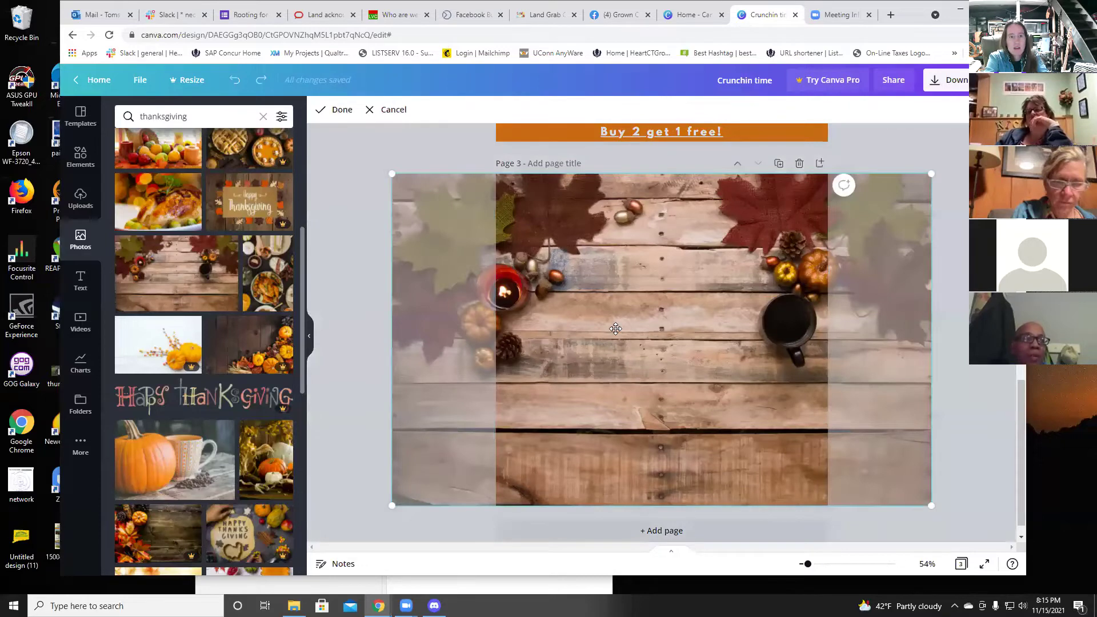
drag(615, 328, 713, 323)
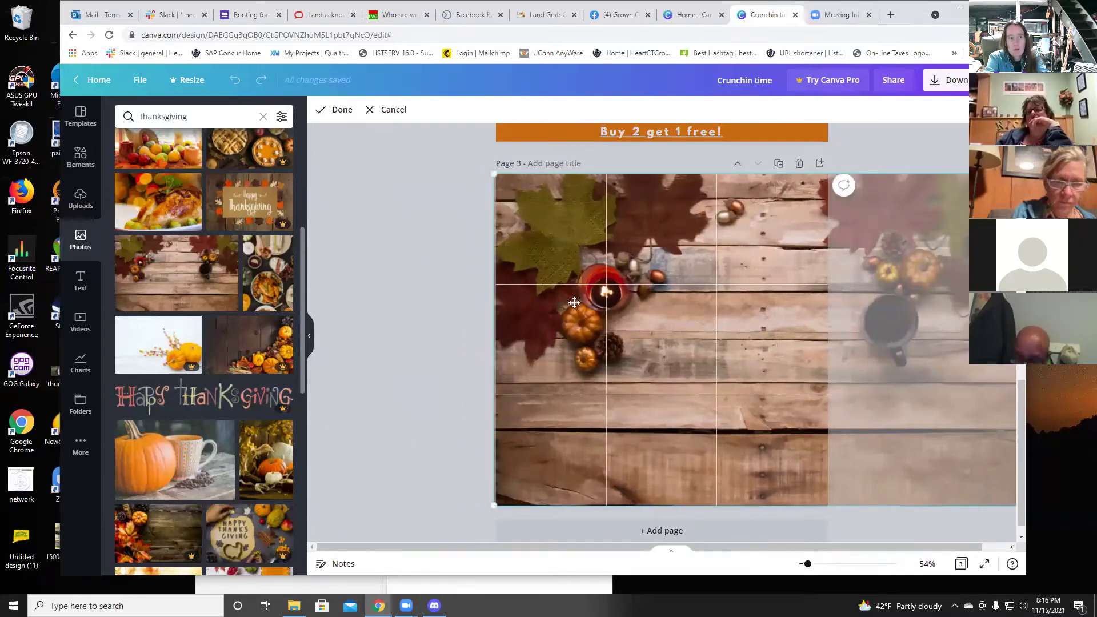
click(461, 275)
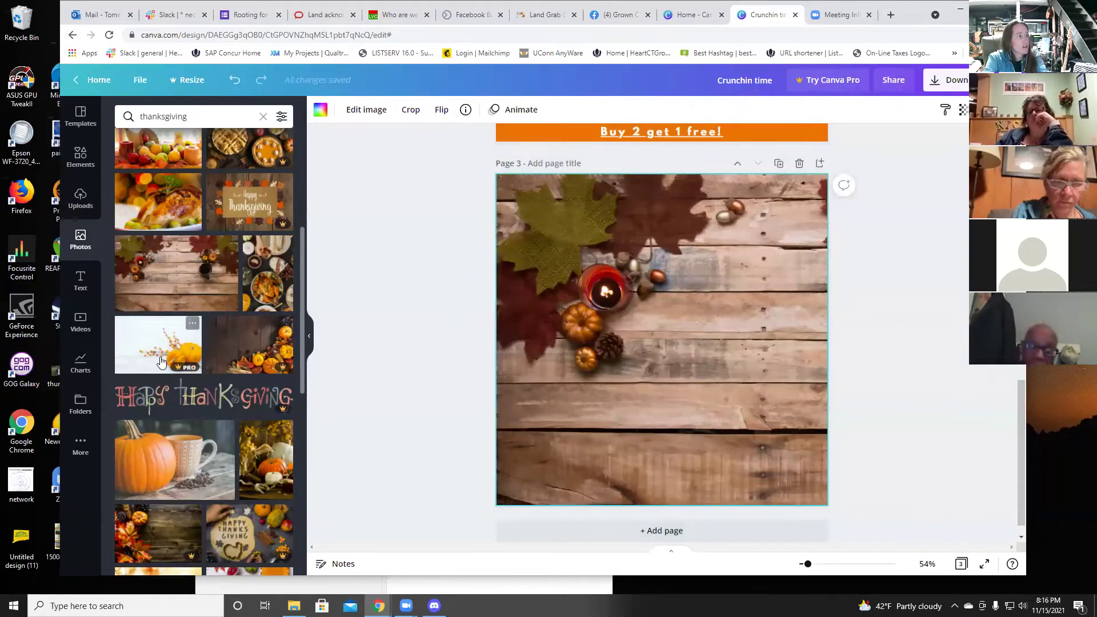
double_click(725, 366)
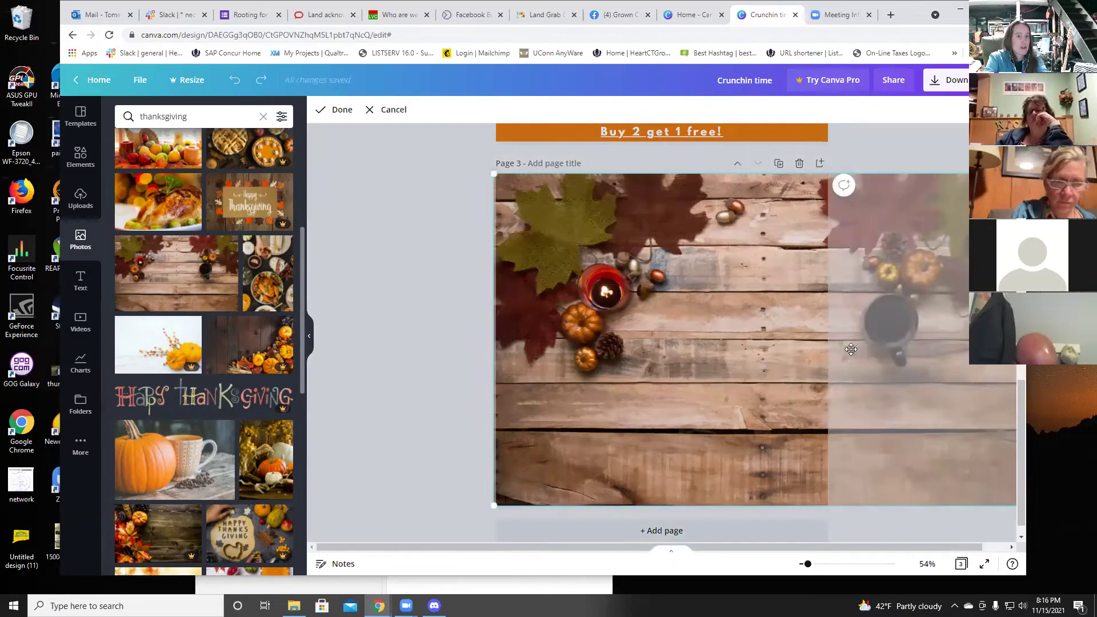
click(431, 340)
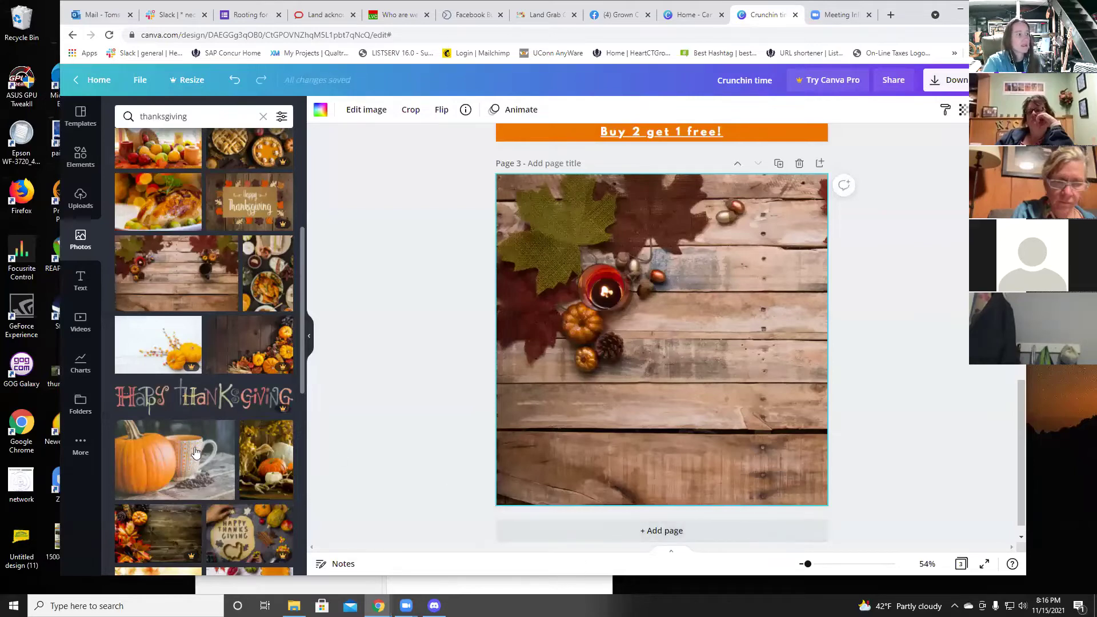
Step: Clear the ground beef element search, browse the full Lines & Shapes collection and add the sloped-top shape to page 3
click(80, 155)
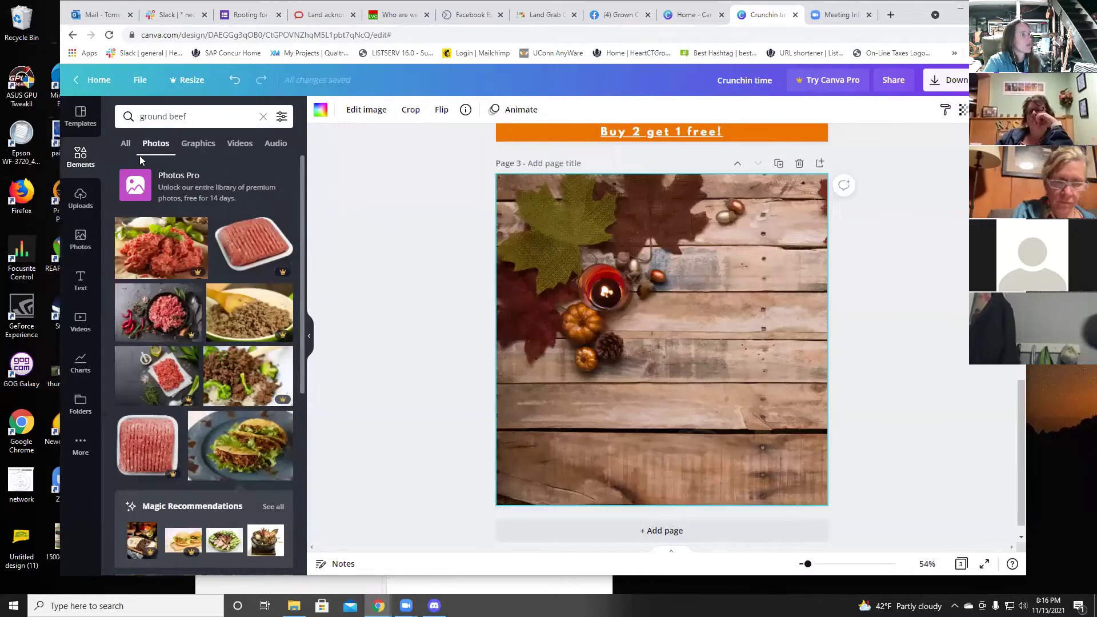
click(126, 143)
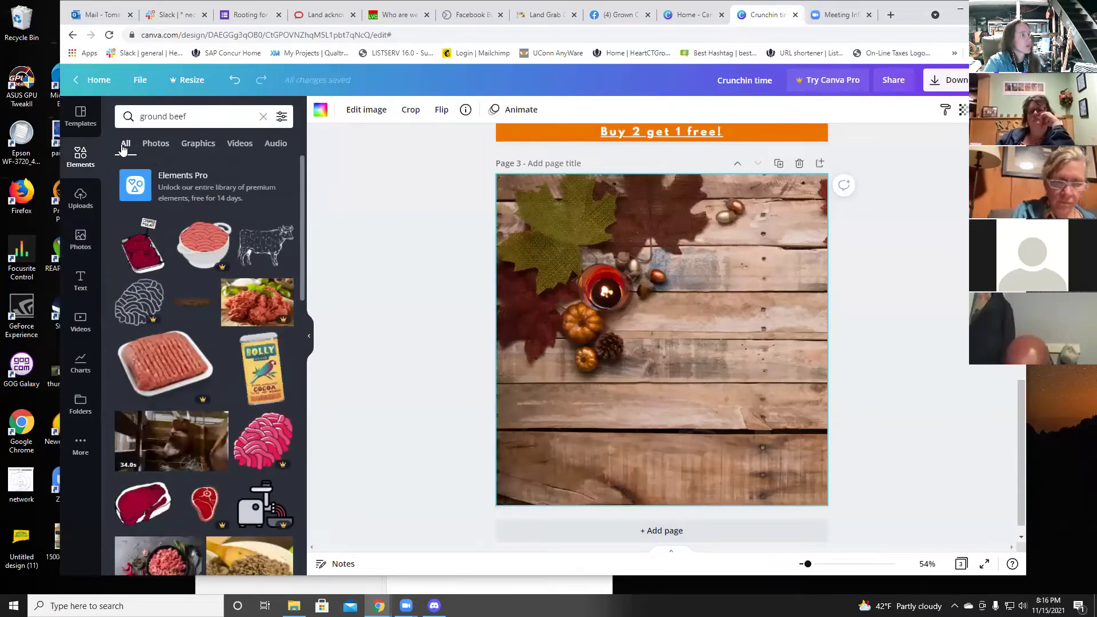
click(258, 116)
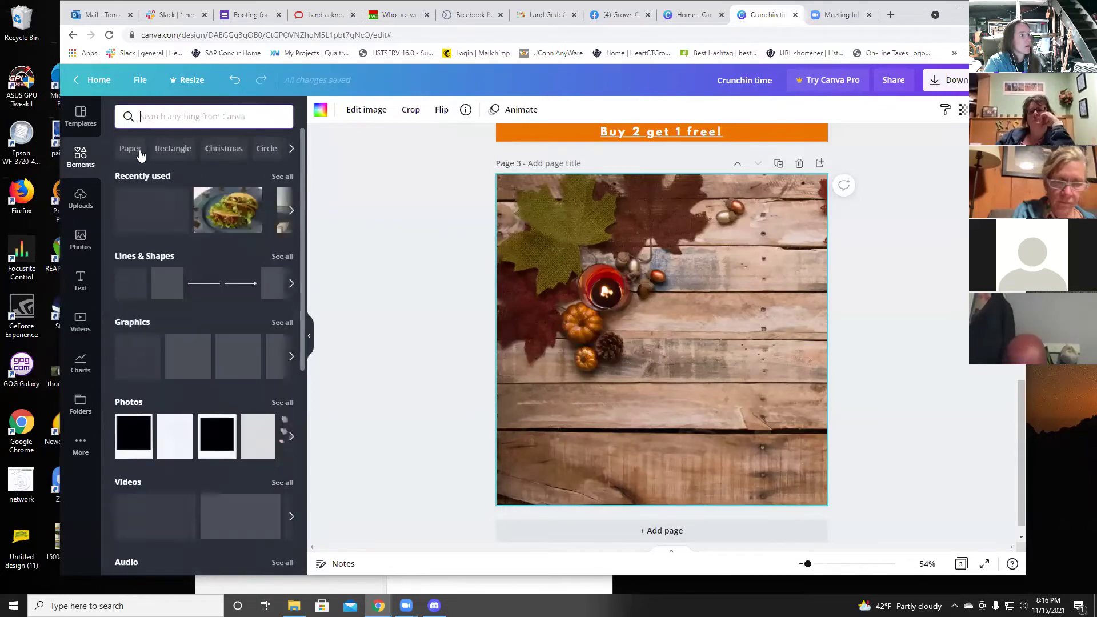
click(283, 256)
scroll(189, 244, down, 3)
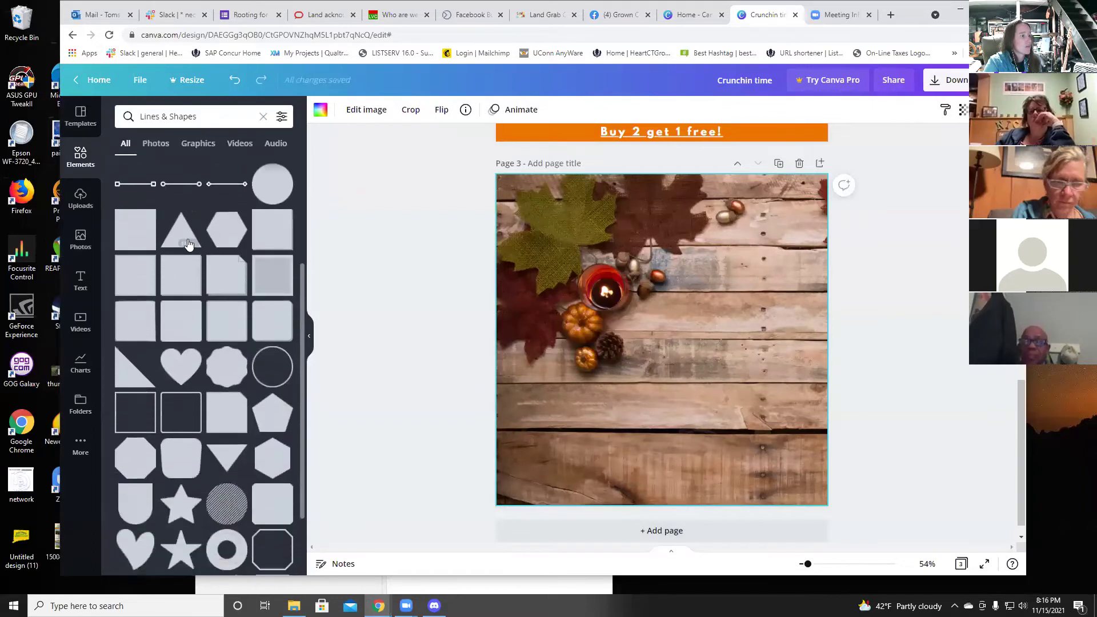
scroll(188, 245, down, 7)
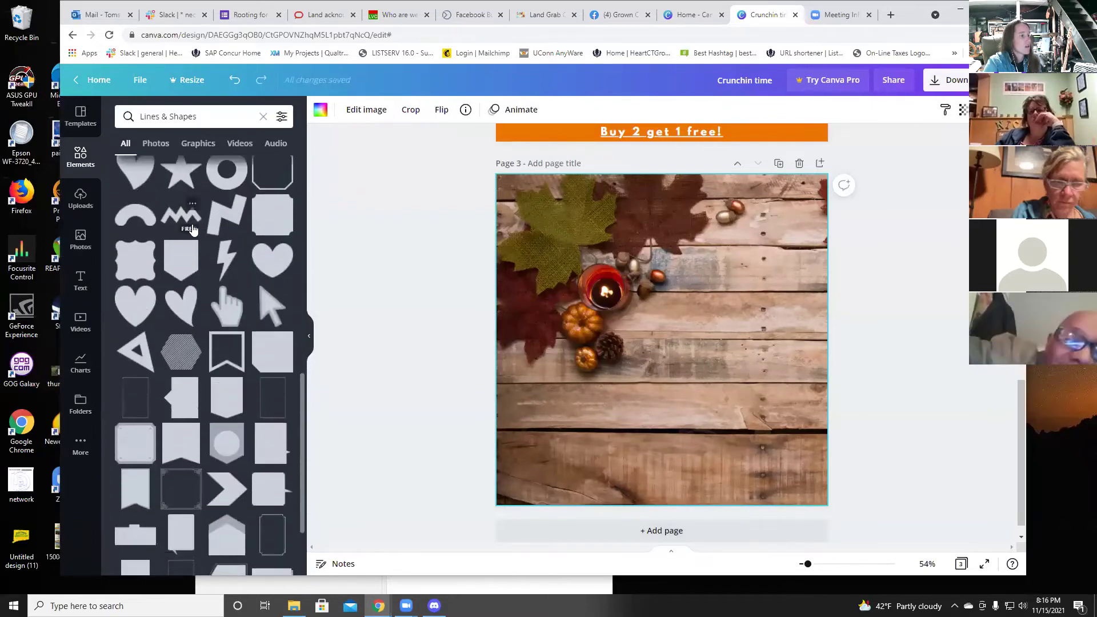
scroll(192, 228, down, 10)
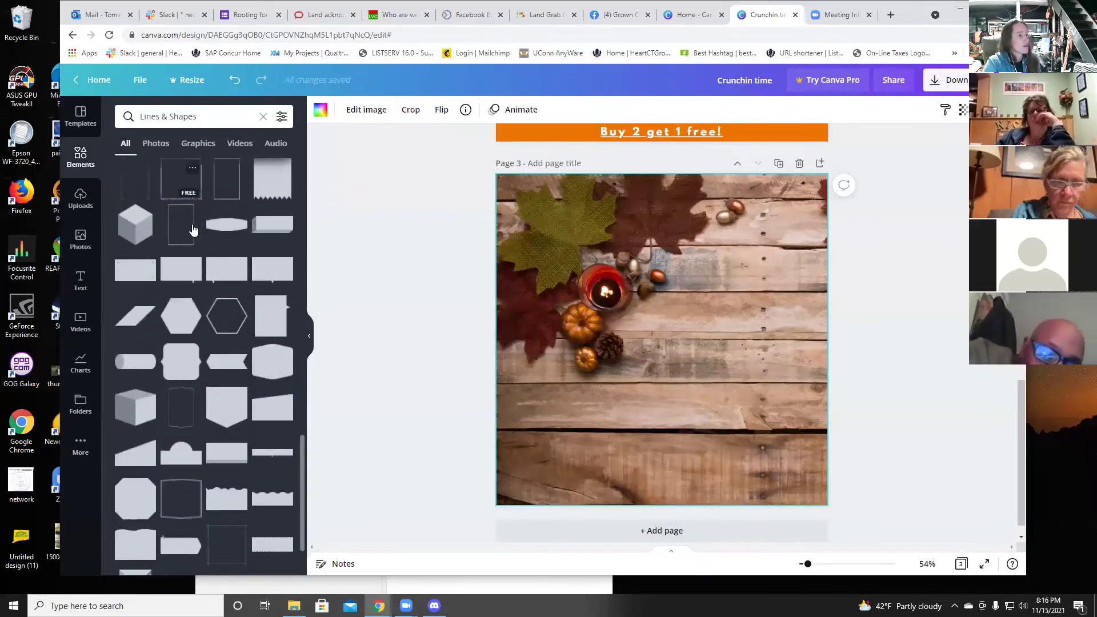
scroll(191, 228, down, 4)
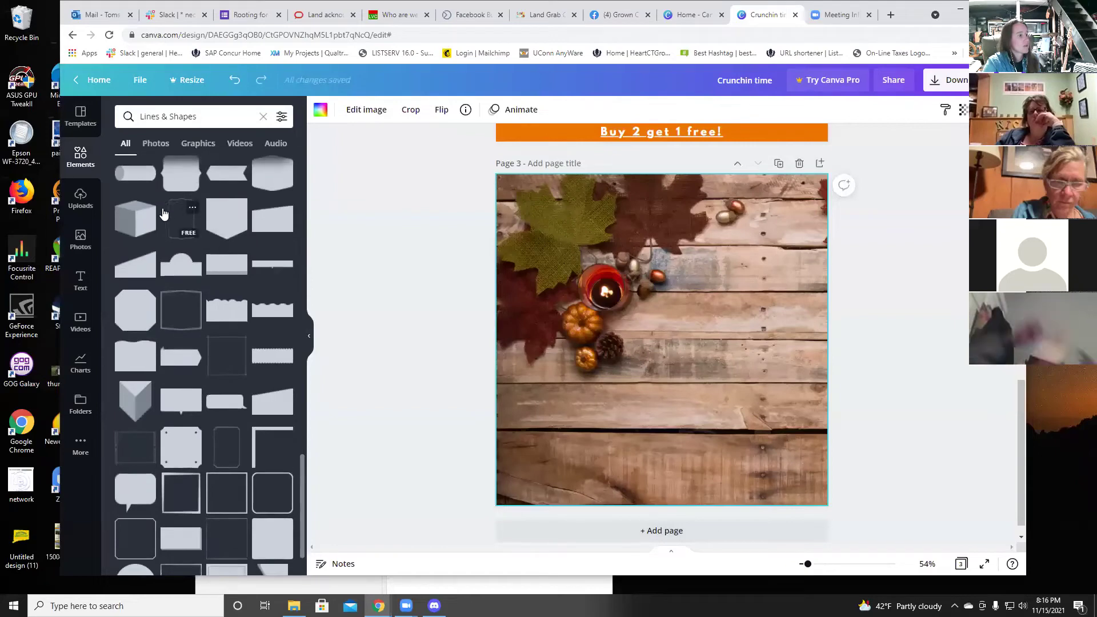
scroll(160, 217, down, 1)
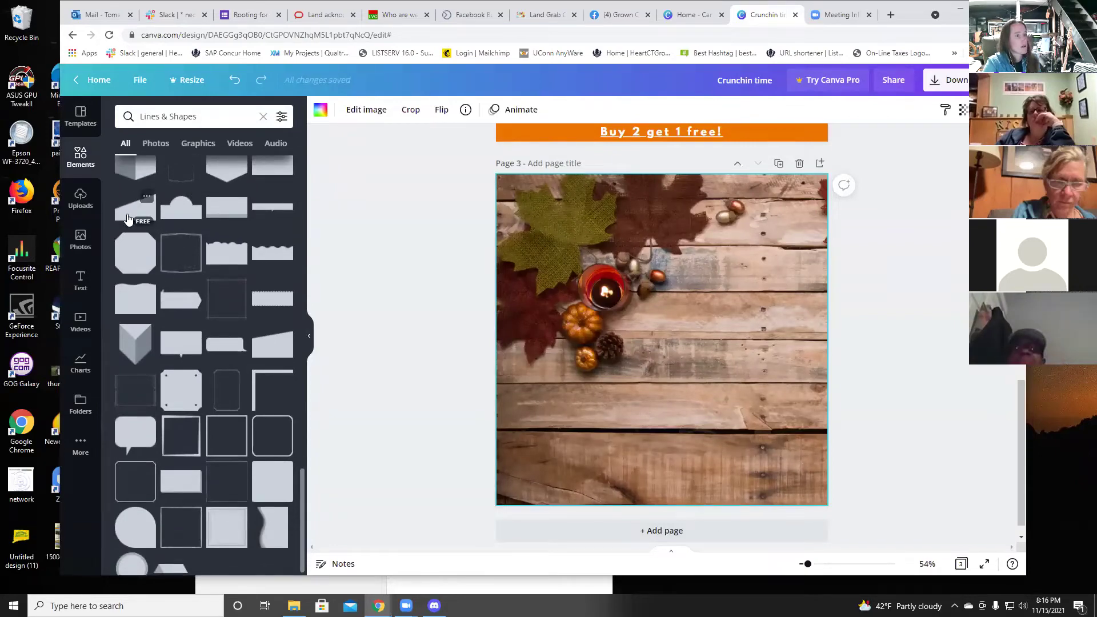
click(127, 219)
Step: Move and enlarge the sloped shape to cover the lower part of page 3 across its full width
drag(651, 351, 654, 410)
drag(570, 458, 496, 505)
drag(751, 341, 849, 300)
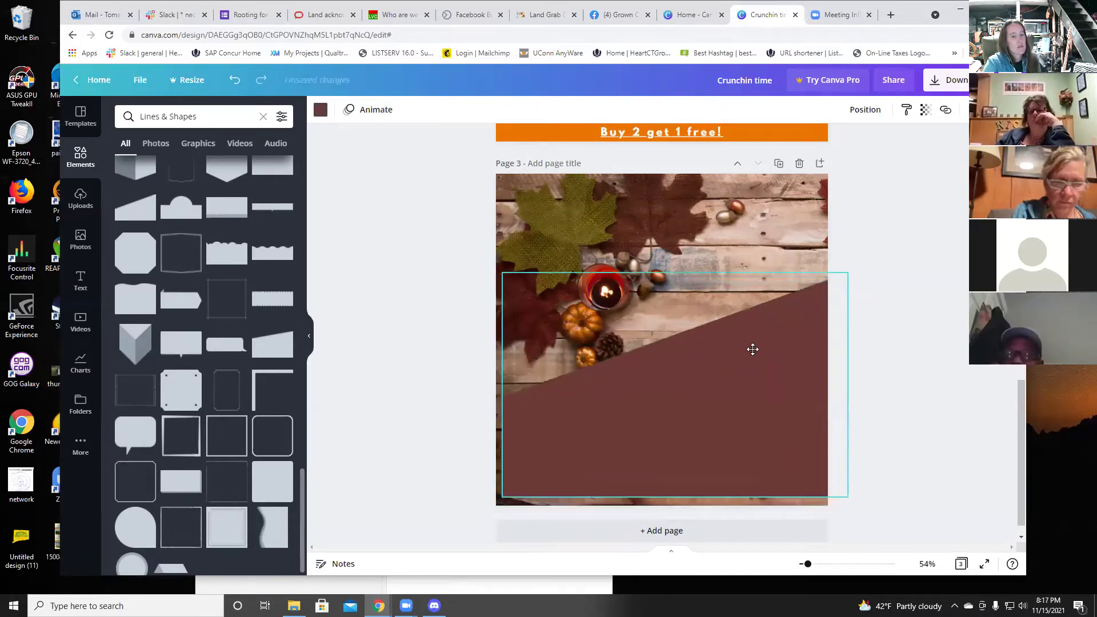
click(746, 360)
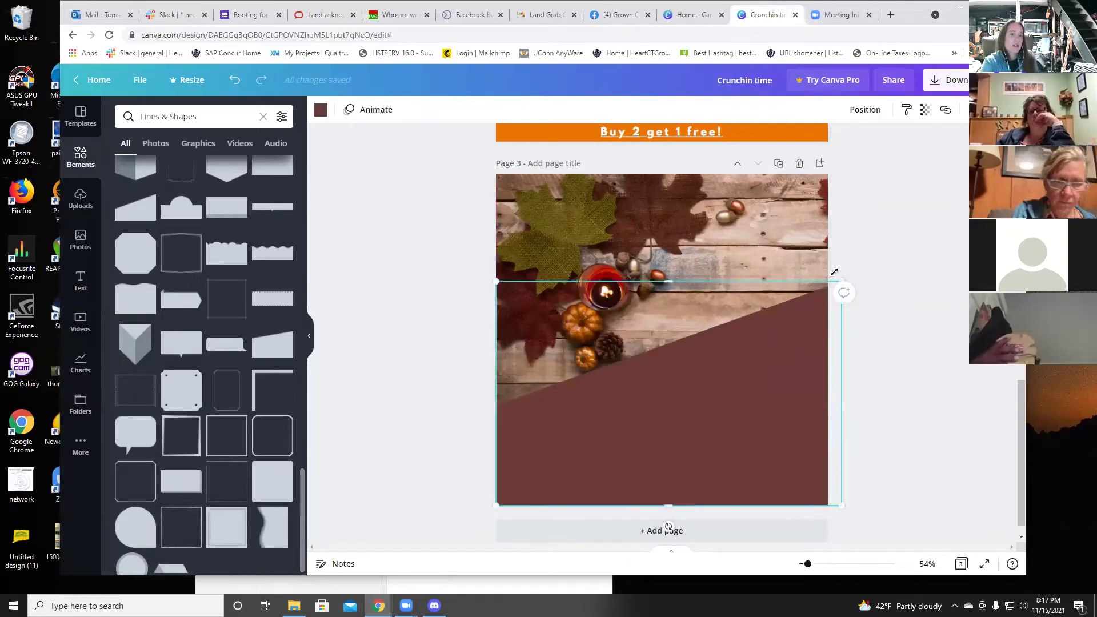
drag(846, 273, 853, 269)
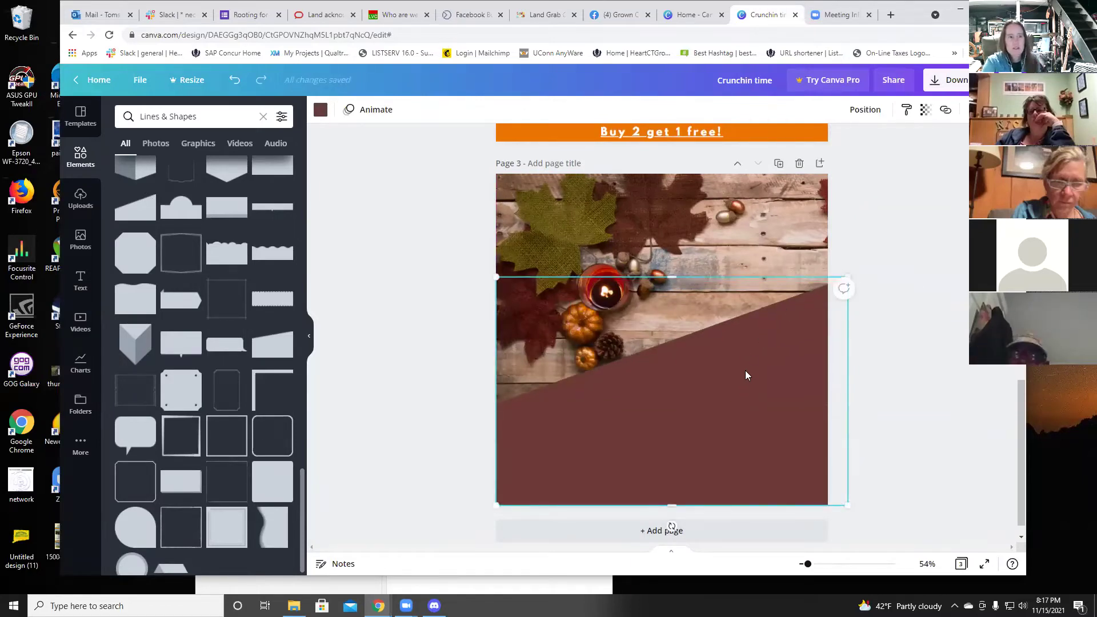
Step: Set the sloped shape's transparency to 61
click(926, 111)
drag(883, 149, 860, 152)
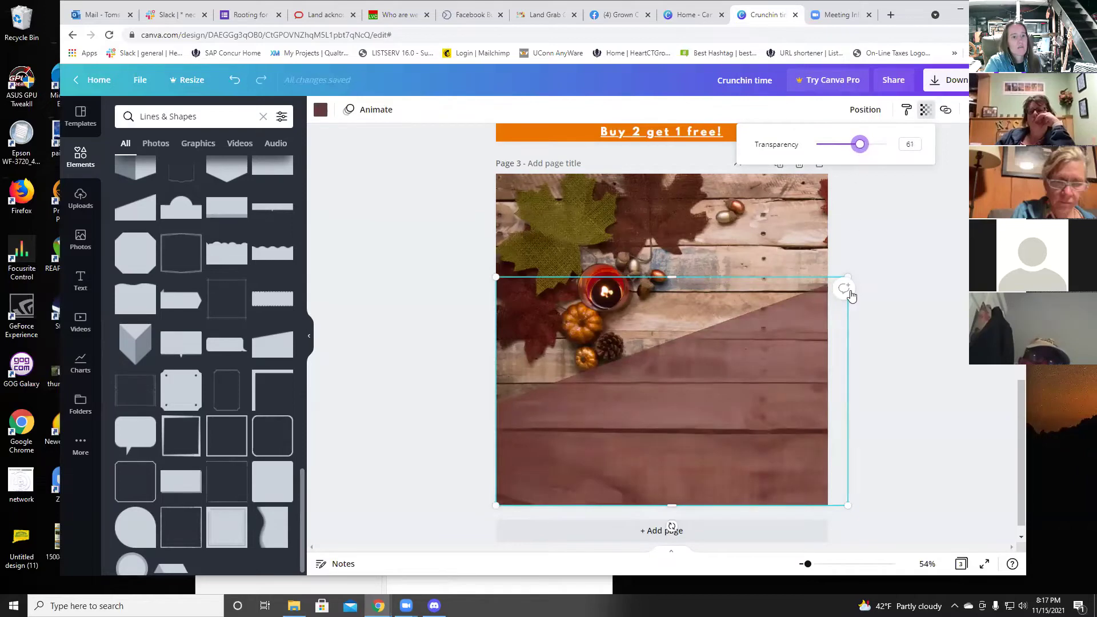
click(802, 371)
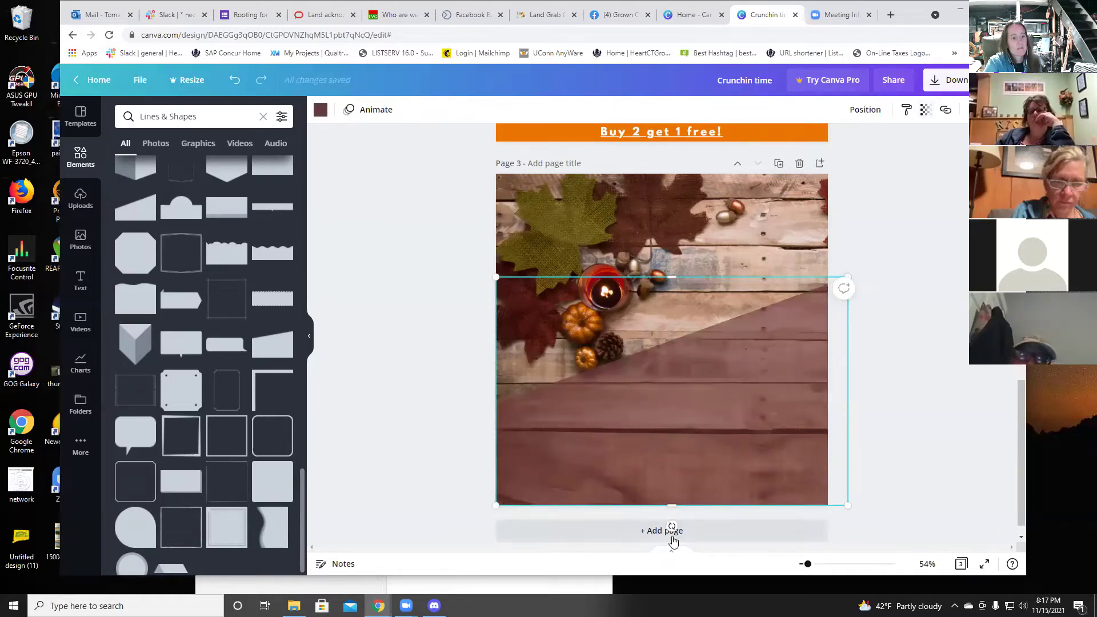
Step: Rotate the sloped shape counterclockwise, enlarge it to about 1,397 by 1,087, and position it to cover page 3's lower-right corner diagonally
drag(671, 526, 709, 523)
drag(808, 231, 844, 203)
scroll(565, 497, down, 1)
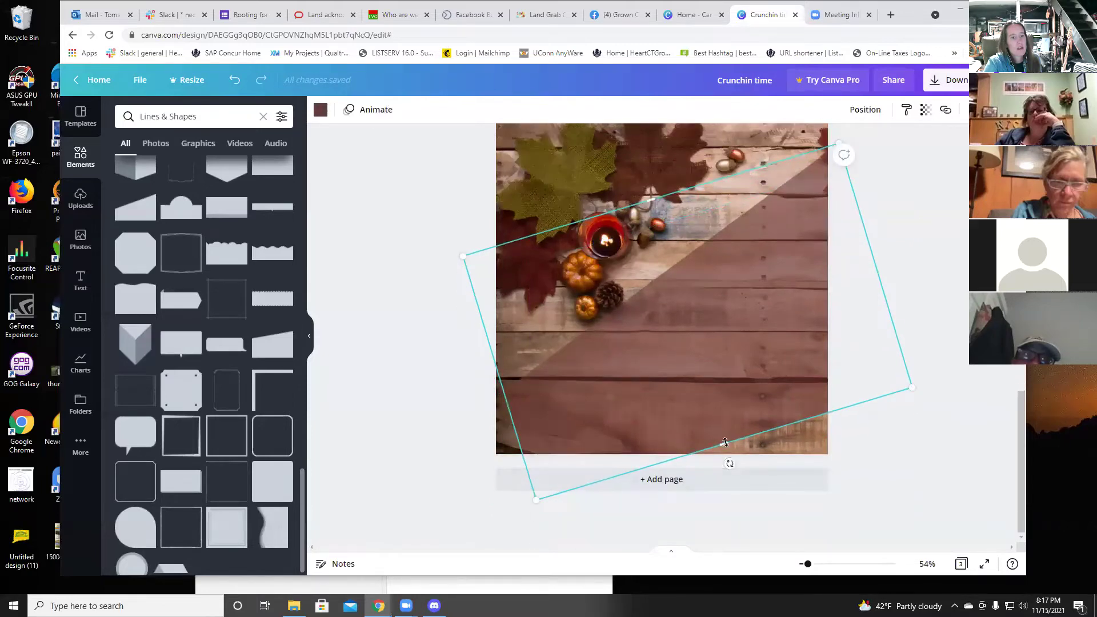
drag(724, 442, 738, 492)
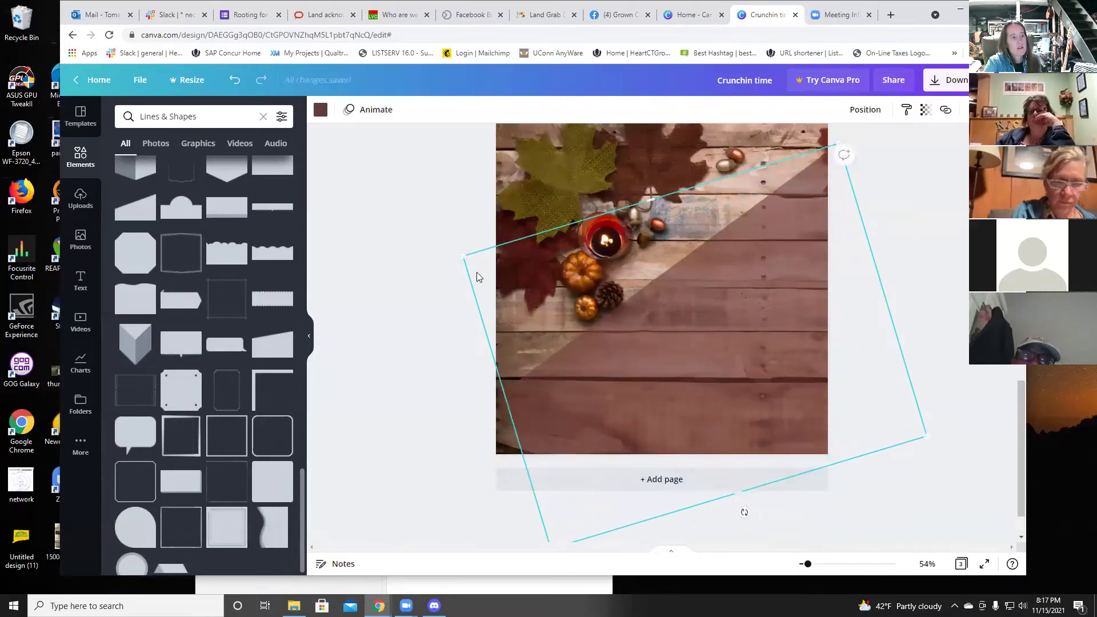
drag(461, 257, 420, 239)
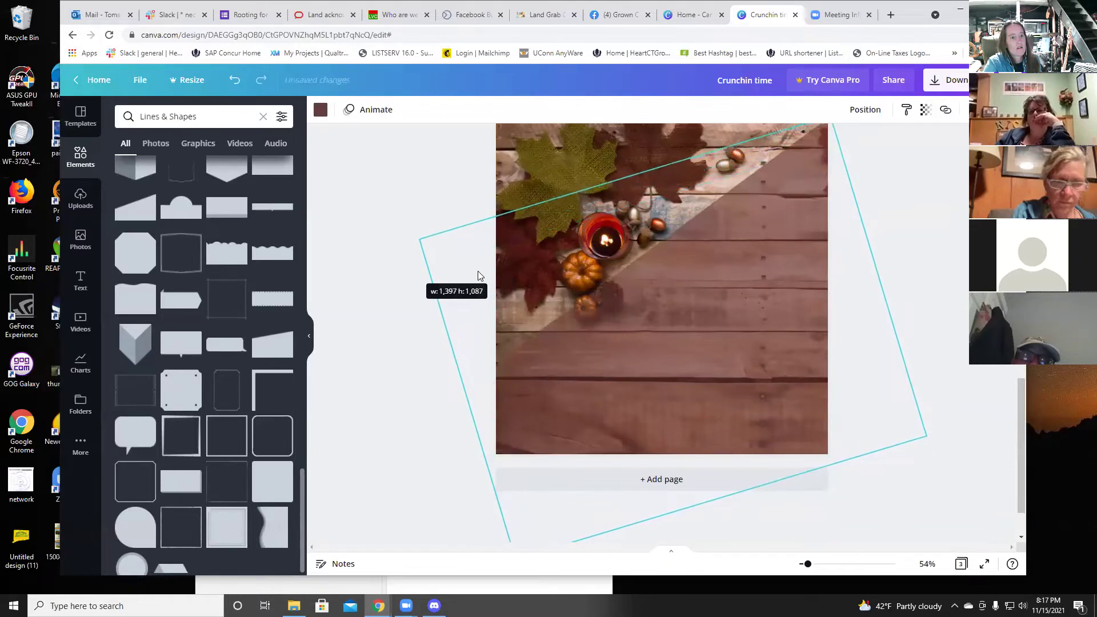
drag(697, 316, 719, 342)
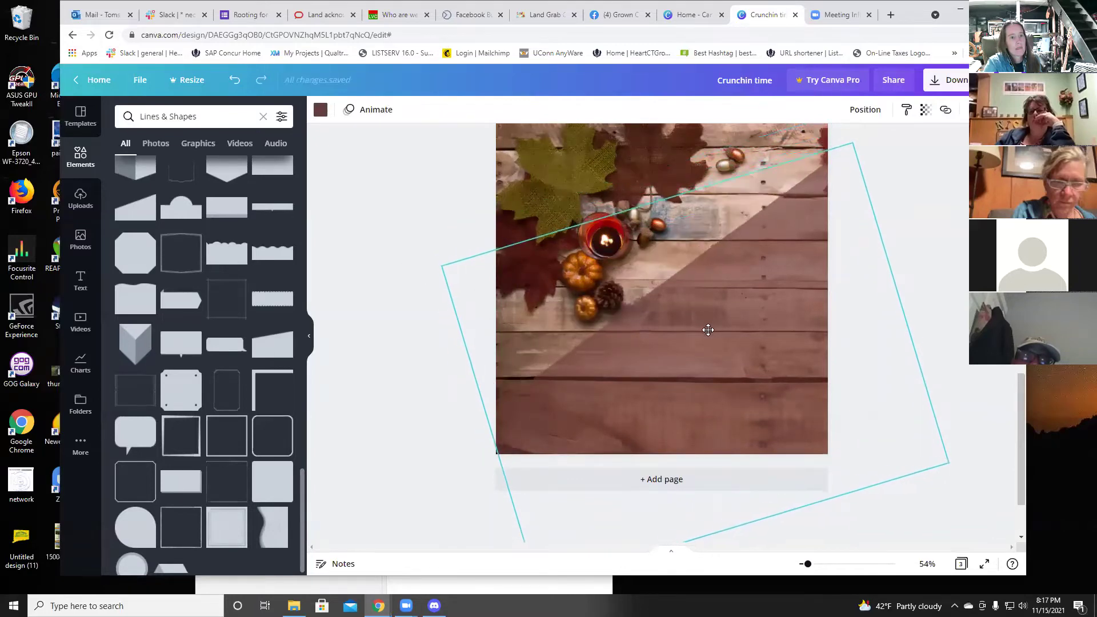
scroll(944, 220, up, 1)
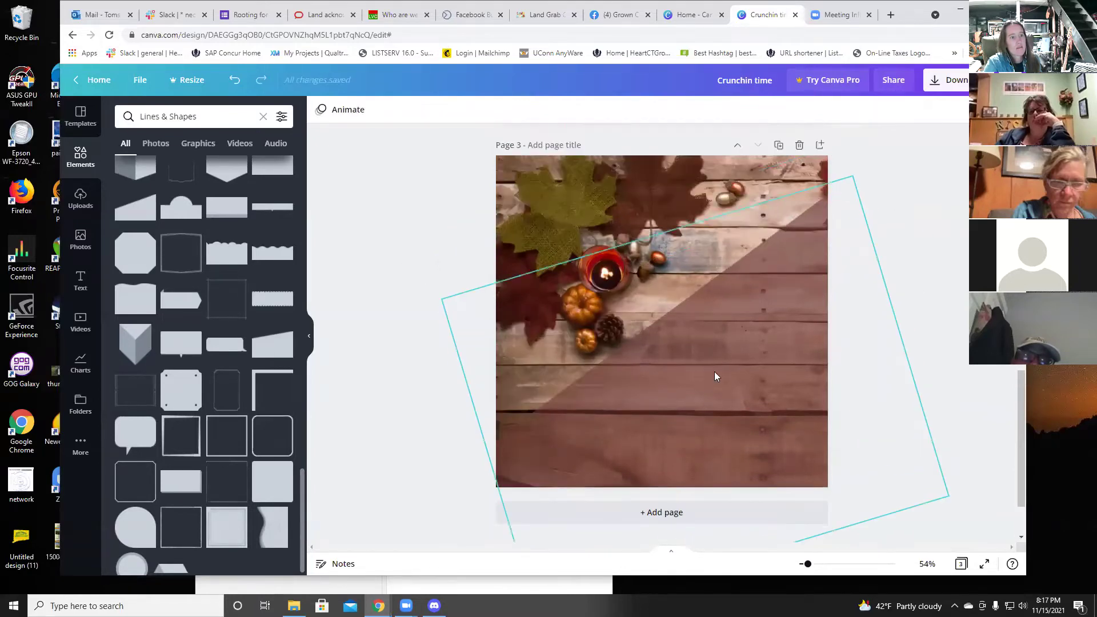
click(905, 221)
click(703, 187)
scroll(754, 371, down, 2)
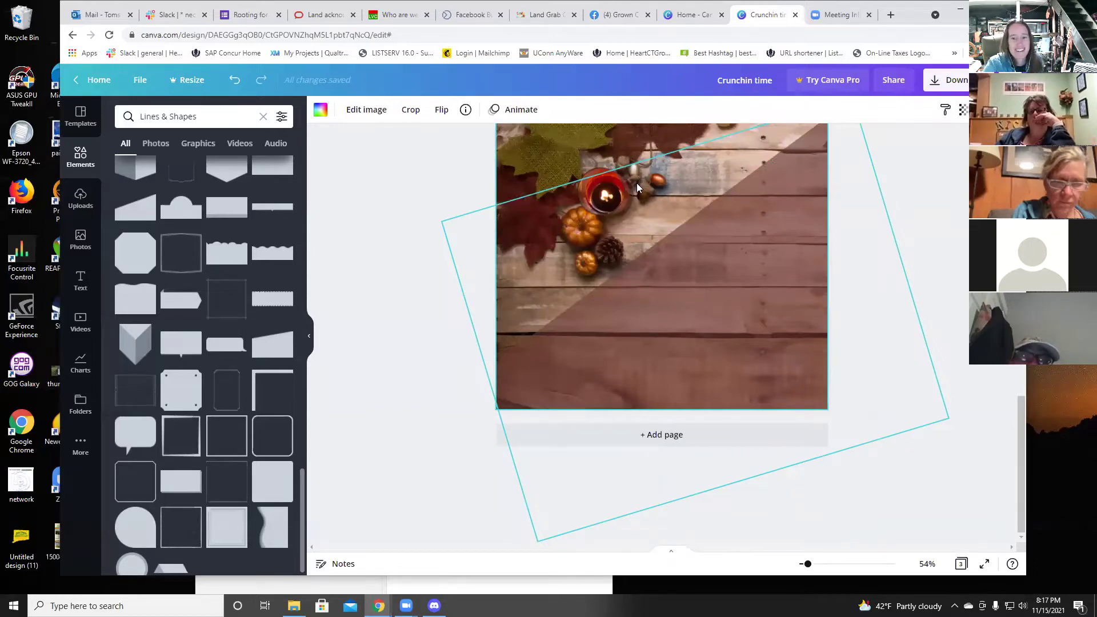
scroll(607, 143, up, 2)
scroll(598, 409, down, 2)
scroll(599, 409, up, 4)
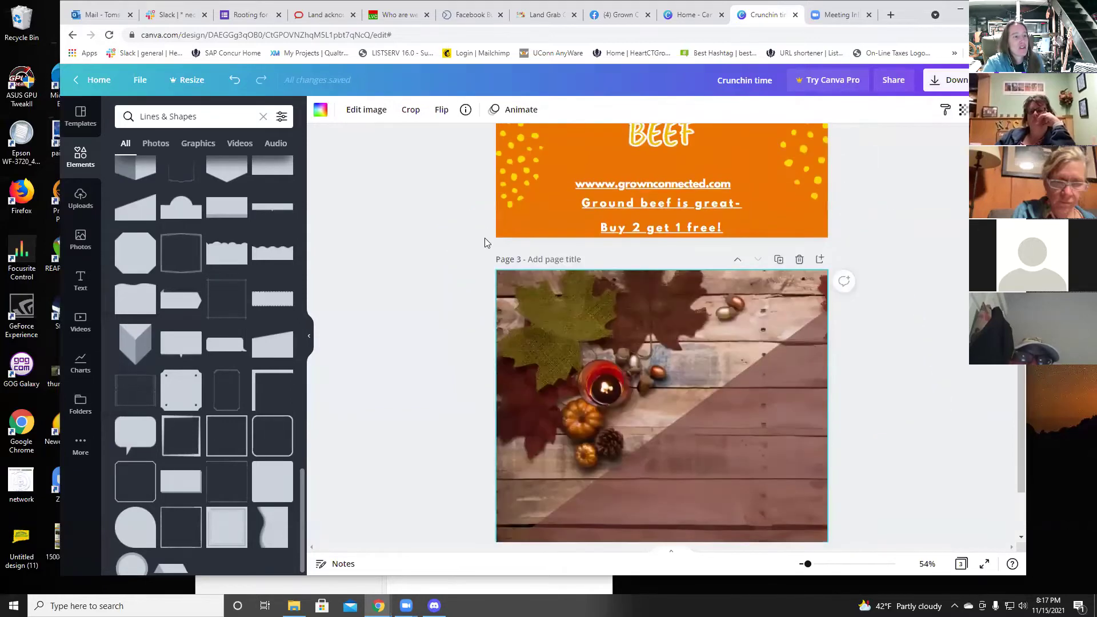
scroll(616, 330, down, 2)
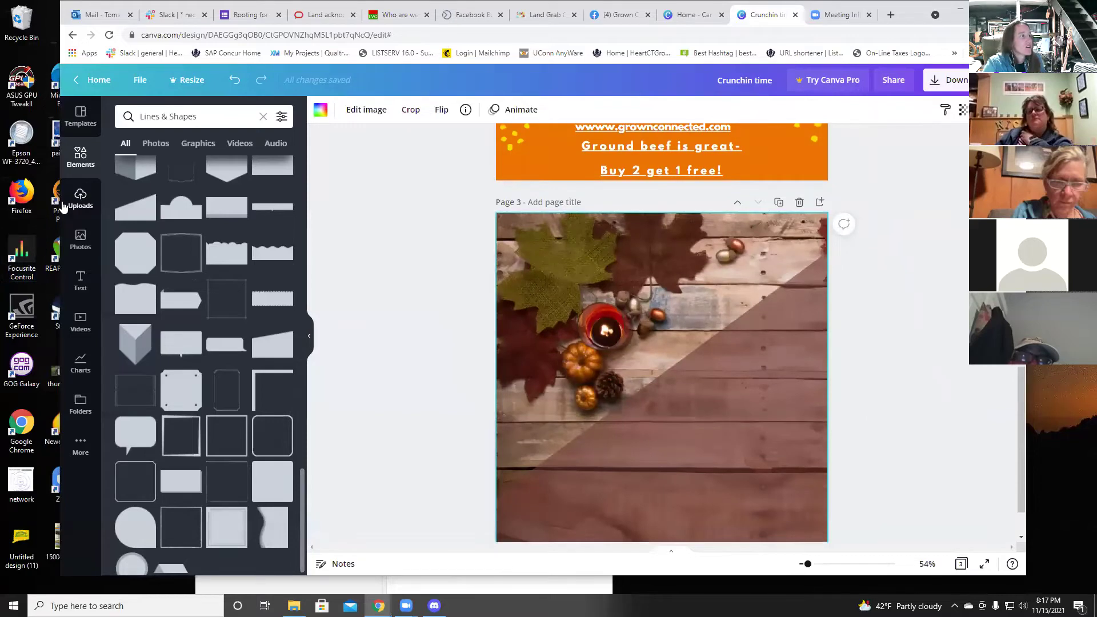
Step: Browse the font combinations, add the "love, peace, and joy" text design to page 3 and place it in the page's lower-right corner
click(82, 287)
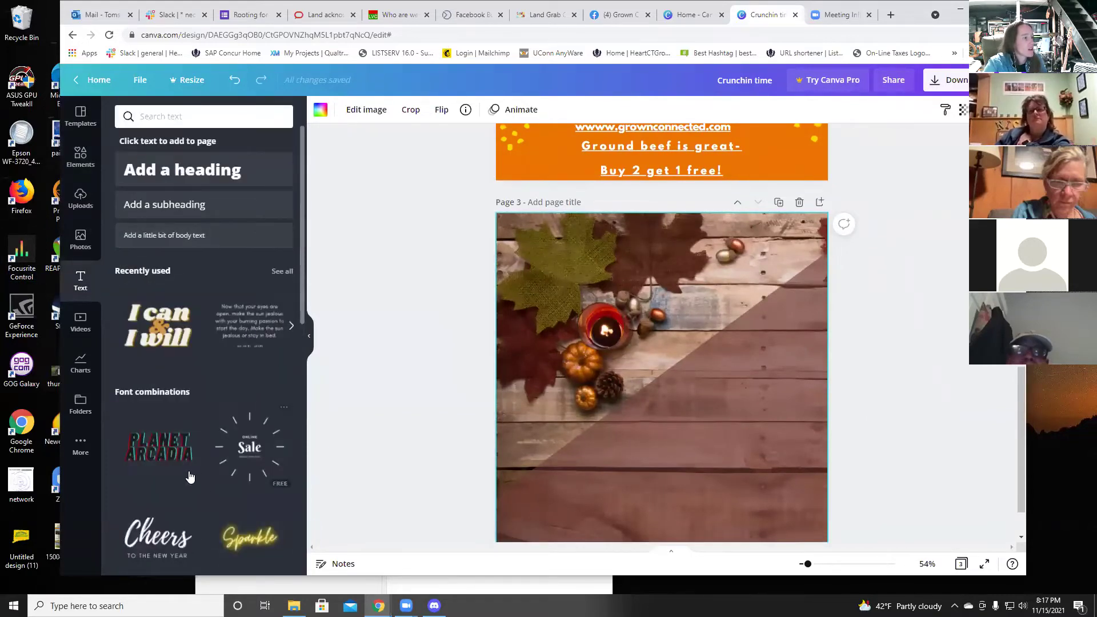
scroll(233, 452, down, 1)
scroll(233, 453, down, 10)
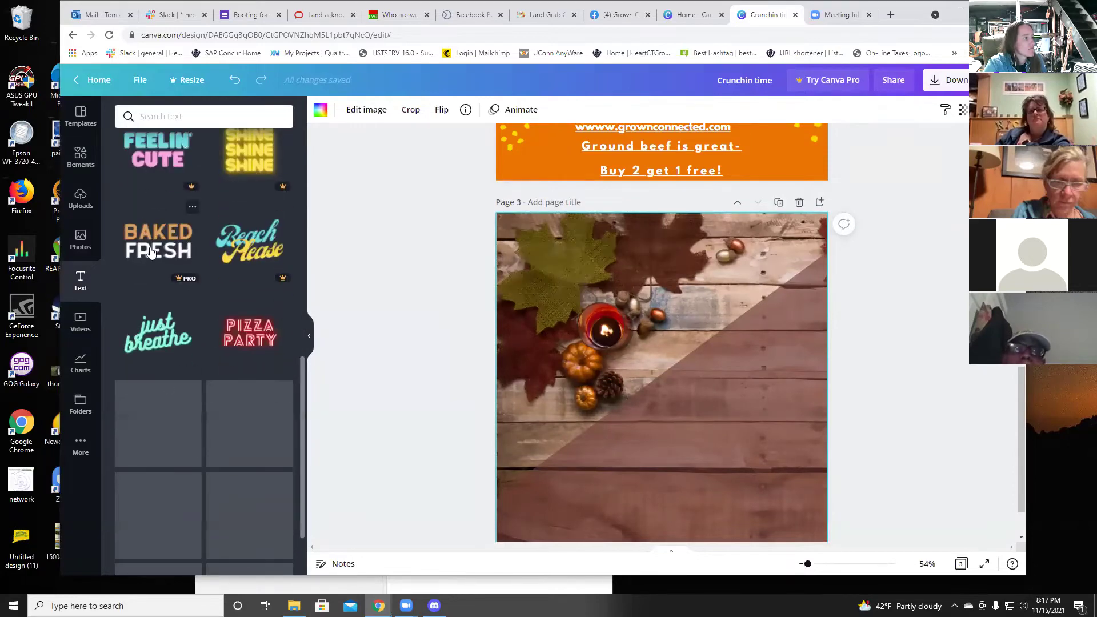
scroll(159, 275, down, 8)
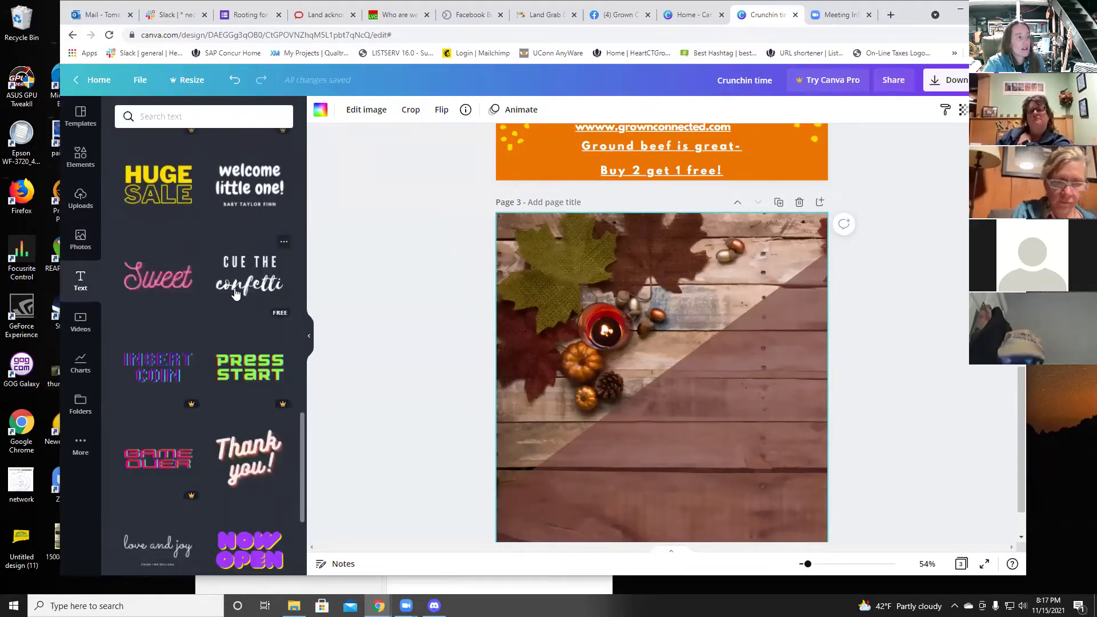
scroll(234, 297, down, 2)
scroll(234, 292, down, 8)
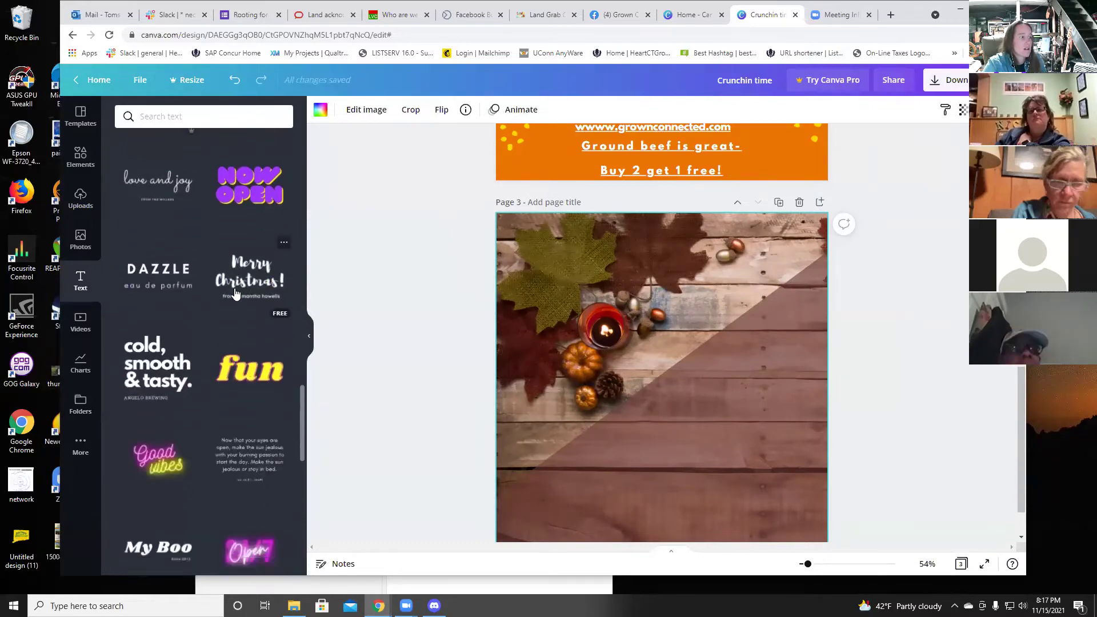
scroll(235, 292, down, 4)
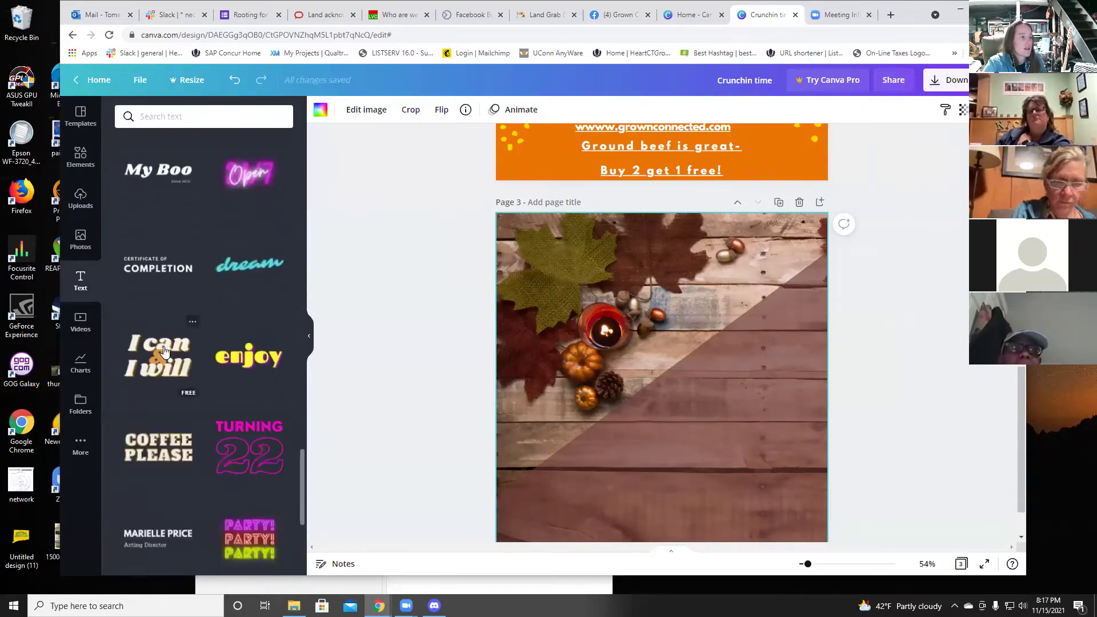
scroll(165, 351, up, 6)
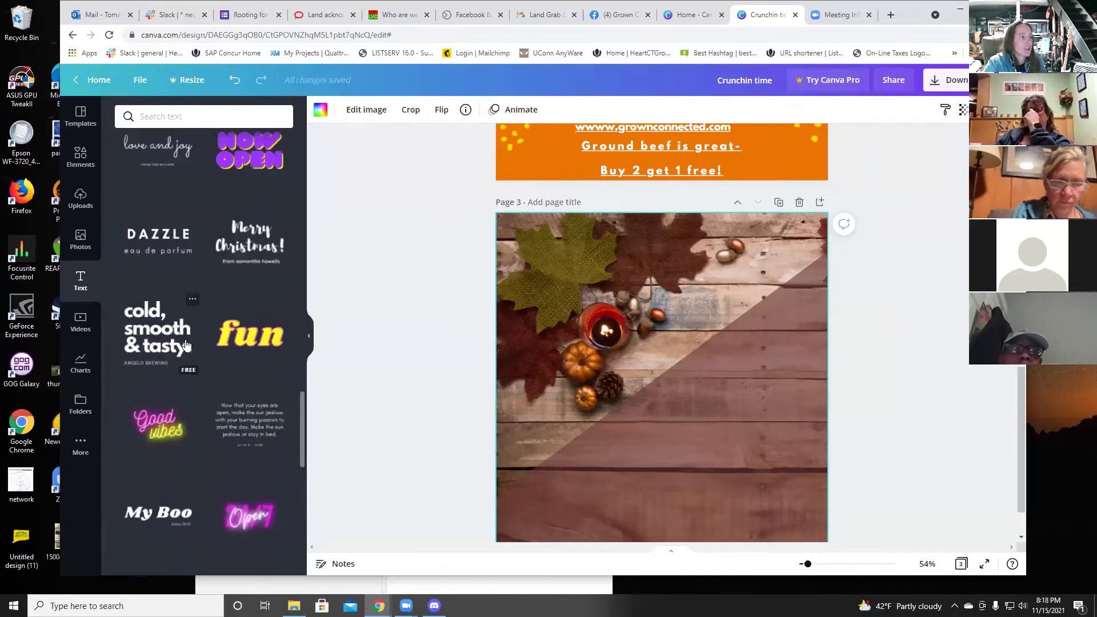
scroll(197, 352, down, 6)
scroll(197, 351, down, 5)
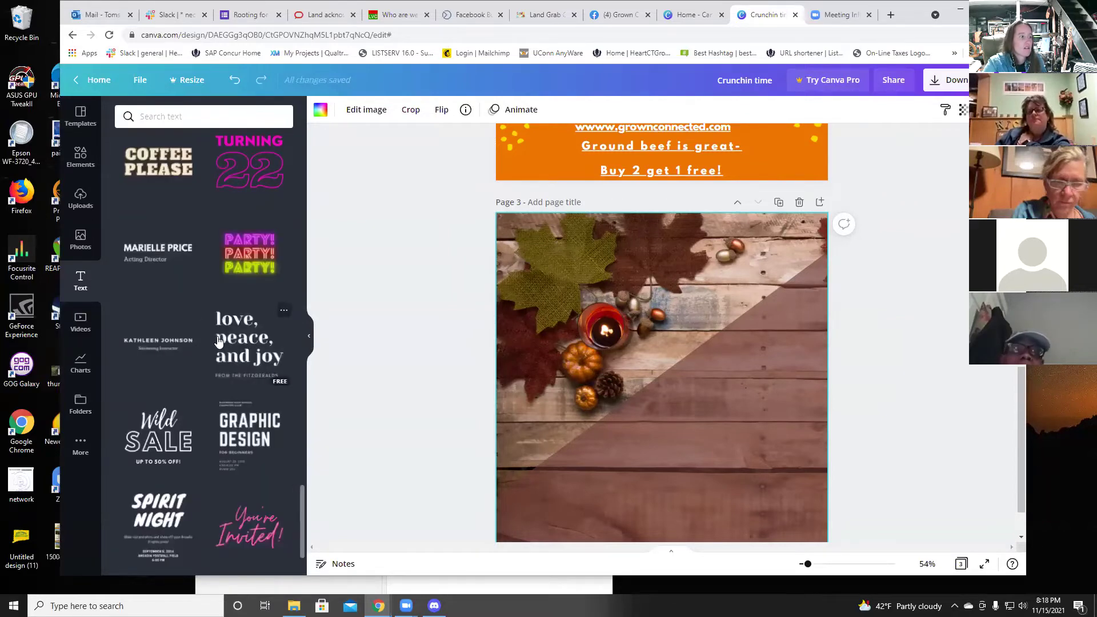
click(223, 327)
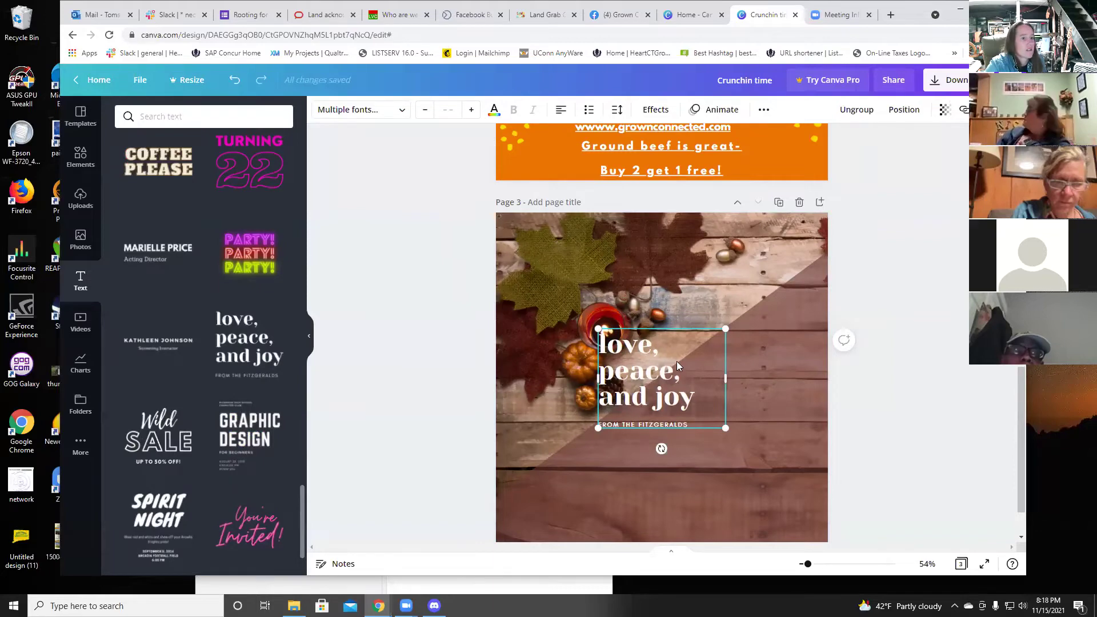
drag(670, 380, 761, 479)
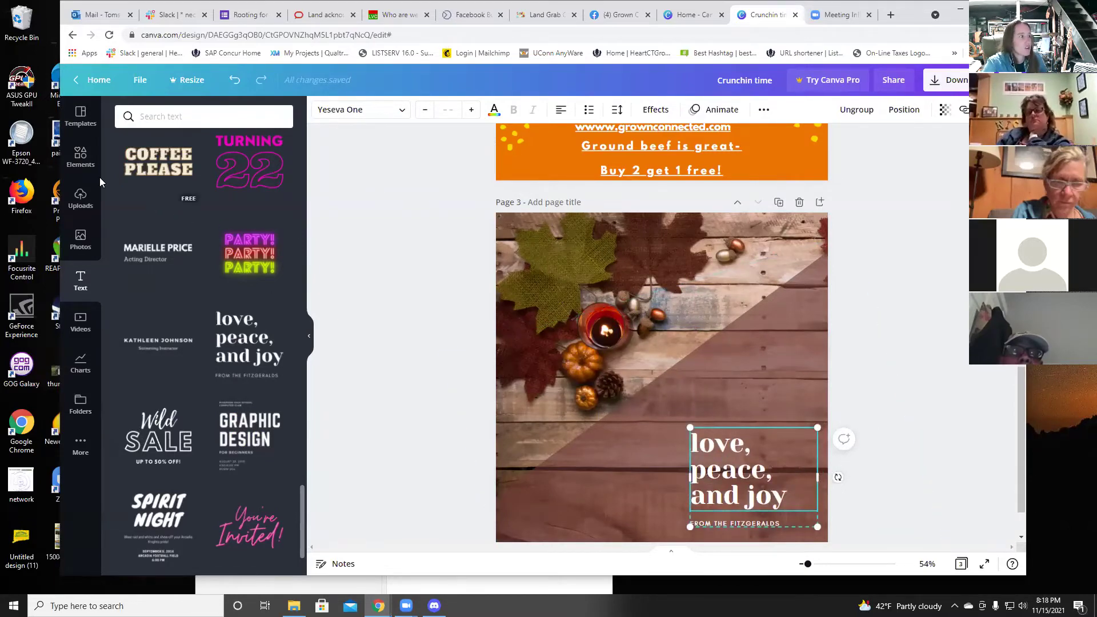
Step: Copy the yellow Grown Connected logo from an earlier page onto page 3 and place it in the page's lower-left corner
scroll(742, 299, up, 5)
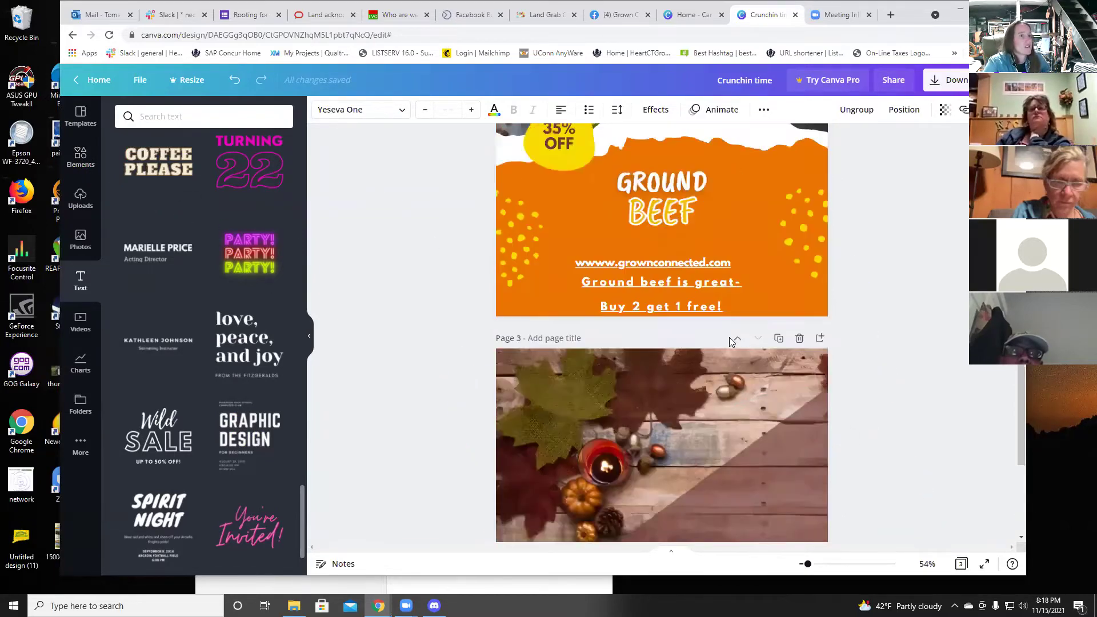
scroll(742, 299, up, 5)
drag(692, 369, 634, 373)
scroll(676, 453, down, 8)
scroll(600, 435, down, 4)
drag(685, 285, 569, 416)
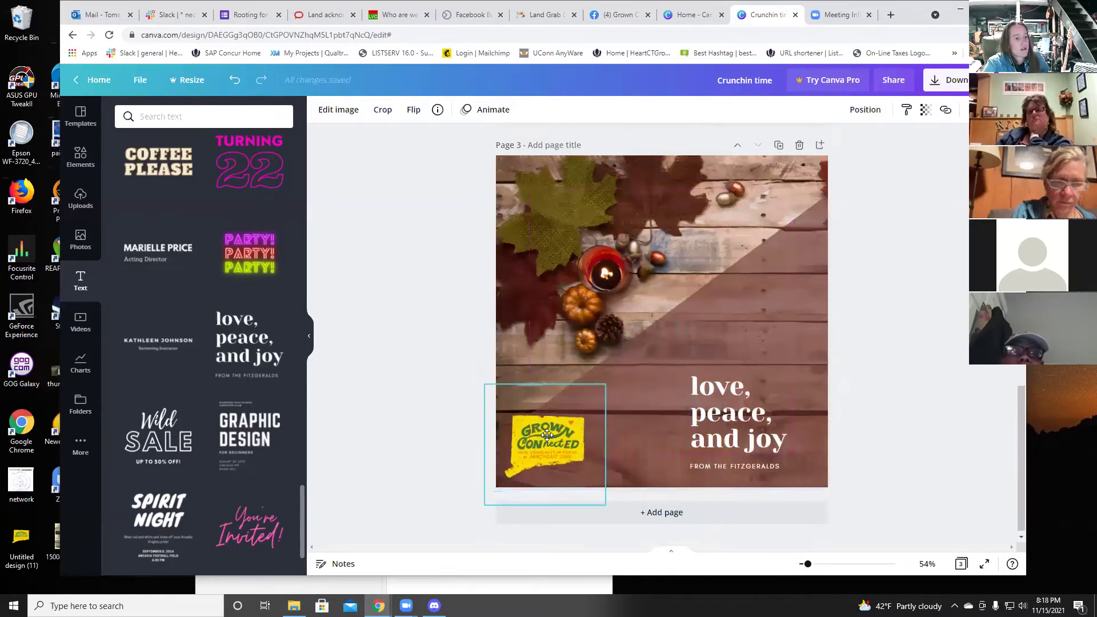
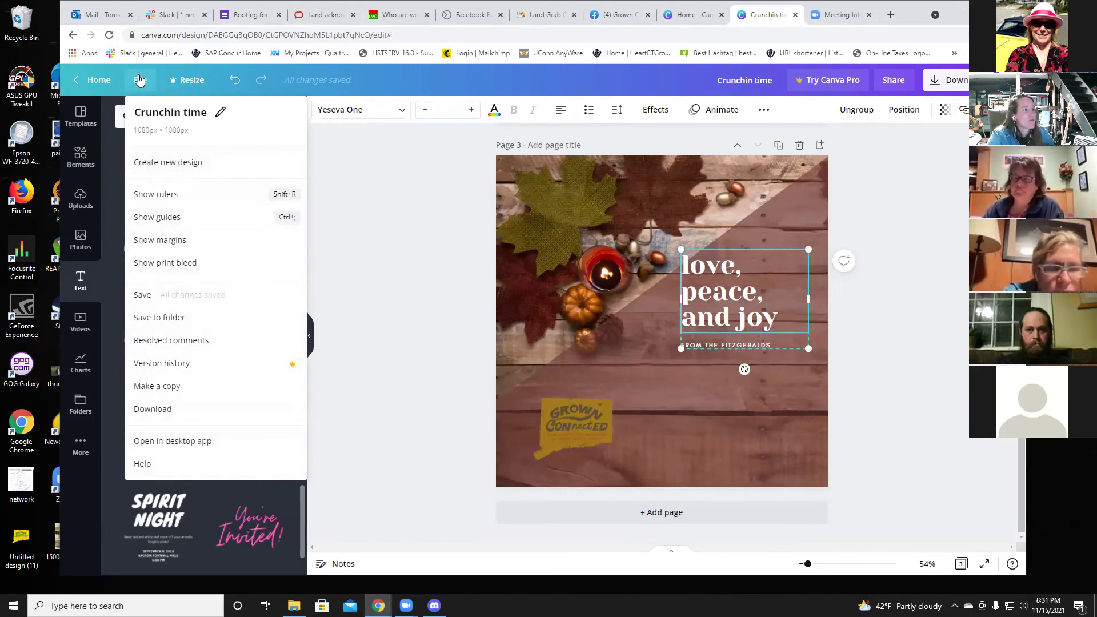
Step: Turn on the rulers and guides for the design
click(159, 194)
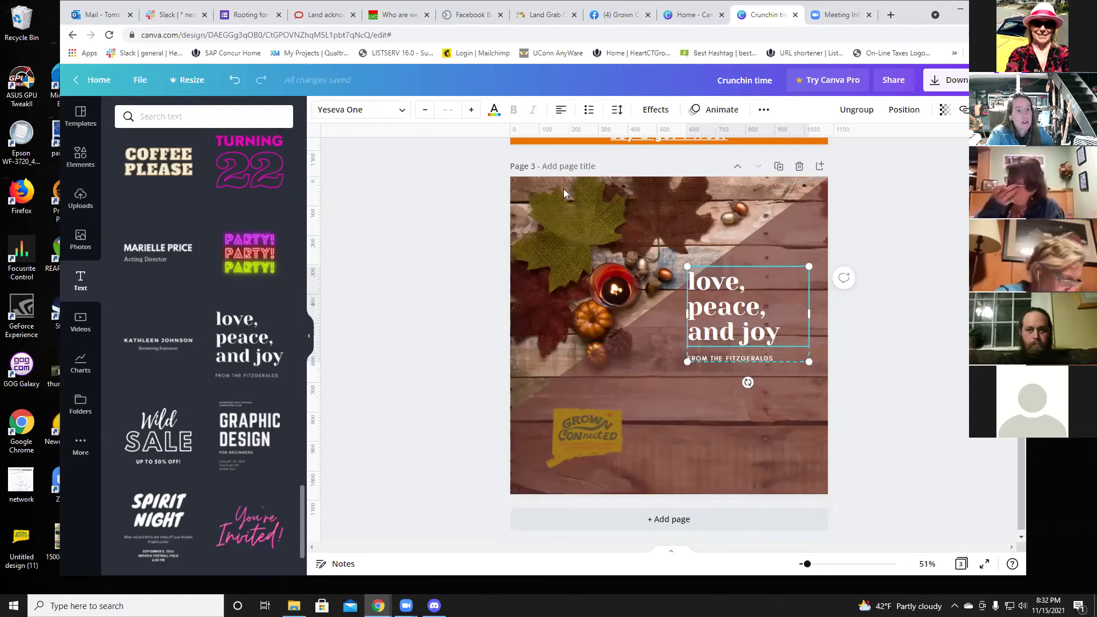
click(134, 83)
click(178, 221)
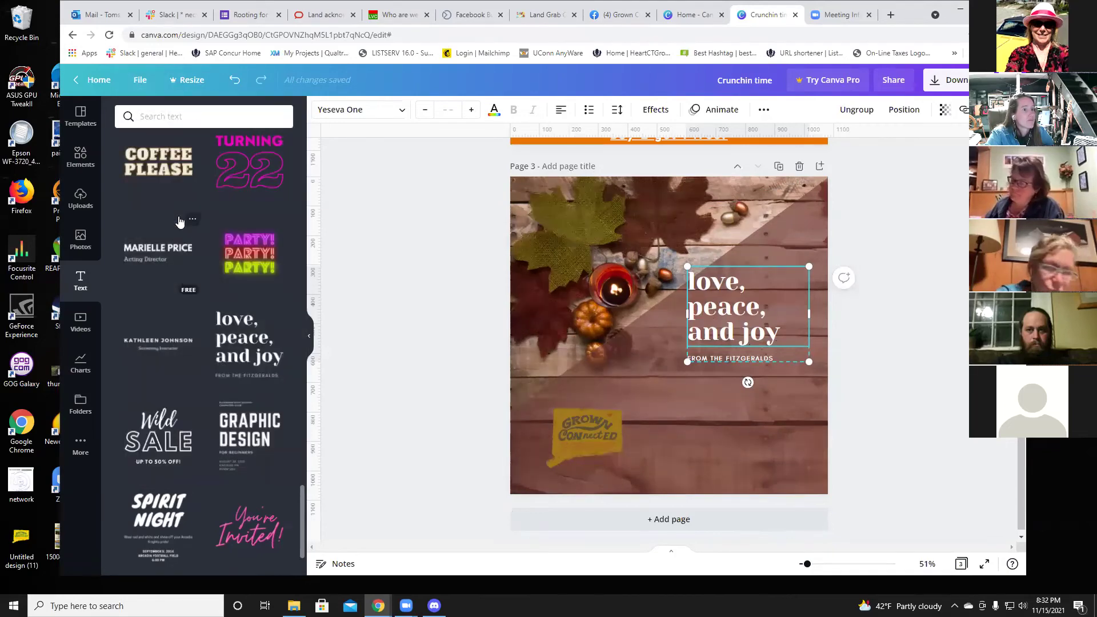
Step: Shift the translucent sloped shape on page 3 slightly to the left, behind the text
double_click(701, 343)
click(715, 263)
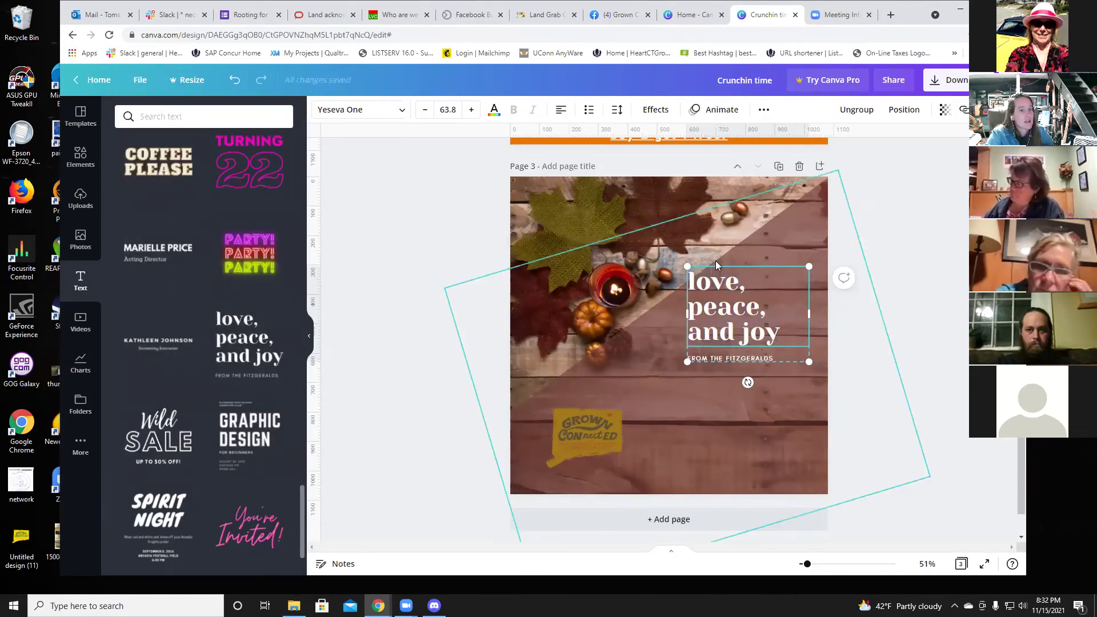
drag(715, 260, 680, 266)
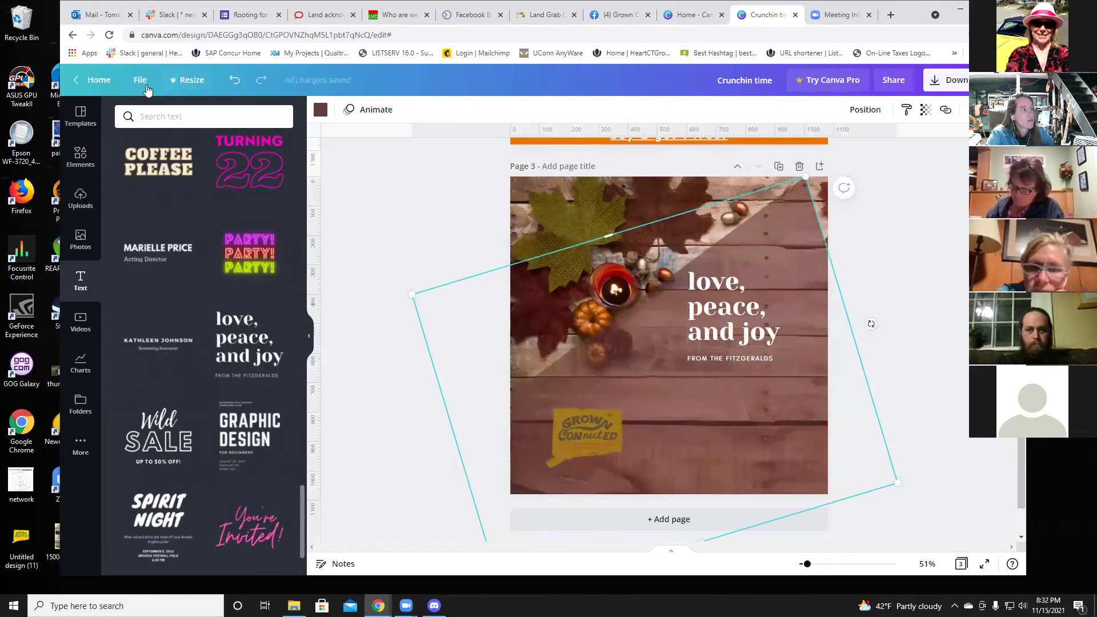
Step: Turn on the margins and print bleed, and check them on pages 2 and 3
click(140, 80)
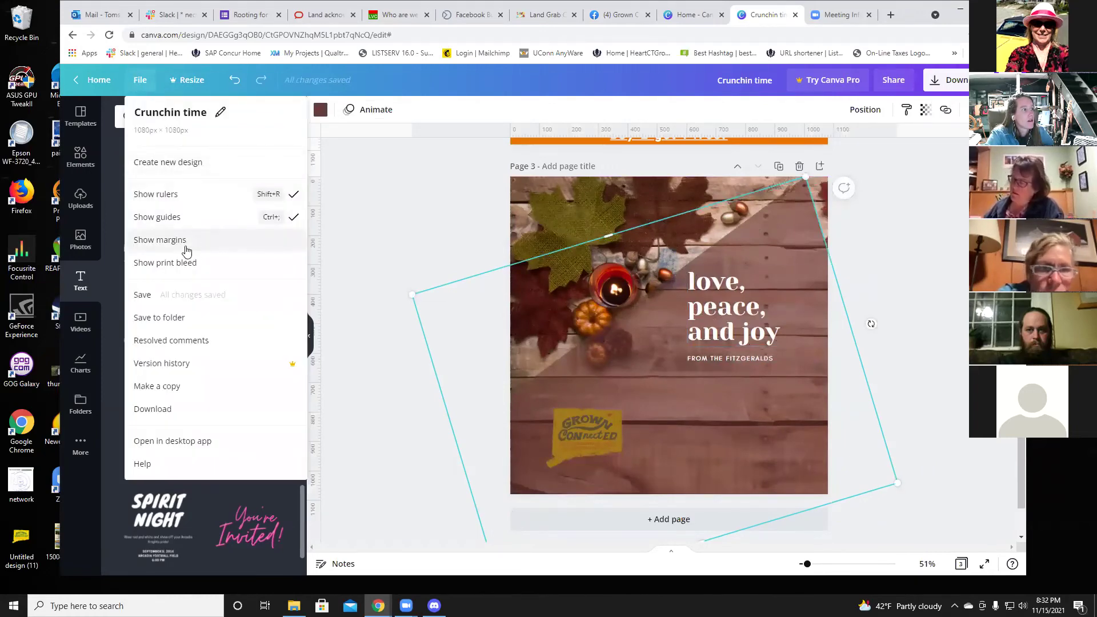
click(186, 240)
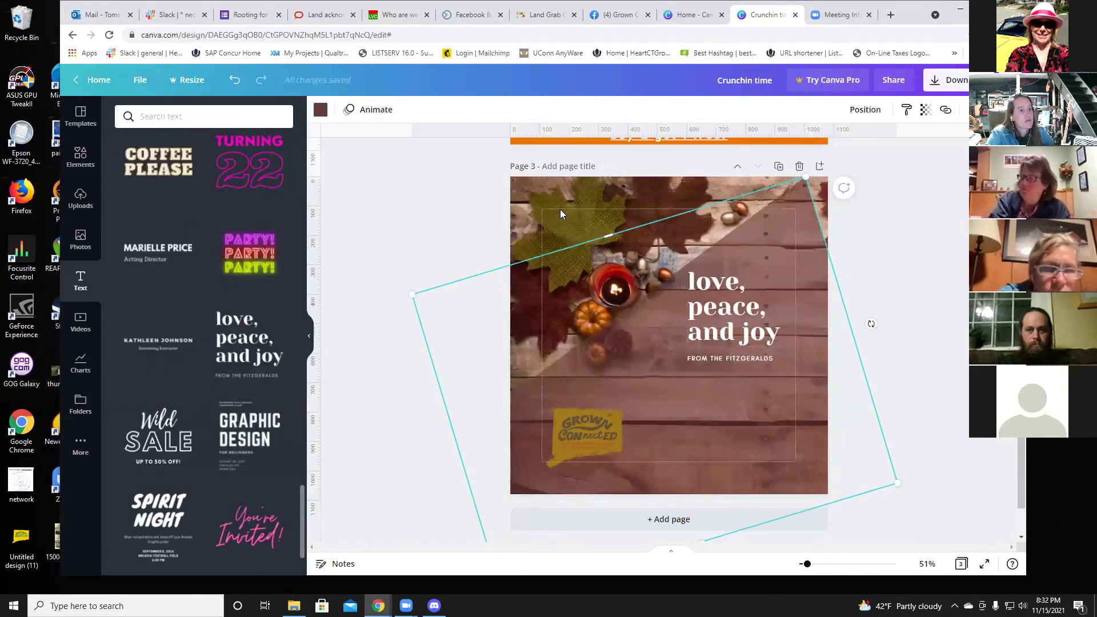
click(143, 84)
click(237, 263)
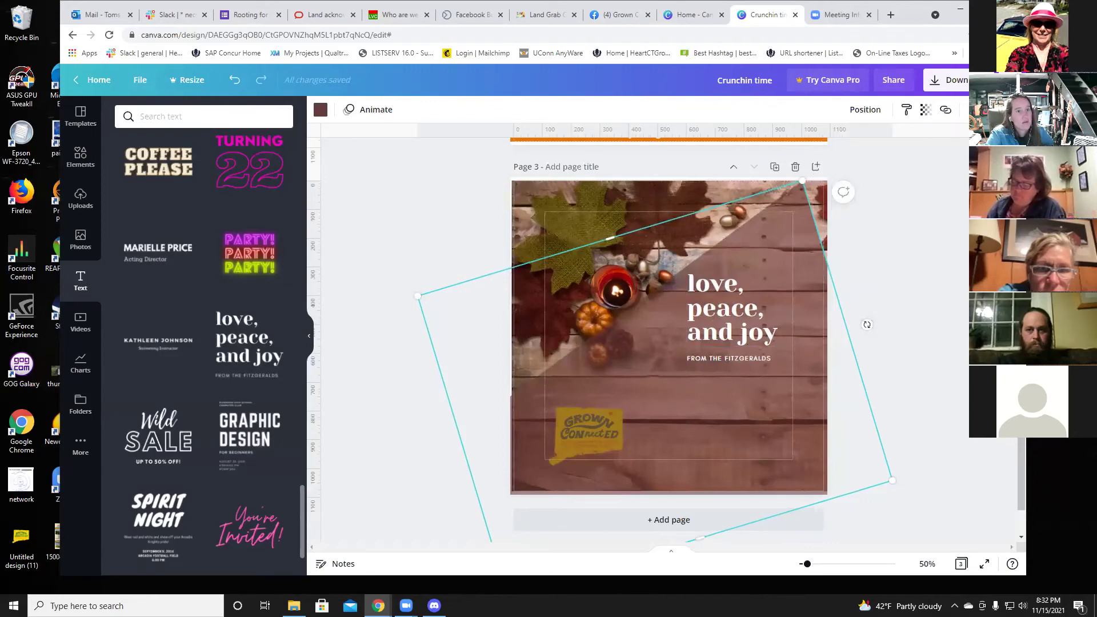
scroll(943, 222, up, 6)
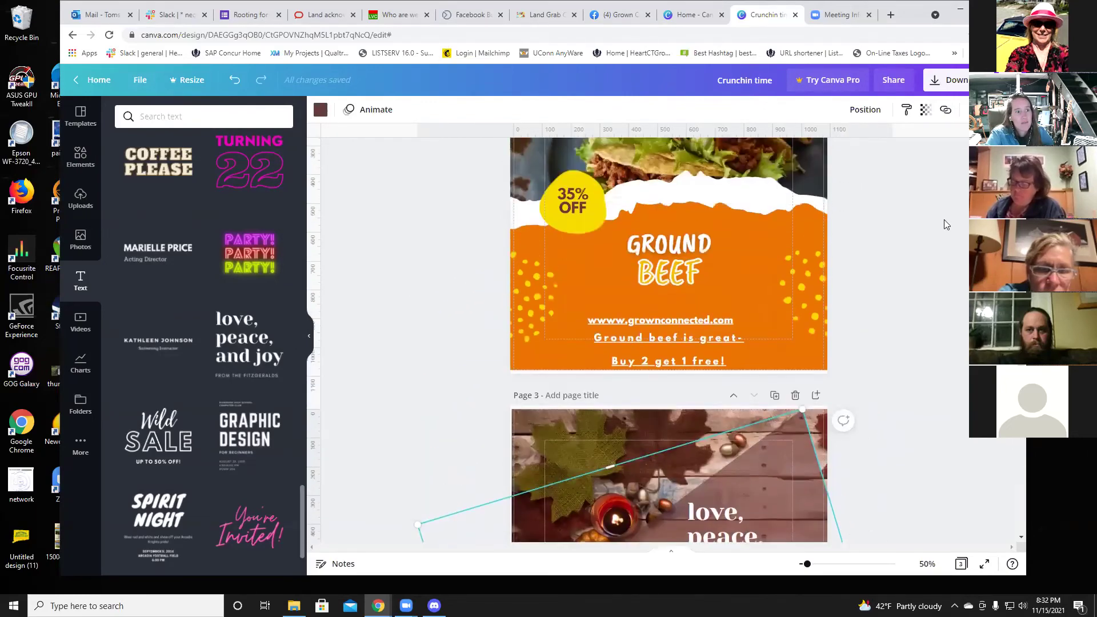
scroll(943, 219, down, 4)
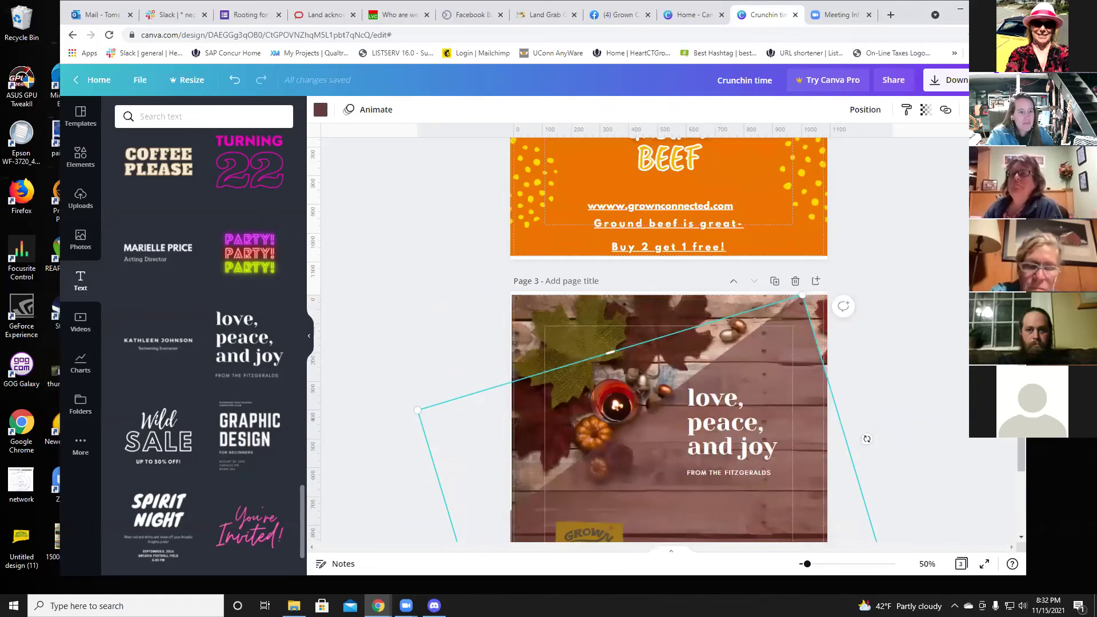
scroll(957, 228, down, 3)
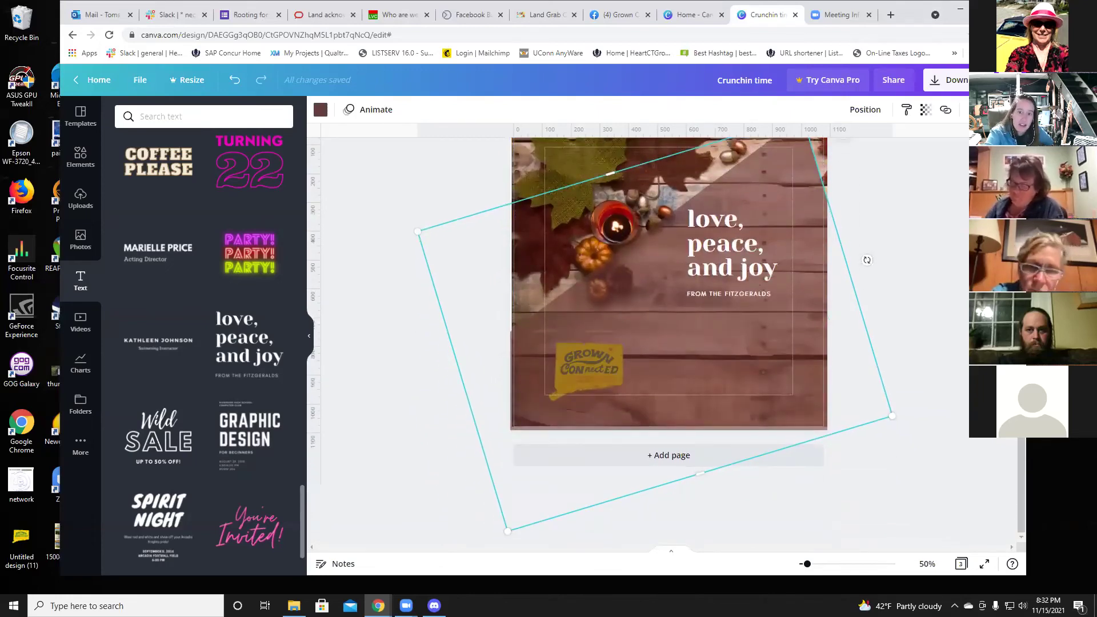
scroll(957, 375, up, 1)
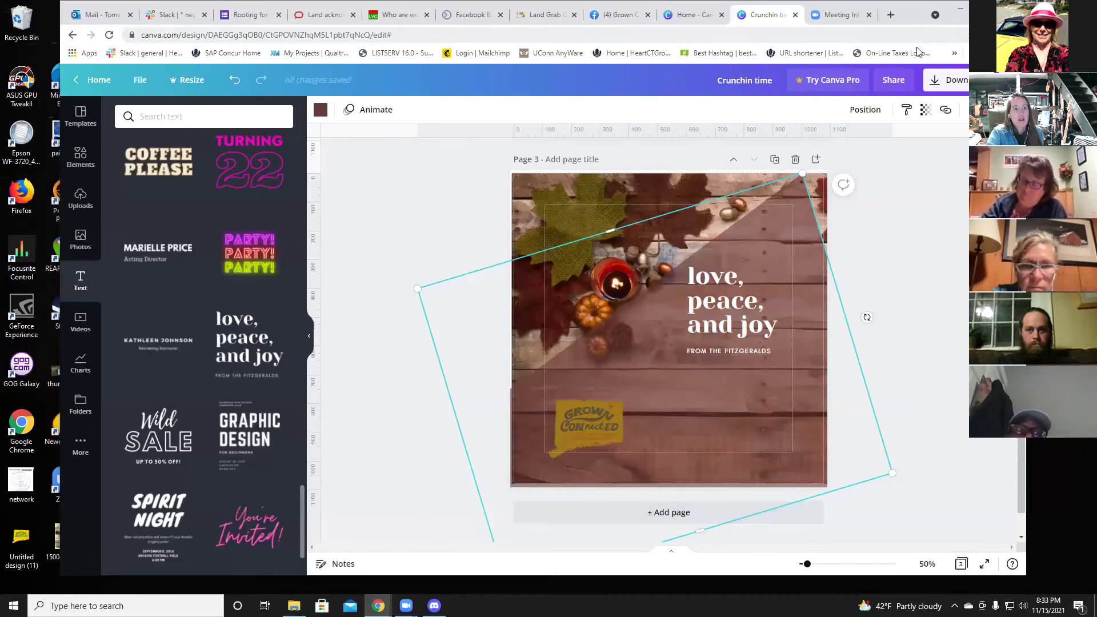
Step: Open the design's download settings and review the available file types, keeping PNG
click(943, 81)
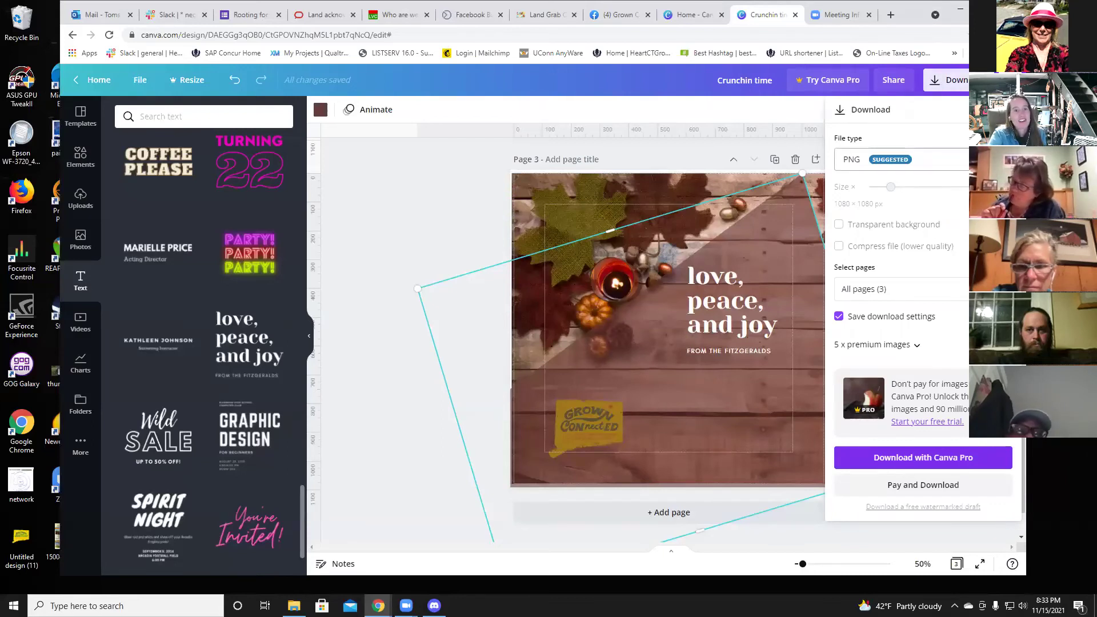
click(899, 159)
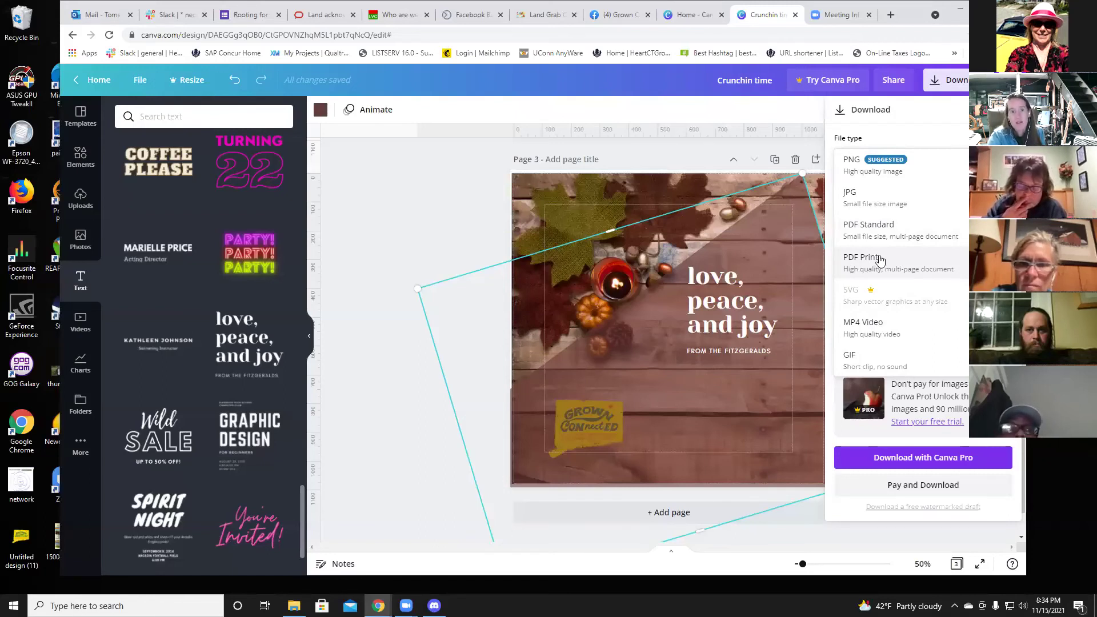
click(942, 177)
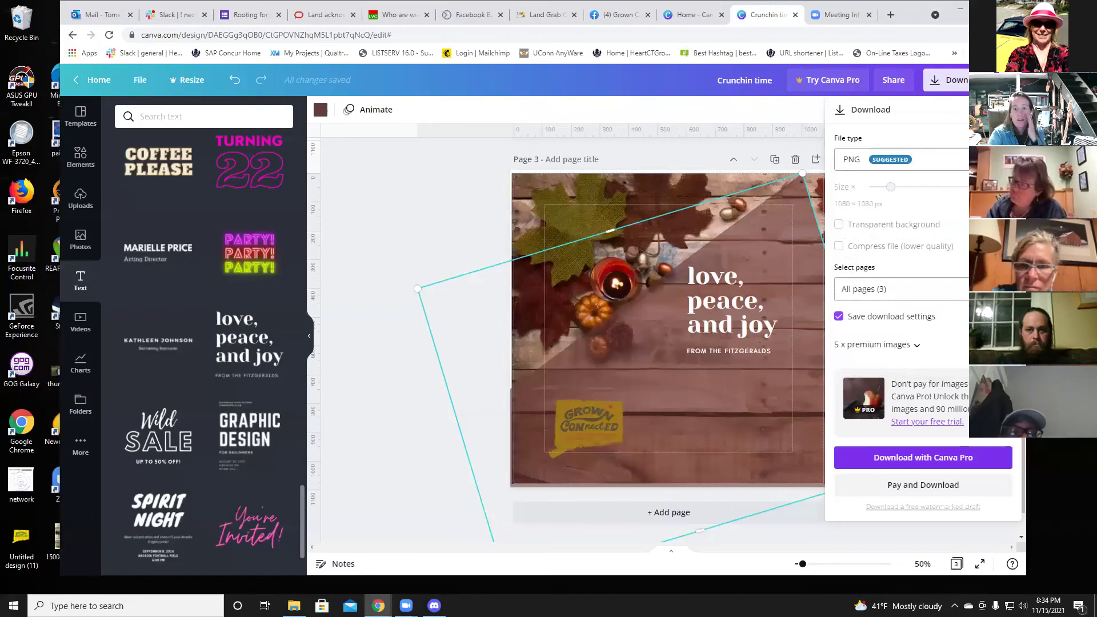
Step: Limit the download to page 1
click(925, 289)
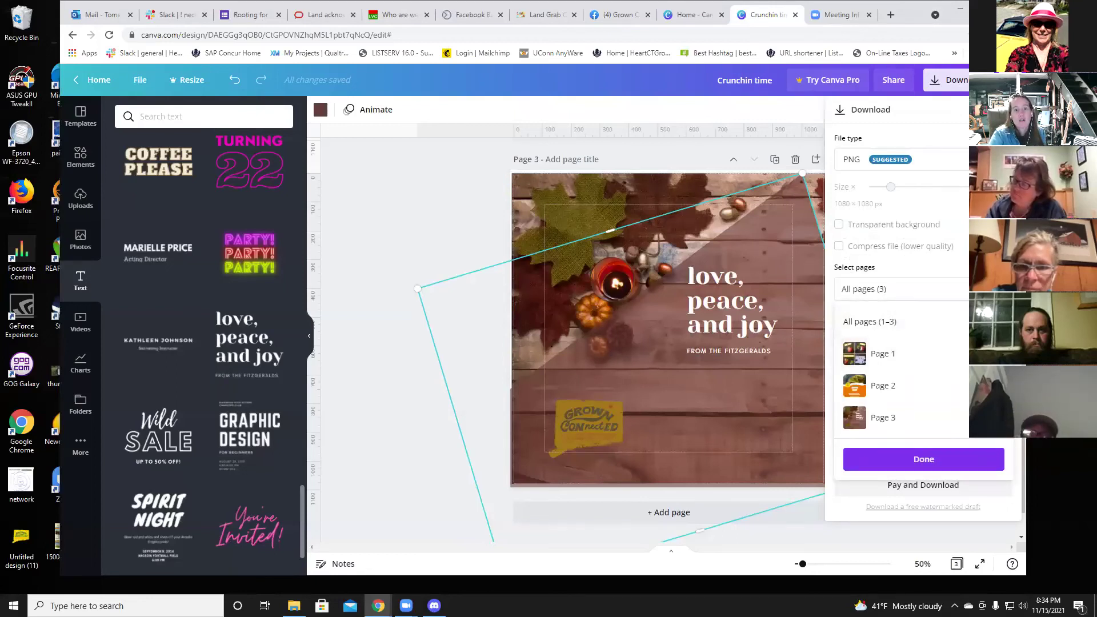
click(883, 353)
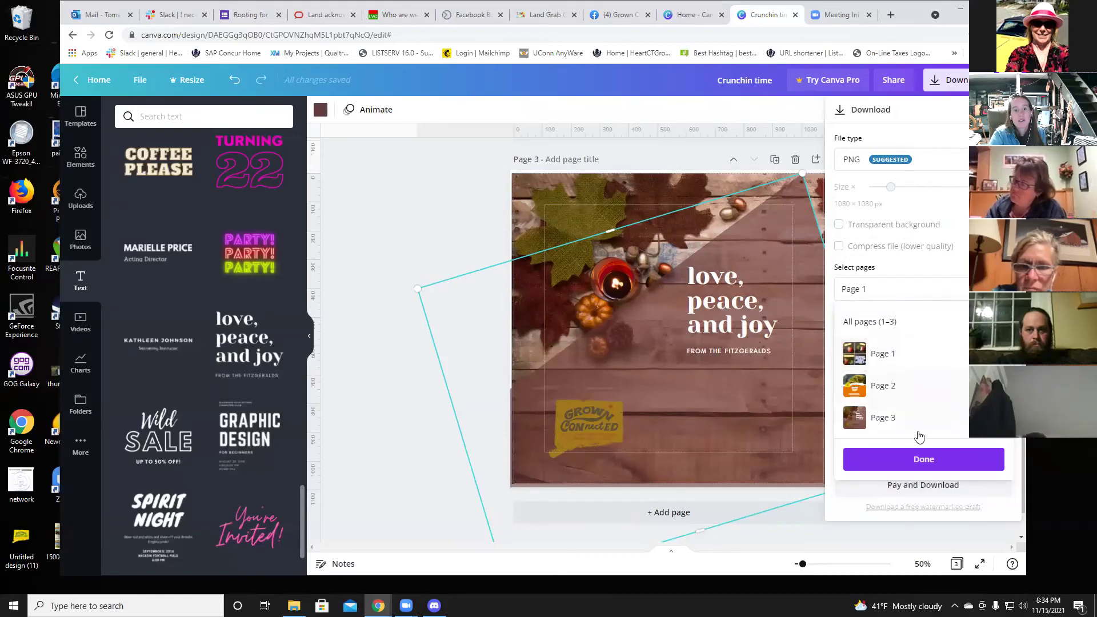
click(921, 458)
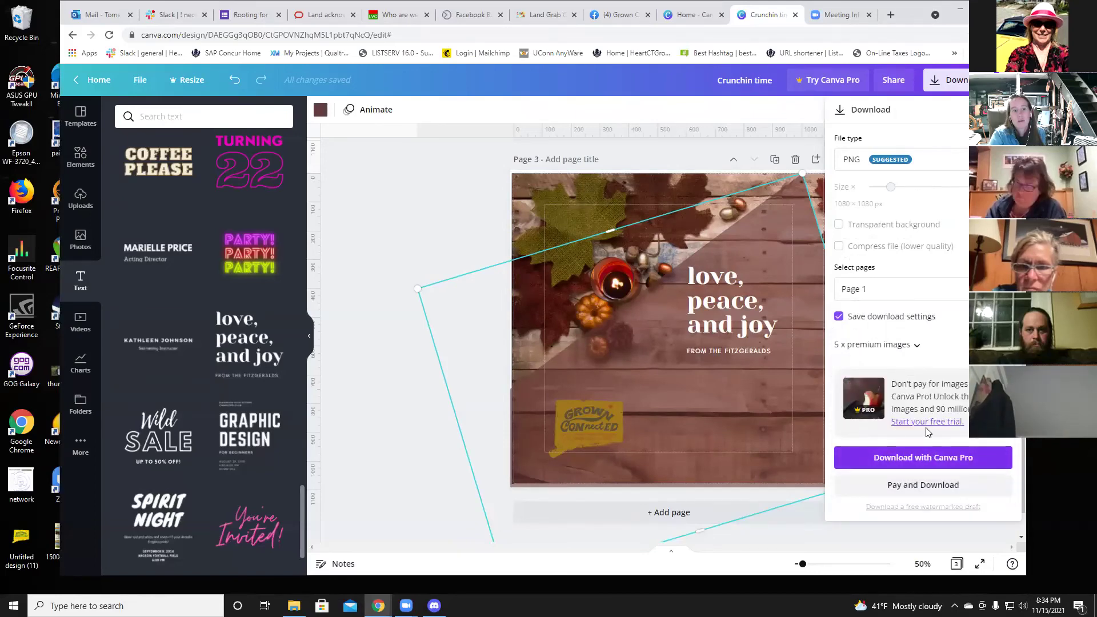
Step: Change the download's page selection to page 3 only, download it as a PNG and dismiss the Canva Pro offer
click(900, 288)
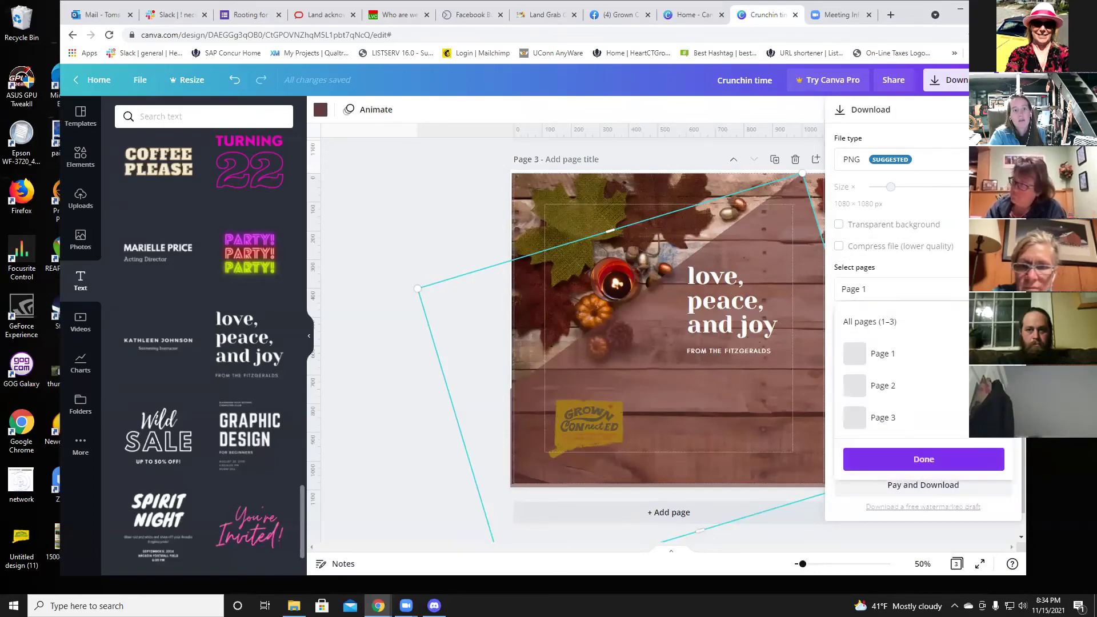
click(883, 417)
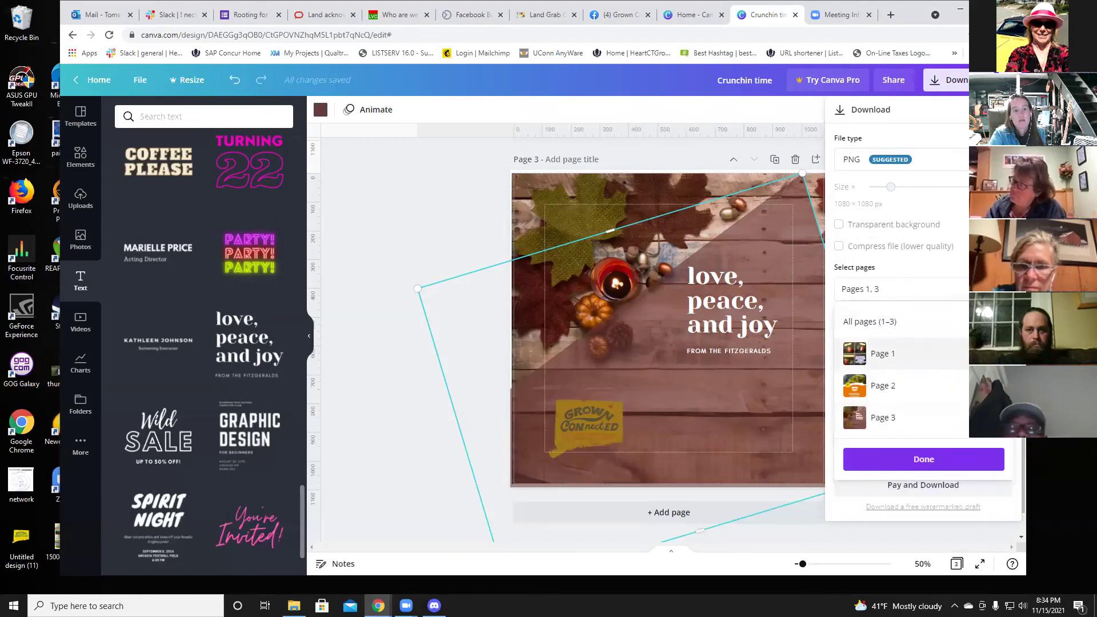
click(882, 354)
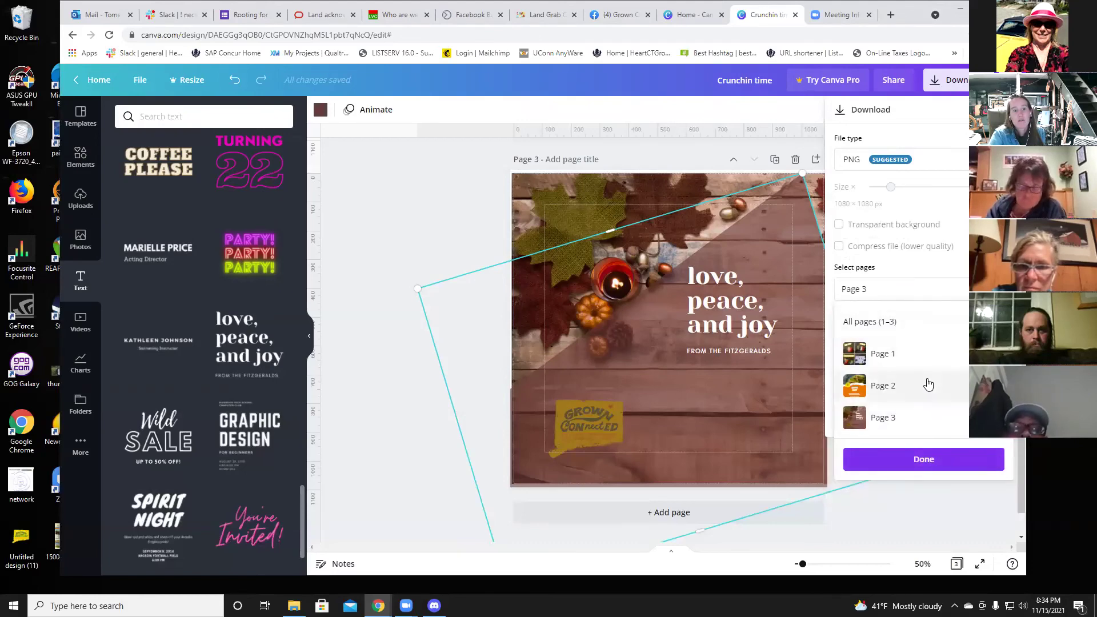
click(928, 384)
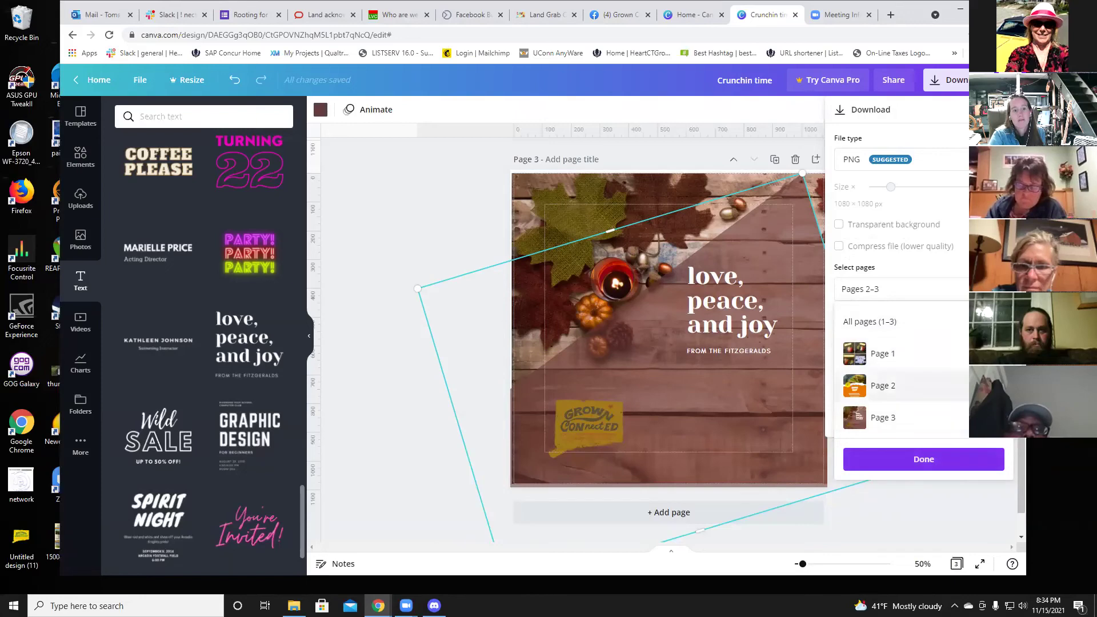
click(914, 385)
click(922, 459)
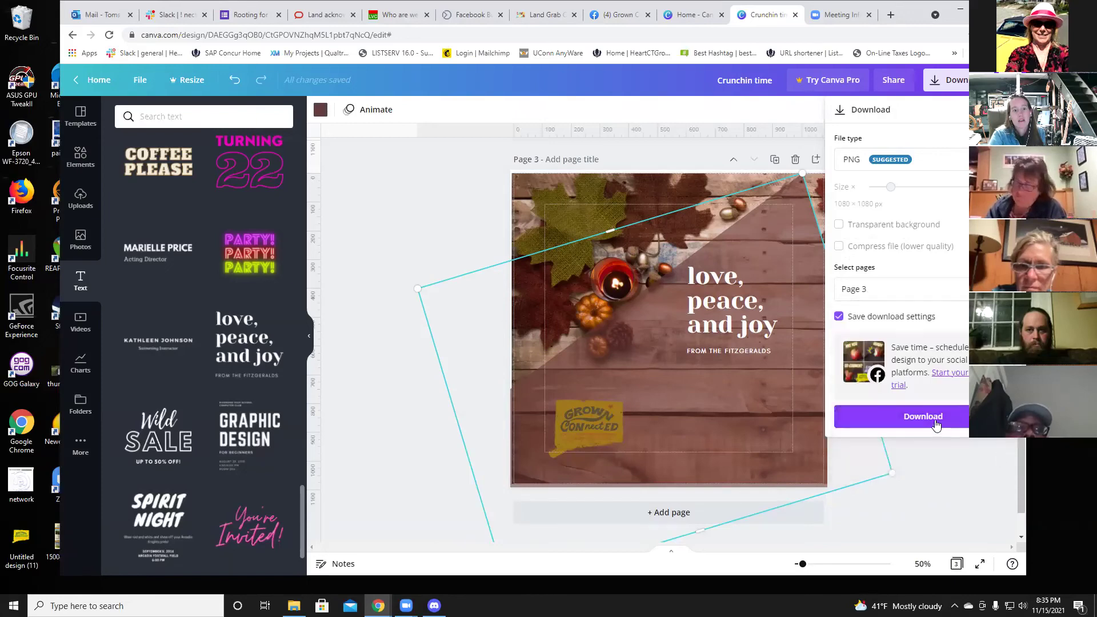
click(935, 423)
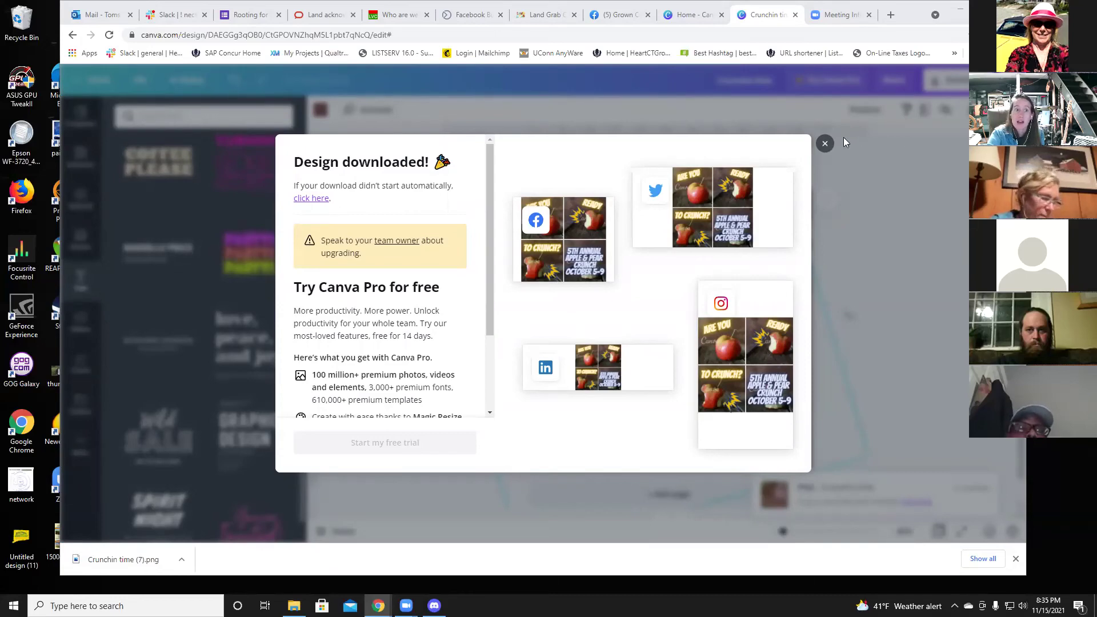
click(824, 144)
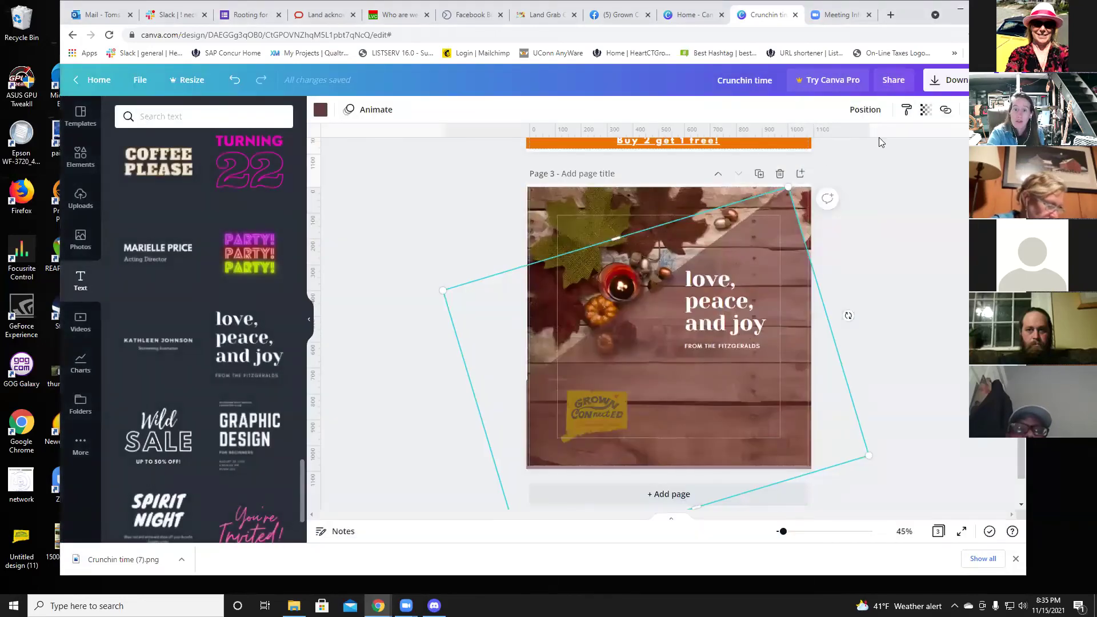